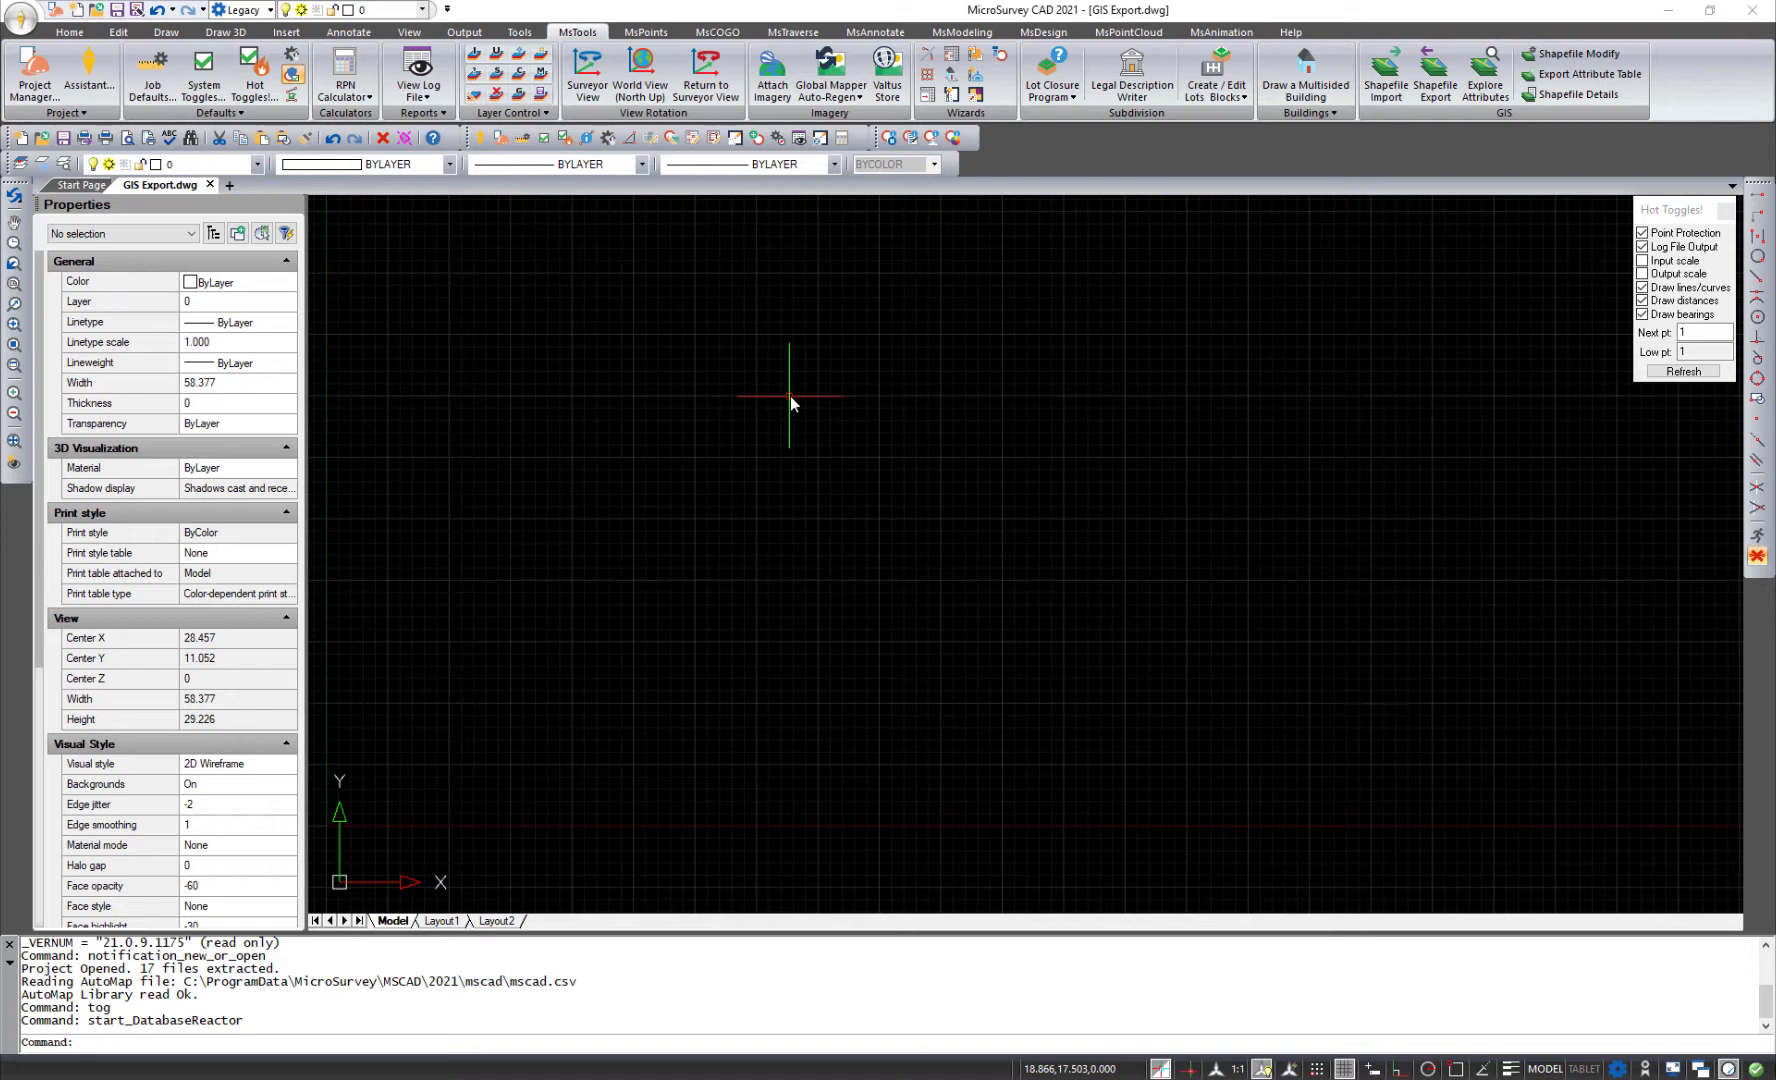
Import the Leica Heerbrugg DBX job with Process scans off, then close the Traverse Editor
{"action": "left_click", "coordinate": [790, 34]}
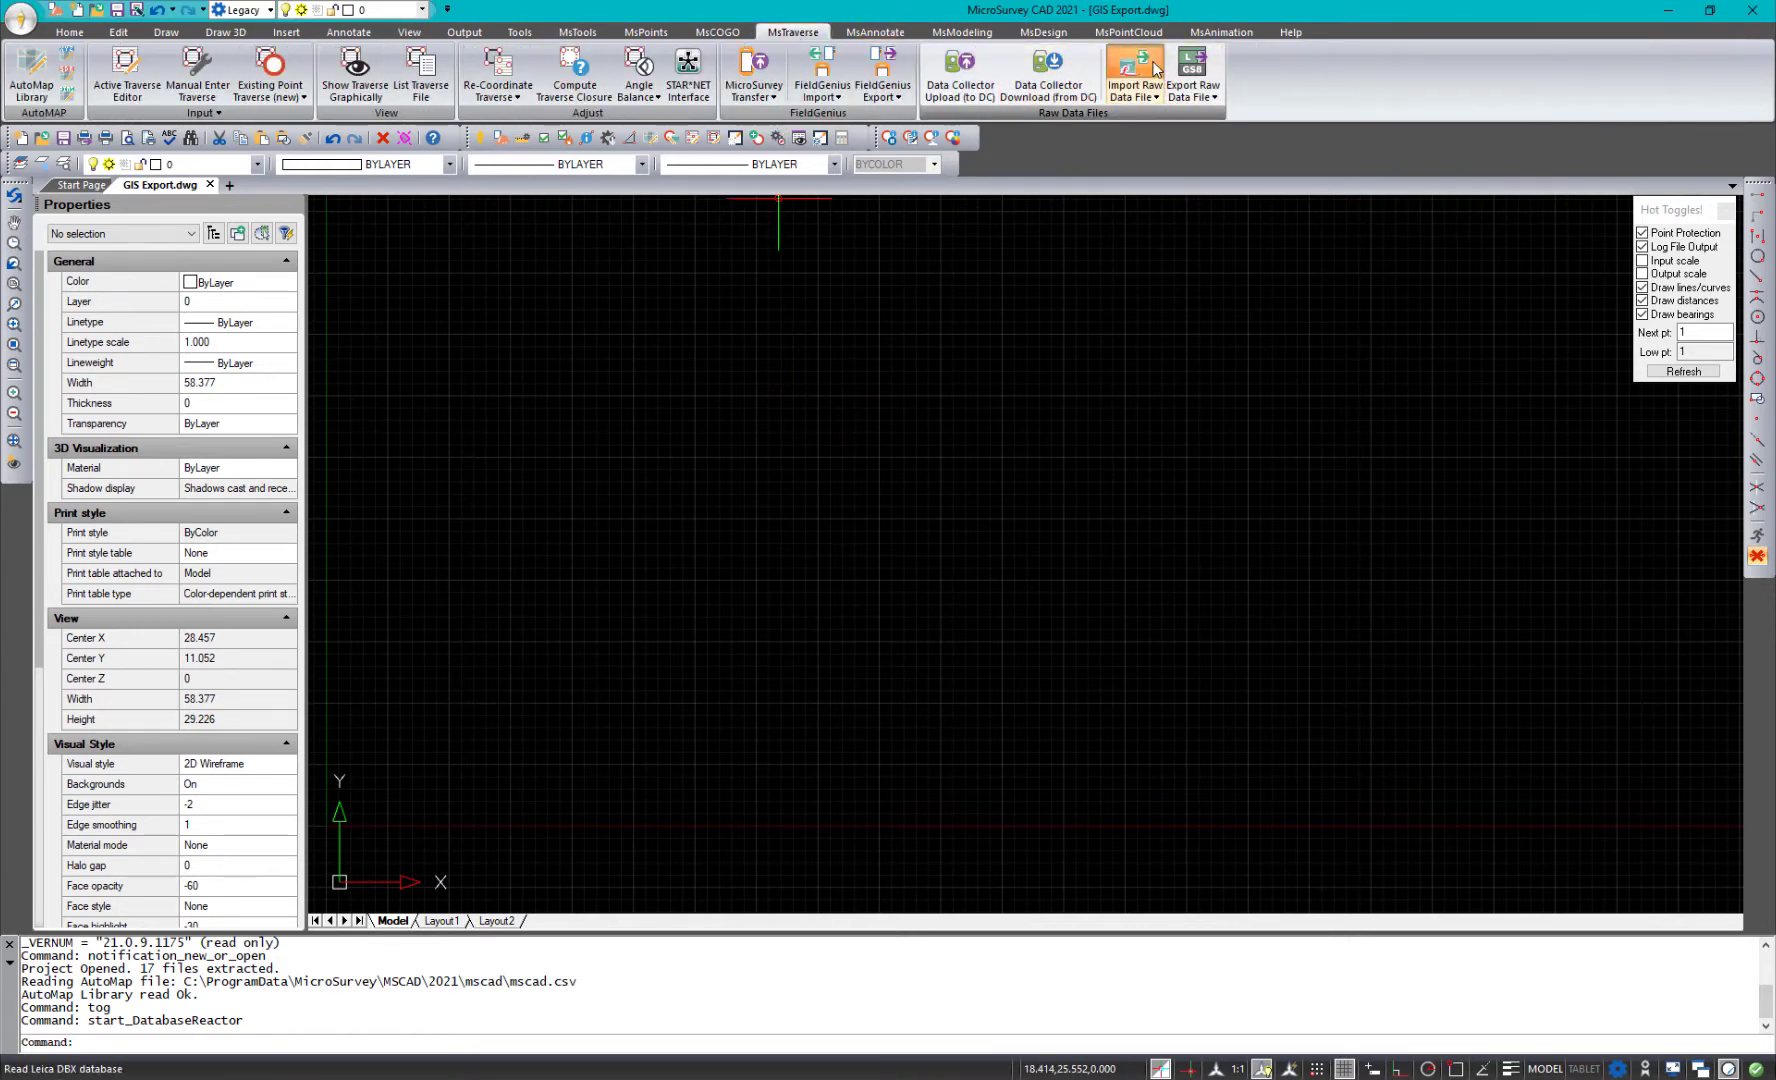
{"action": "left_click", "coordinate": [1010, 337]}
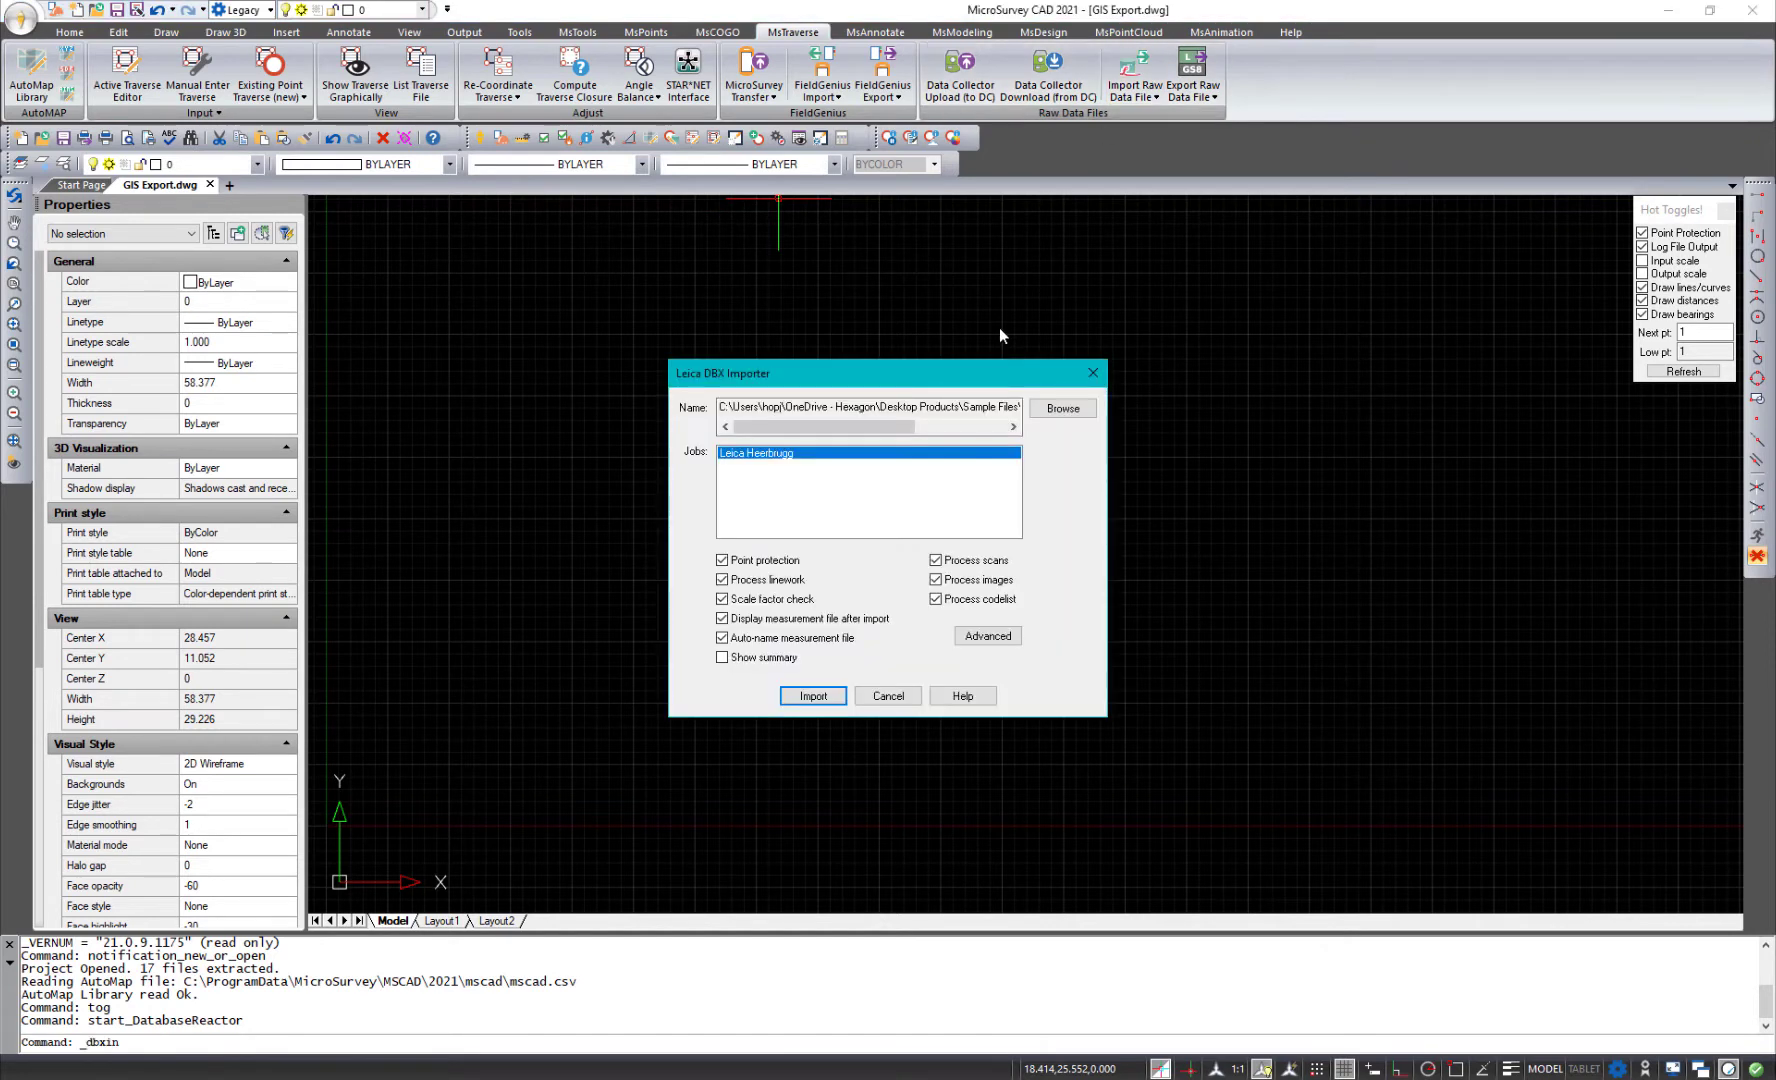
{"action": "left_click", "coordinate": [938, 562]}
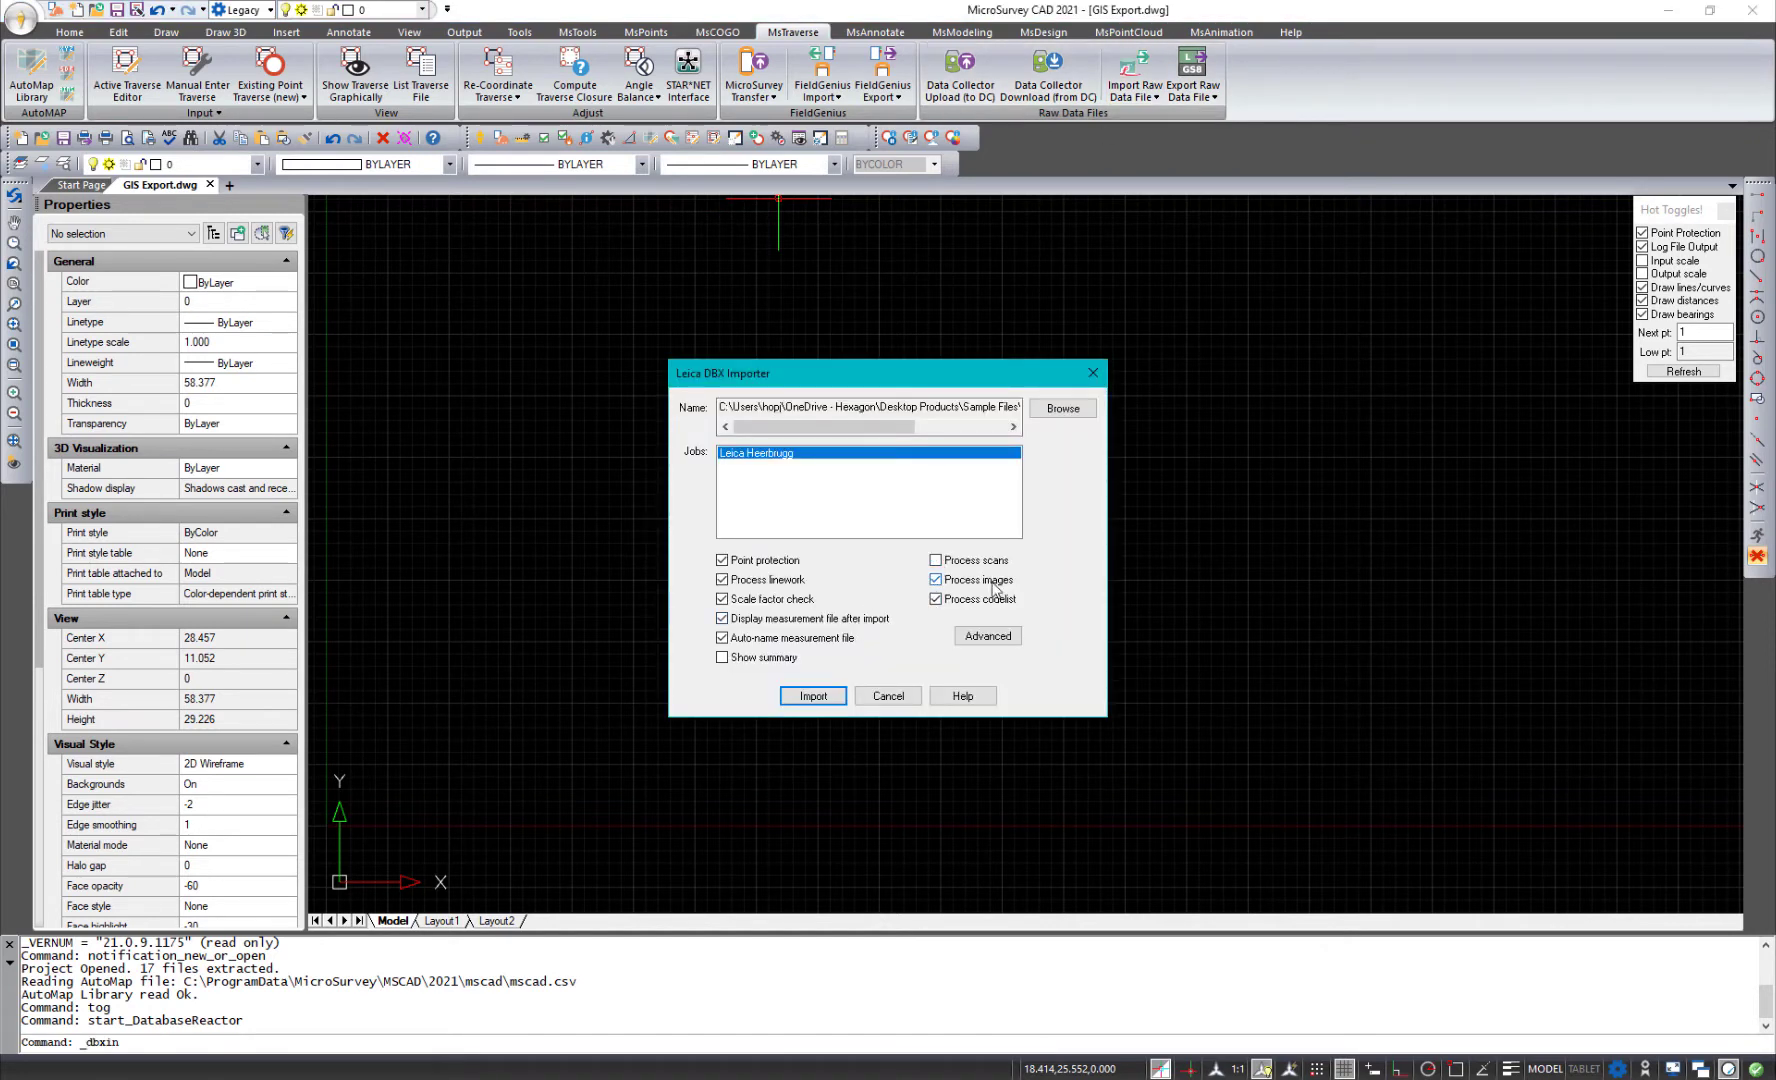
{"action": "left_click", "coordinate": [812, 697]}
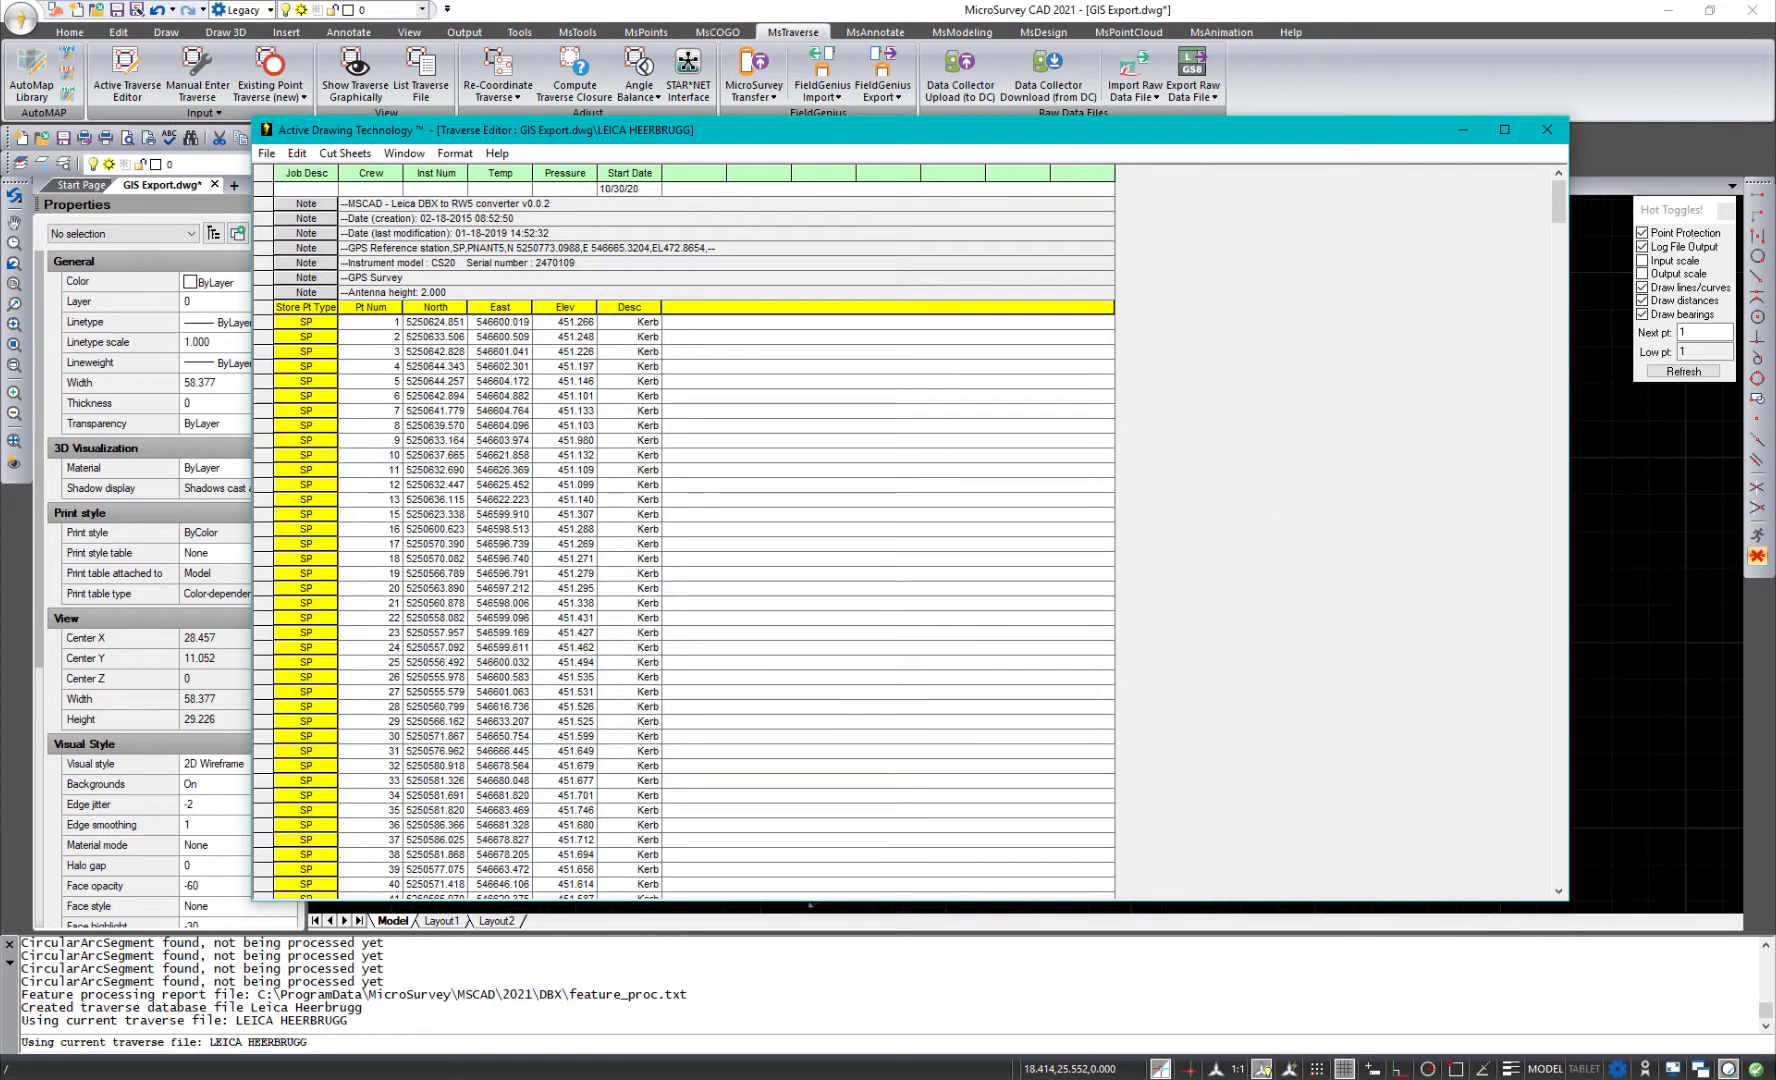
{"action": "left_click", "coordinate": [1546, 129]}
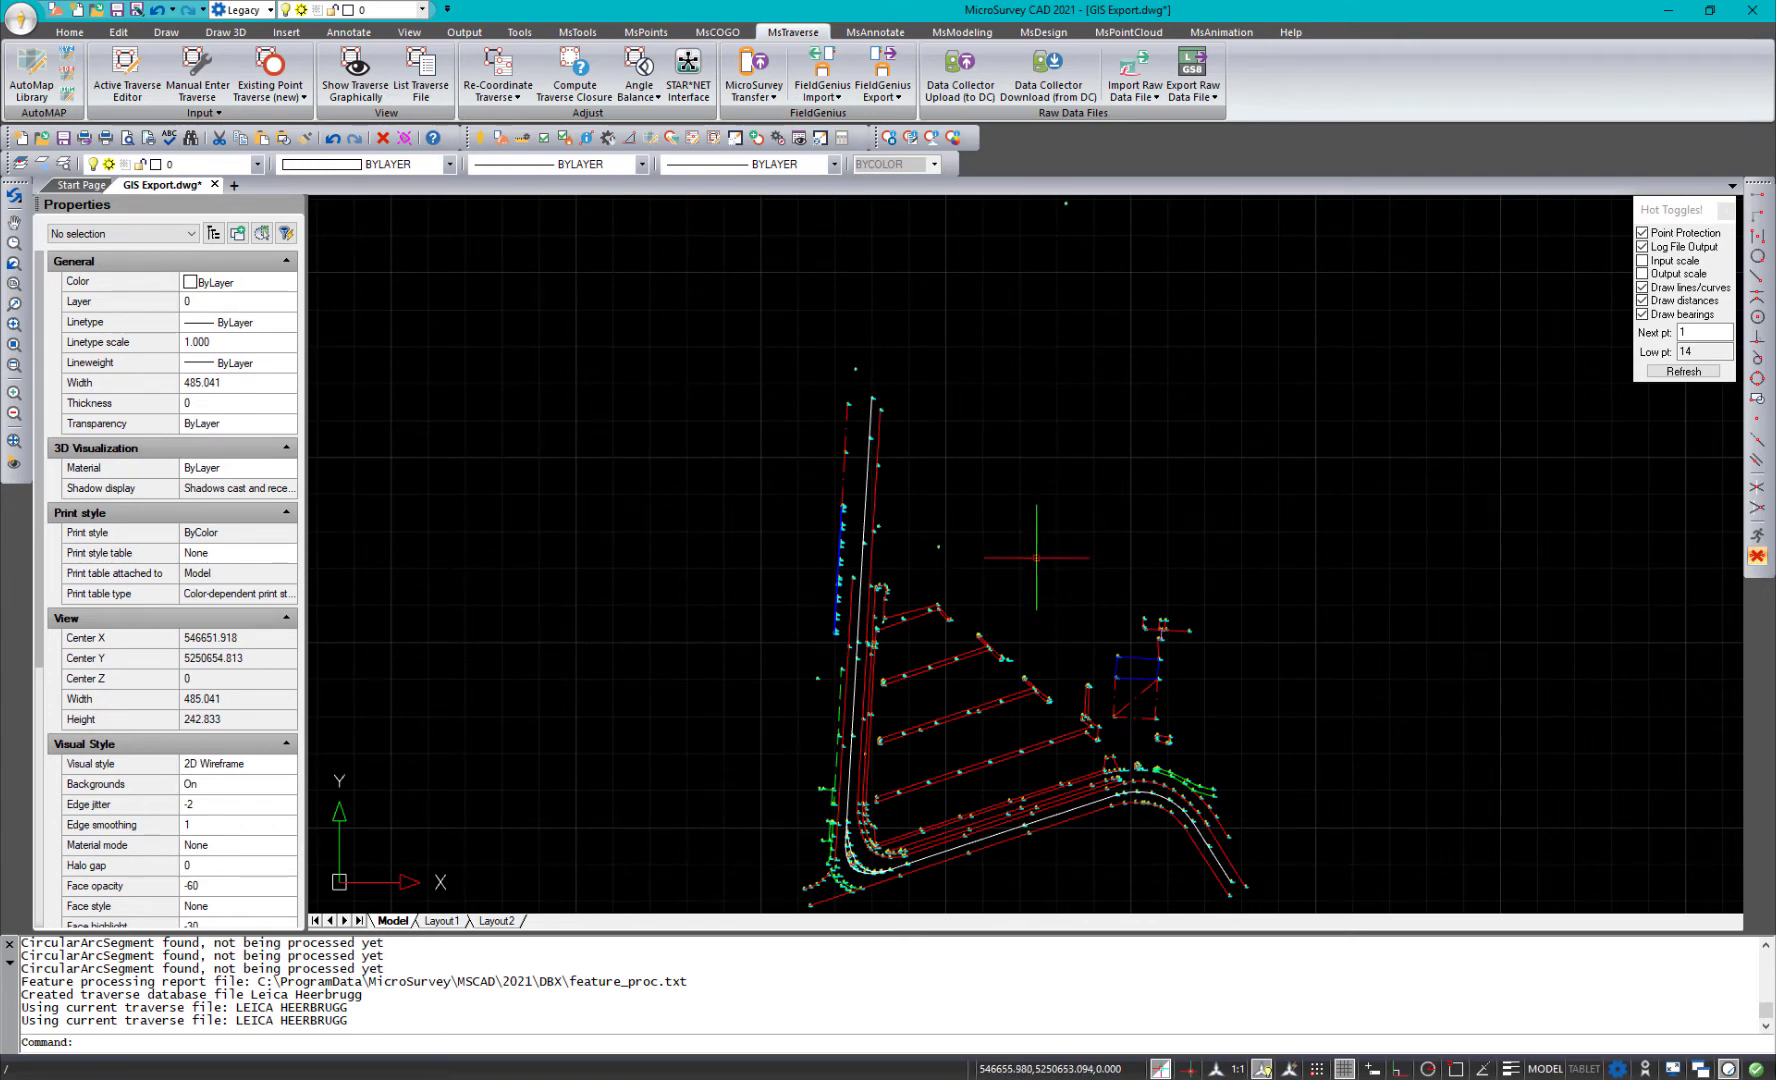
{"action": "scroll", "coordinate": [942, 622], "scroll_direction": "up", "scroll_amount": 5}
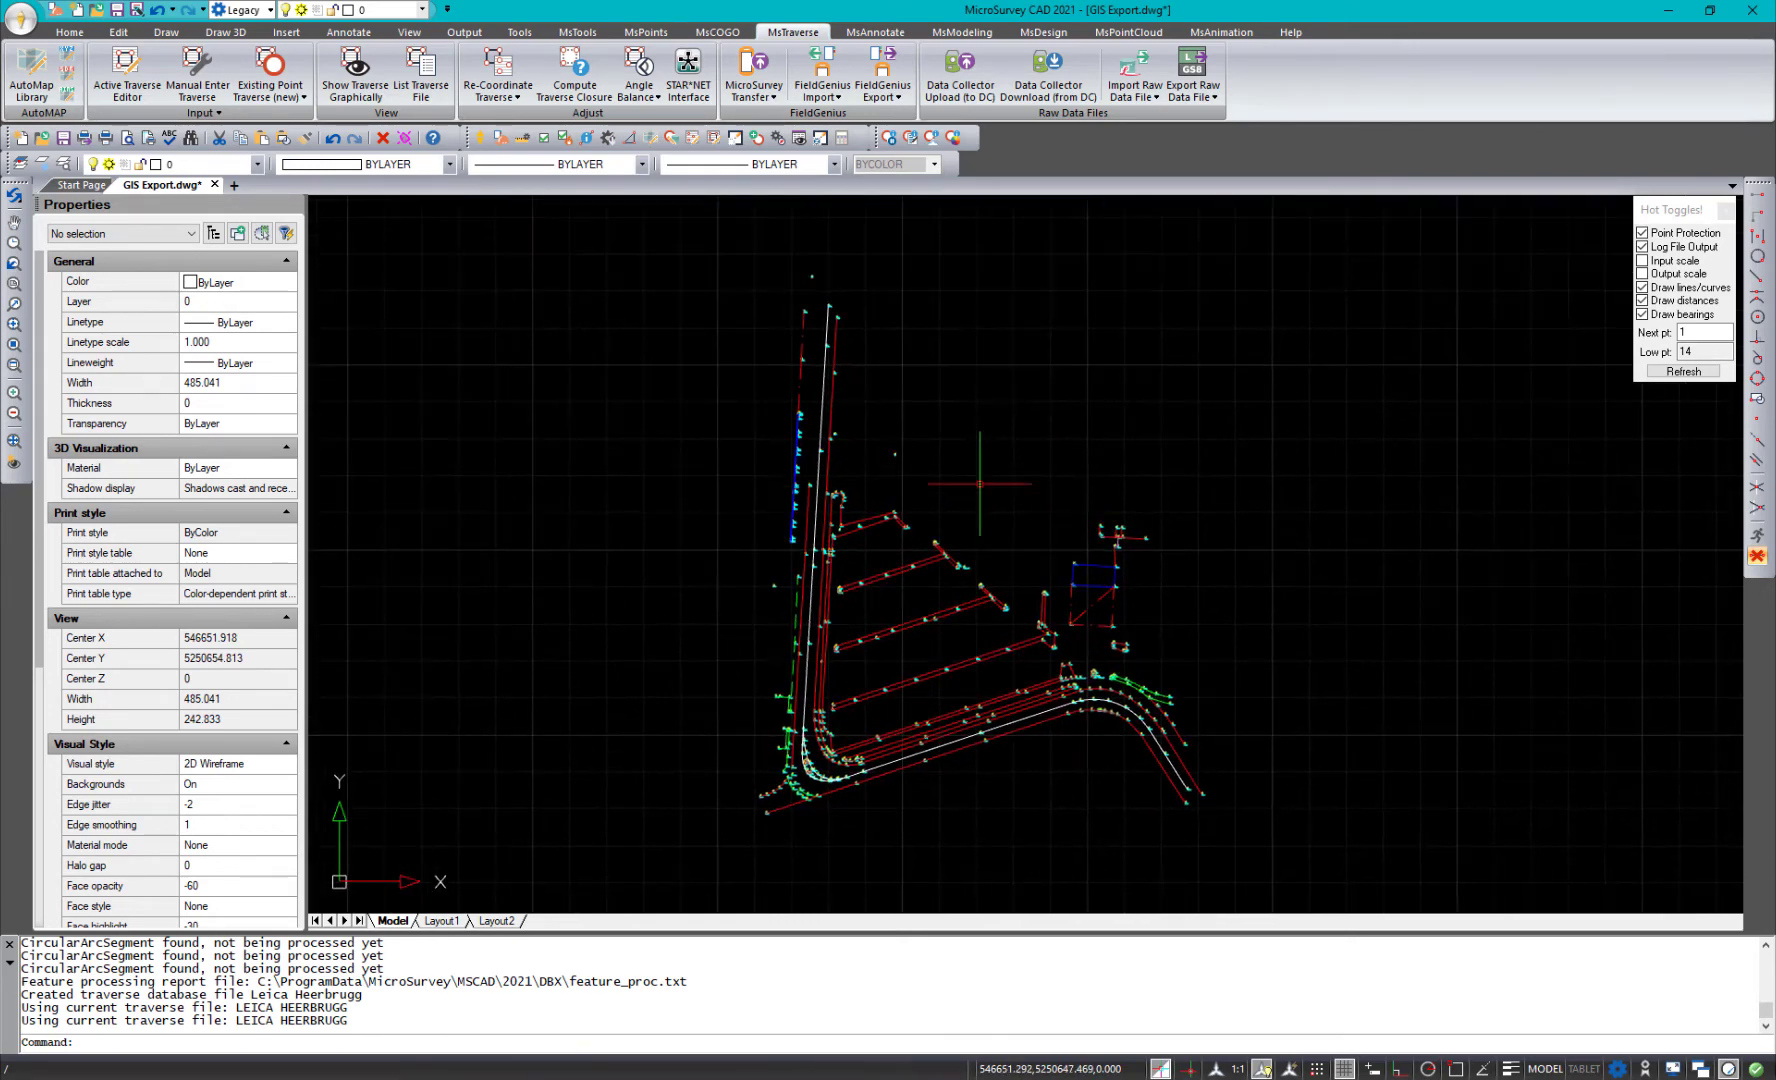
{"action": "scroll", "coordinate": [942, 622], "scroll_direction": "up", "scroll_amount": 6}
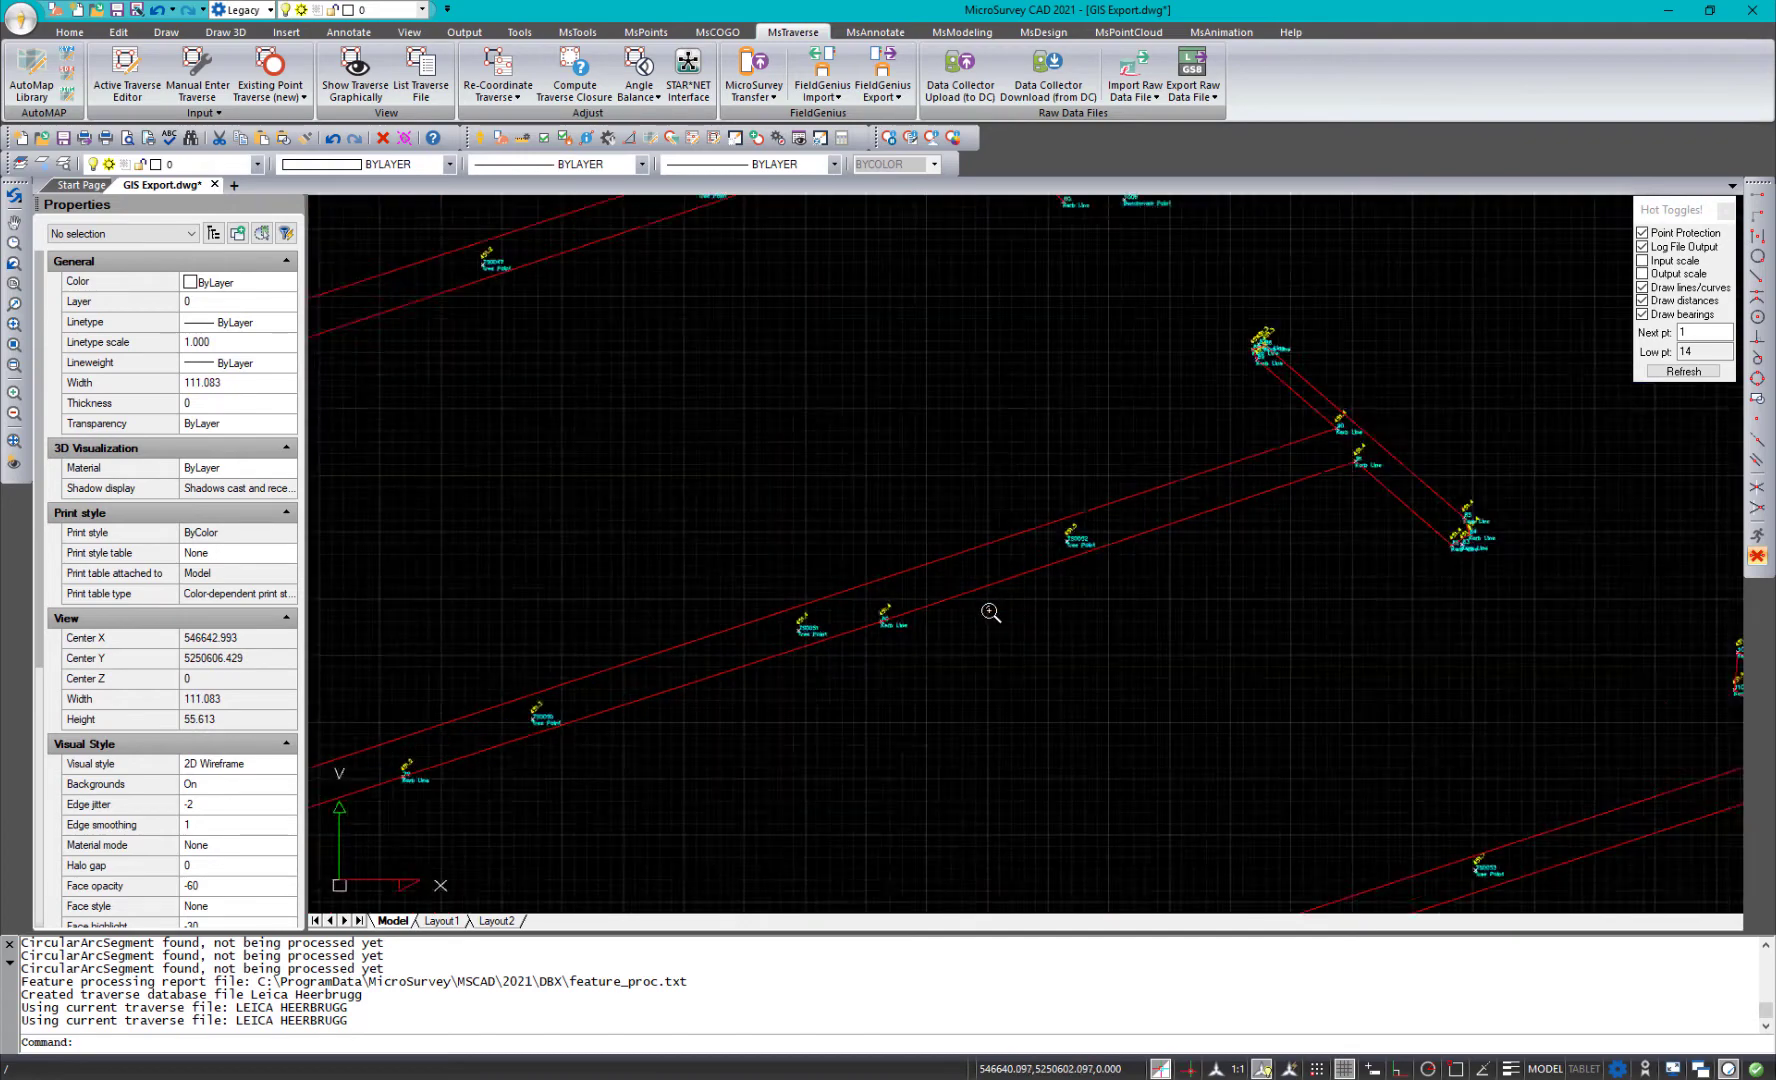
{"action": "scroll", "coordinate": [980, 620], "scroll_direction": "down", "scroll_amount": 5}
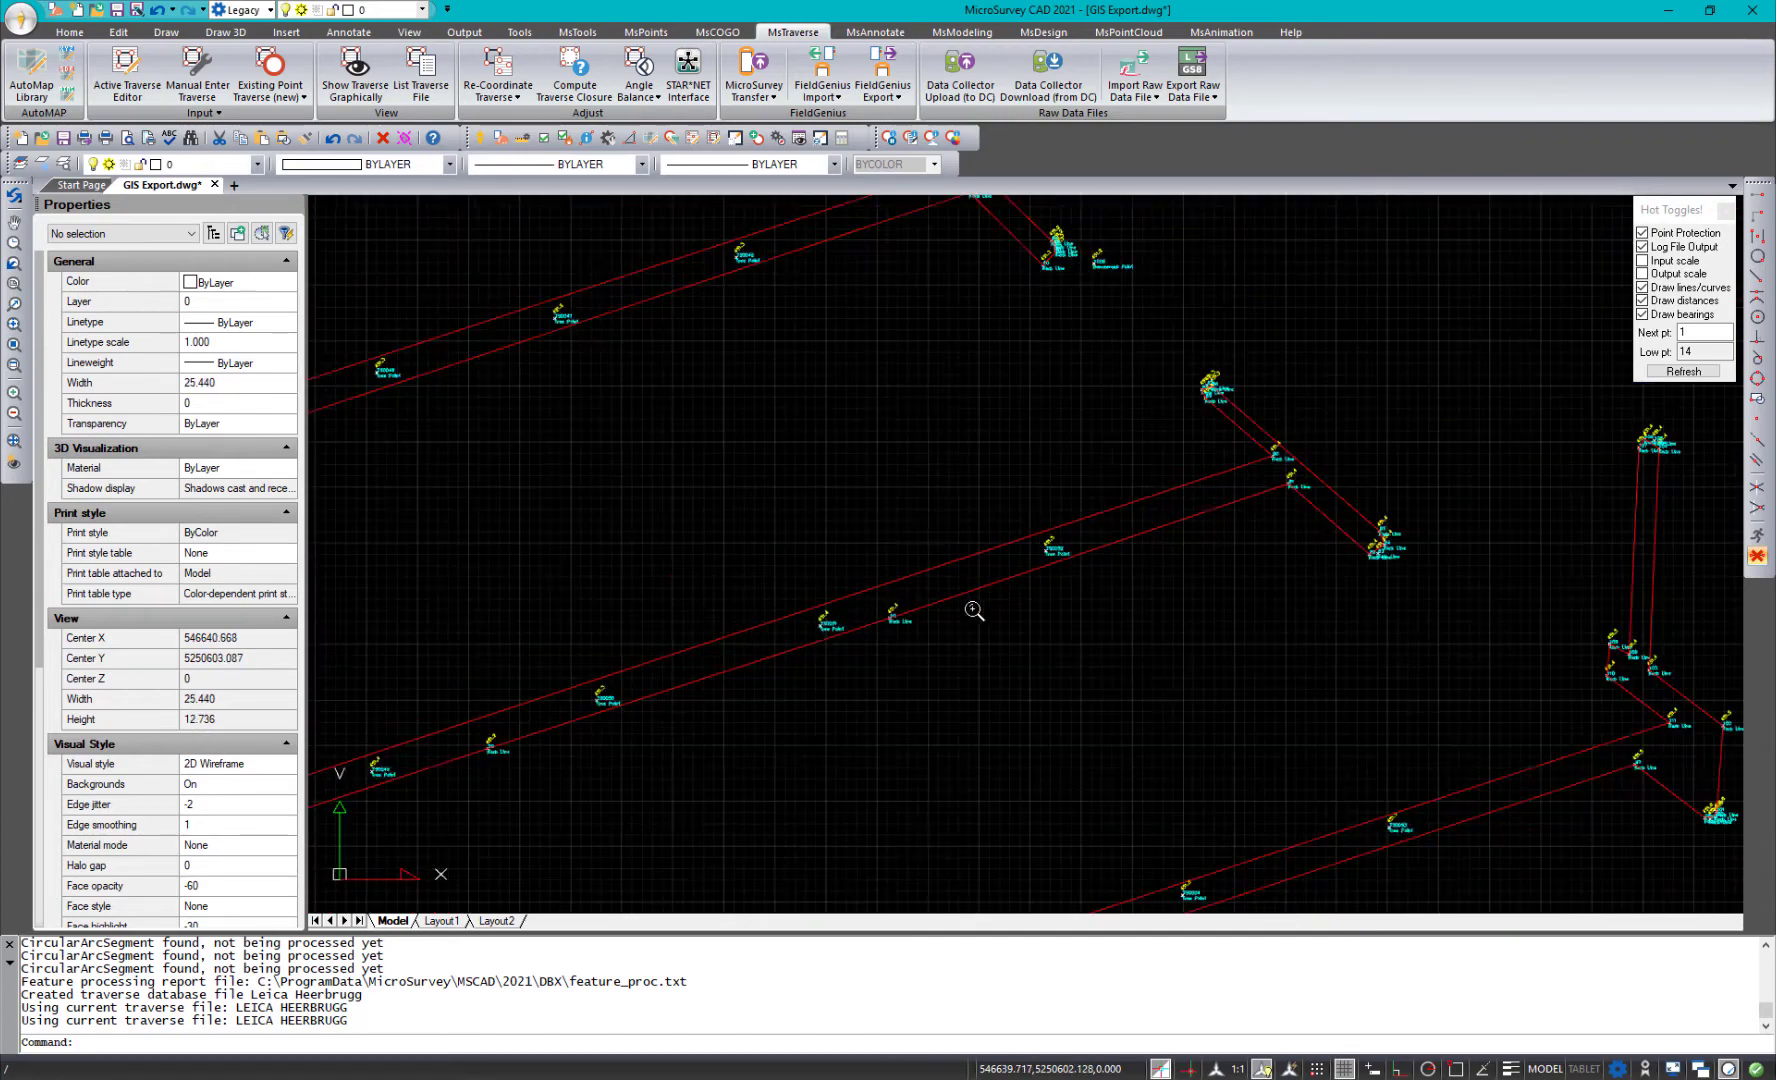
{"action": "scroll", "coordinate": [1110, 464], "scroll_direction": "down", "scroll_amount": 3}
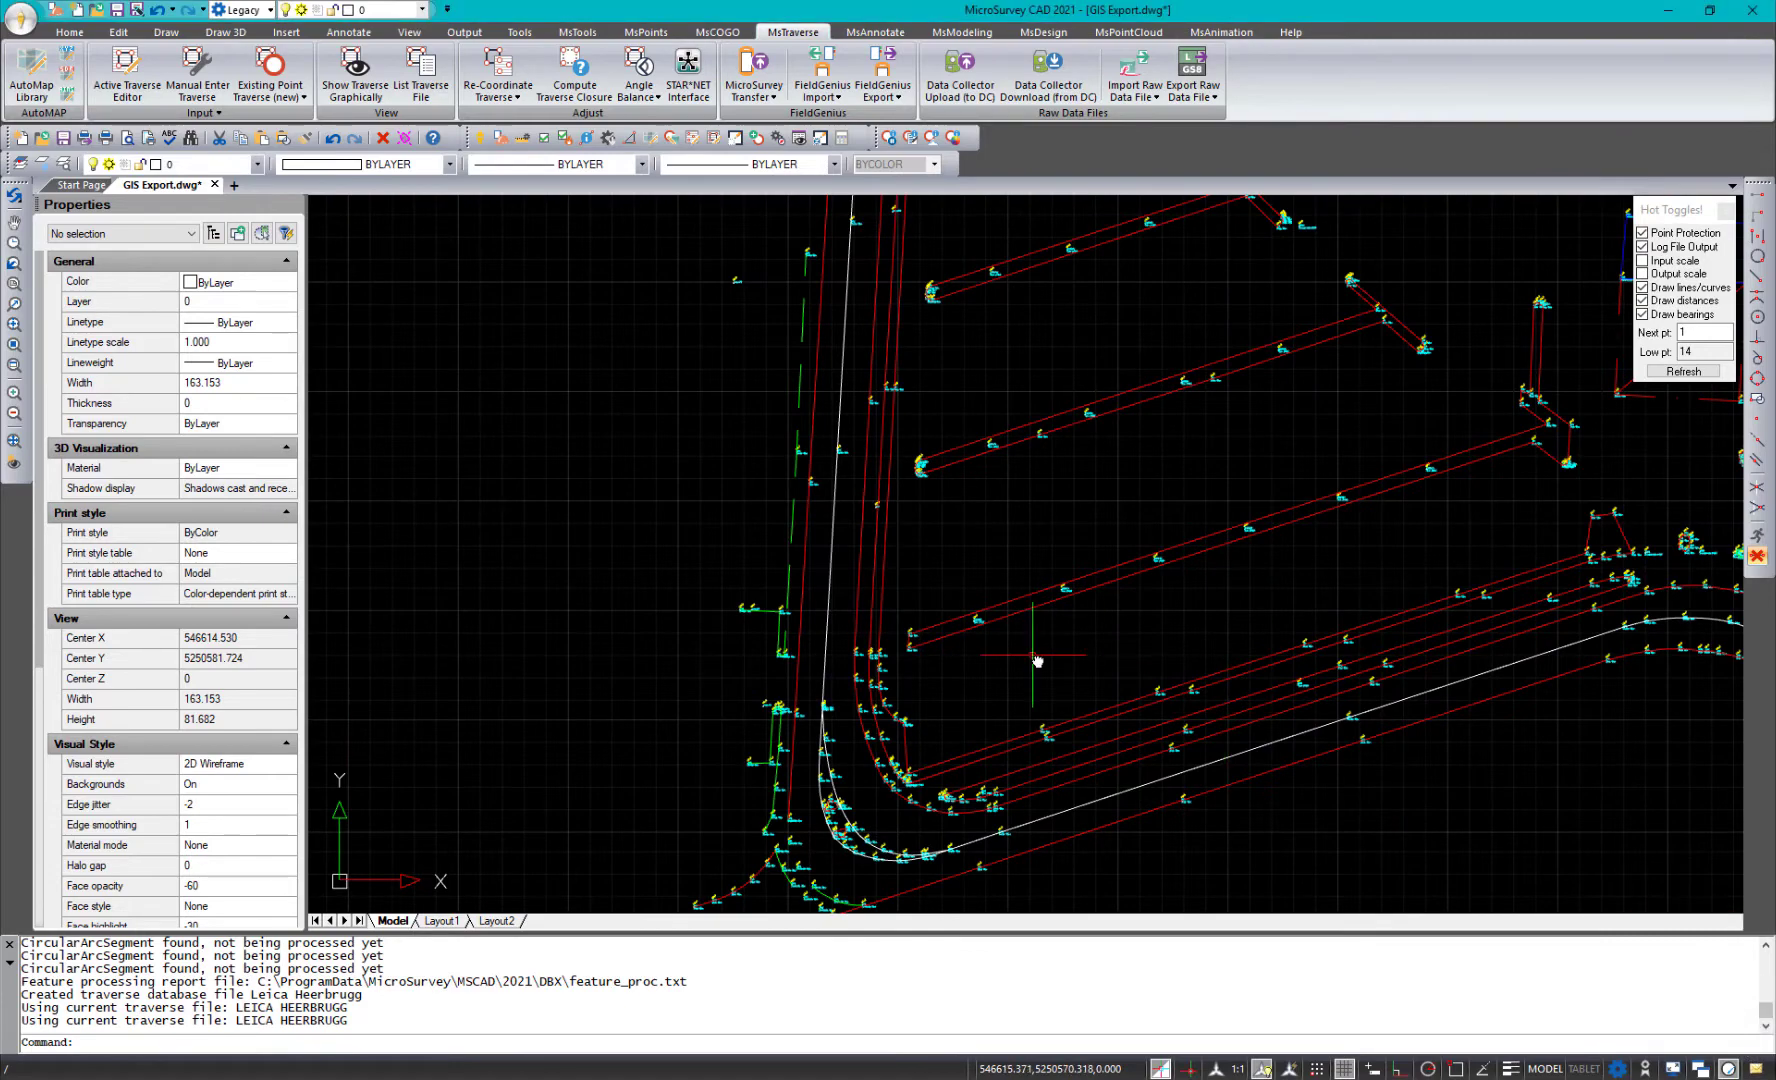
{"action": "middle_click_drag", "start_coordinate": [928, 835], "coordinate": [882, 665]}
{"action": "scroll", "coordinate": [882, 665], "scroll_direction": "up", "scroll_amount": 6}
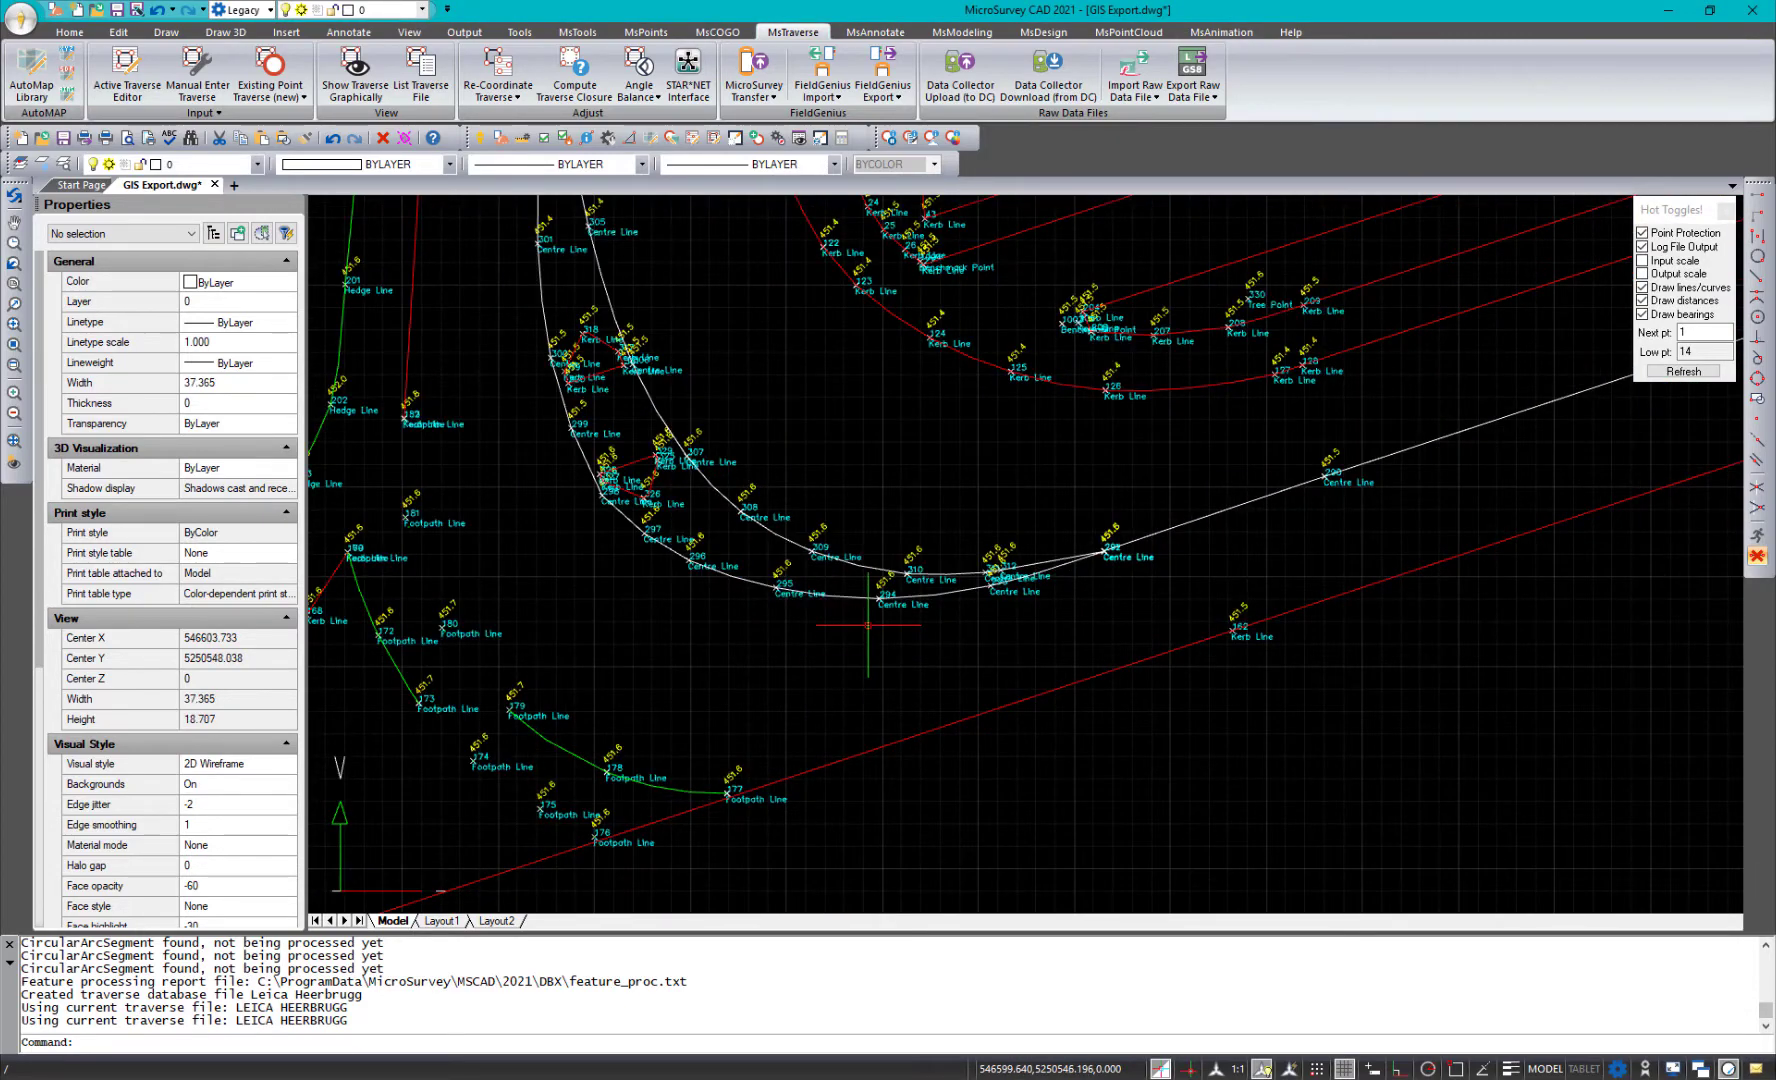
{"action": "scroll", "coordinate": [948, 508], "scroll_direction": "down", "scroll_amount": 2}
{"action": "scroll", "coordinate": [948, 508], "scroll_direction": "down", "scroll_amount": 5}
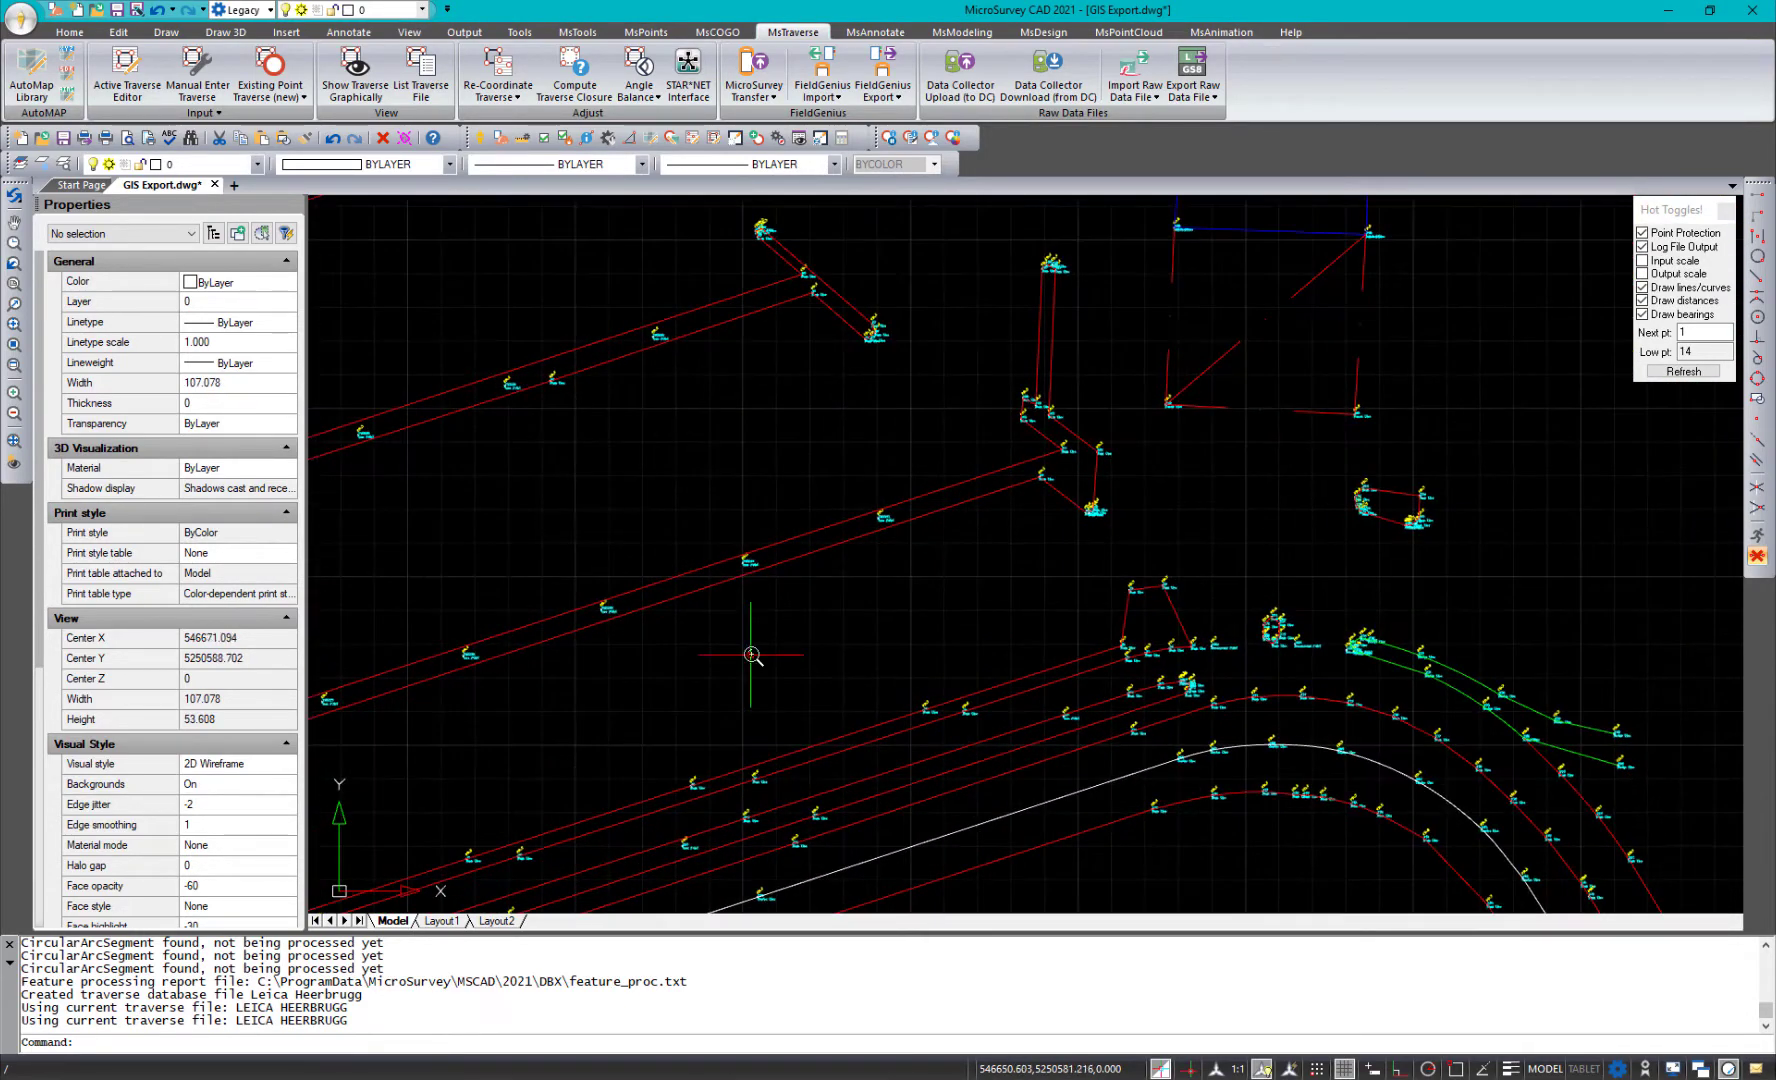
{"action": "scroll", "coordinate": [752, 585], "scroll_direction": "down", "scroll_amount": 2}
{"action": "middle_click_drag", "start_coordinate": [628, 691], "coordinate": [838, 575]}
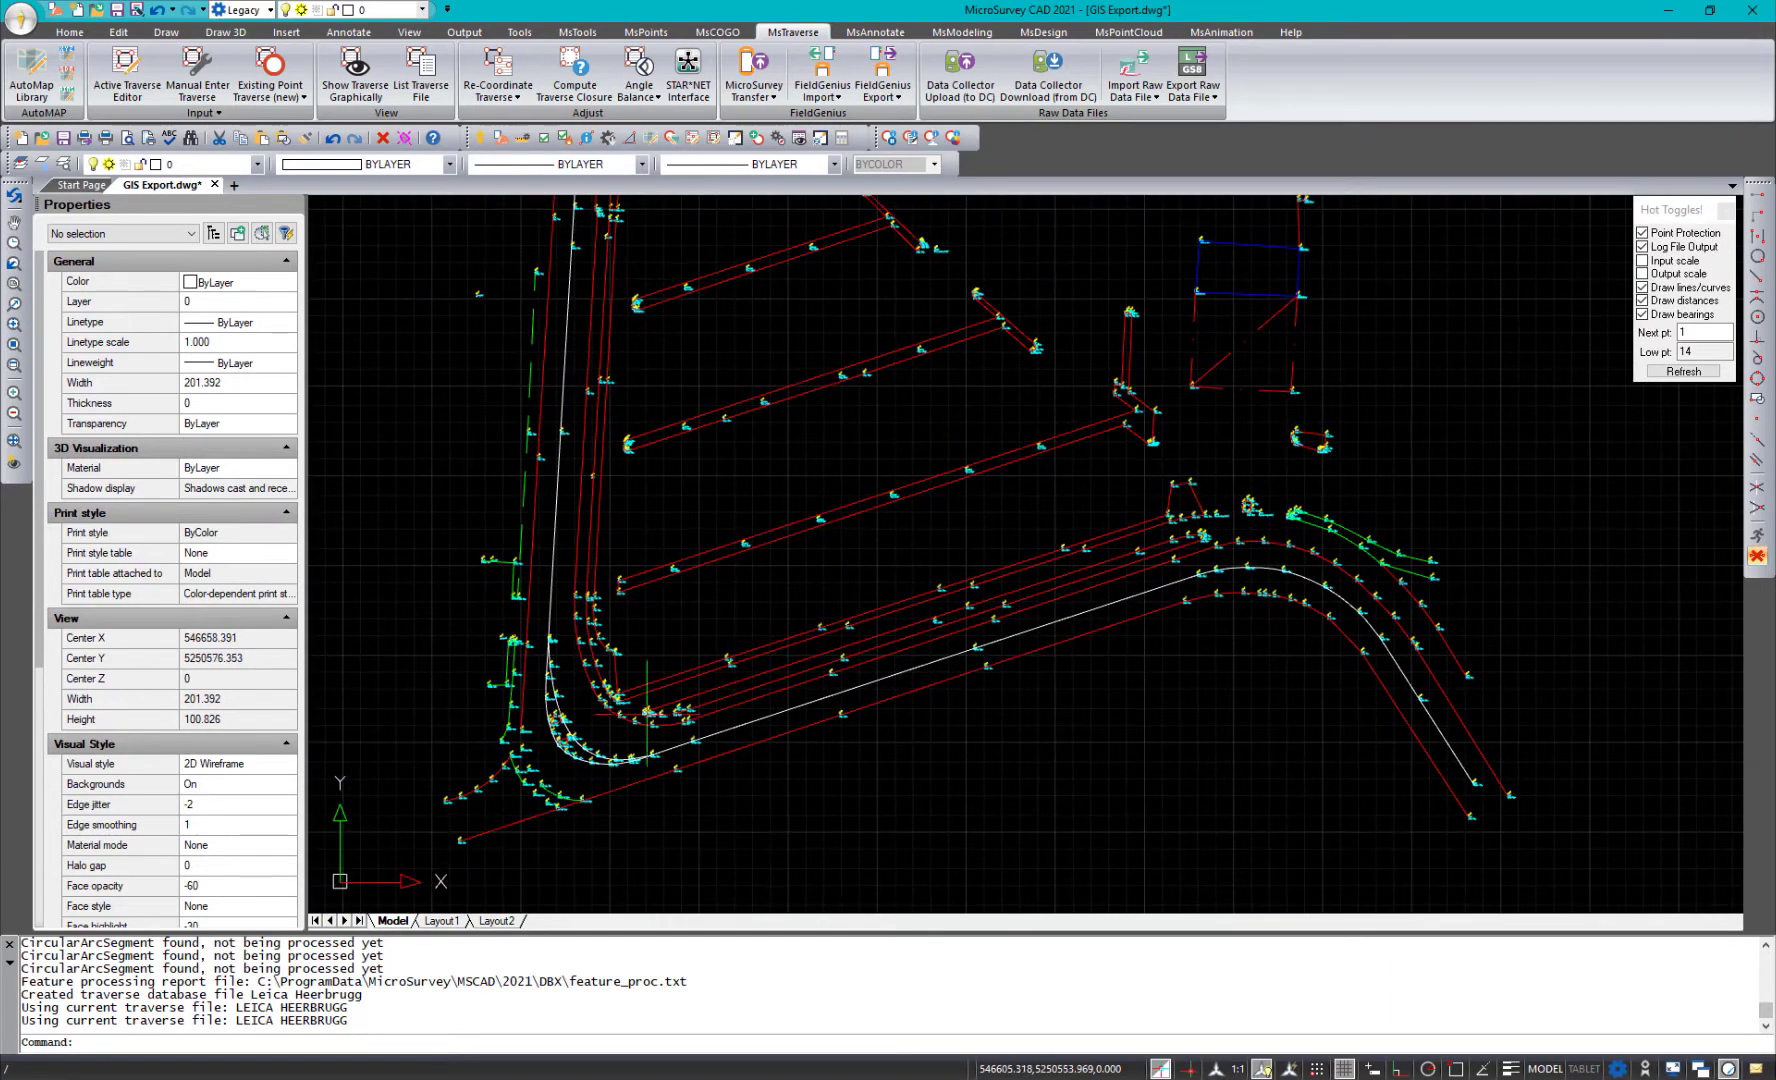
{"action": "scroll", "coordinate": [684, 712], "scroll_direction": "up", "scroll_amount": 10}
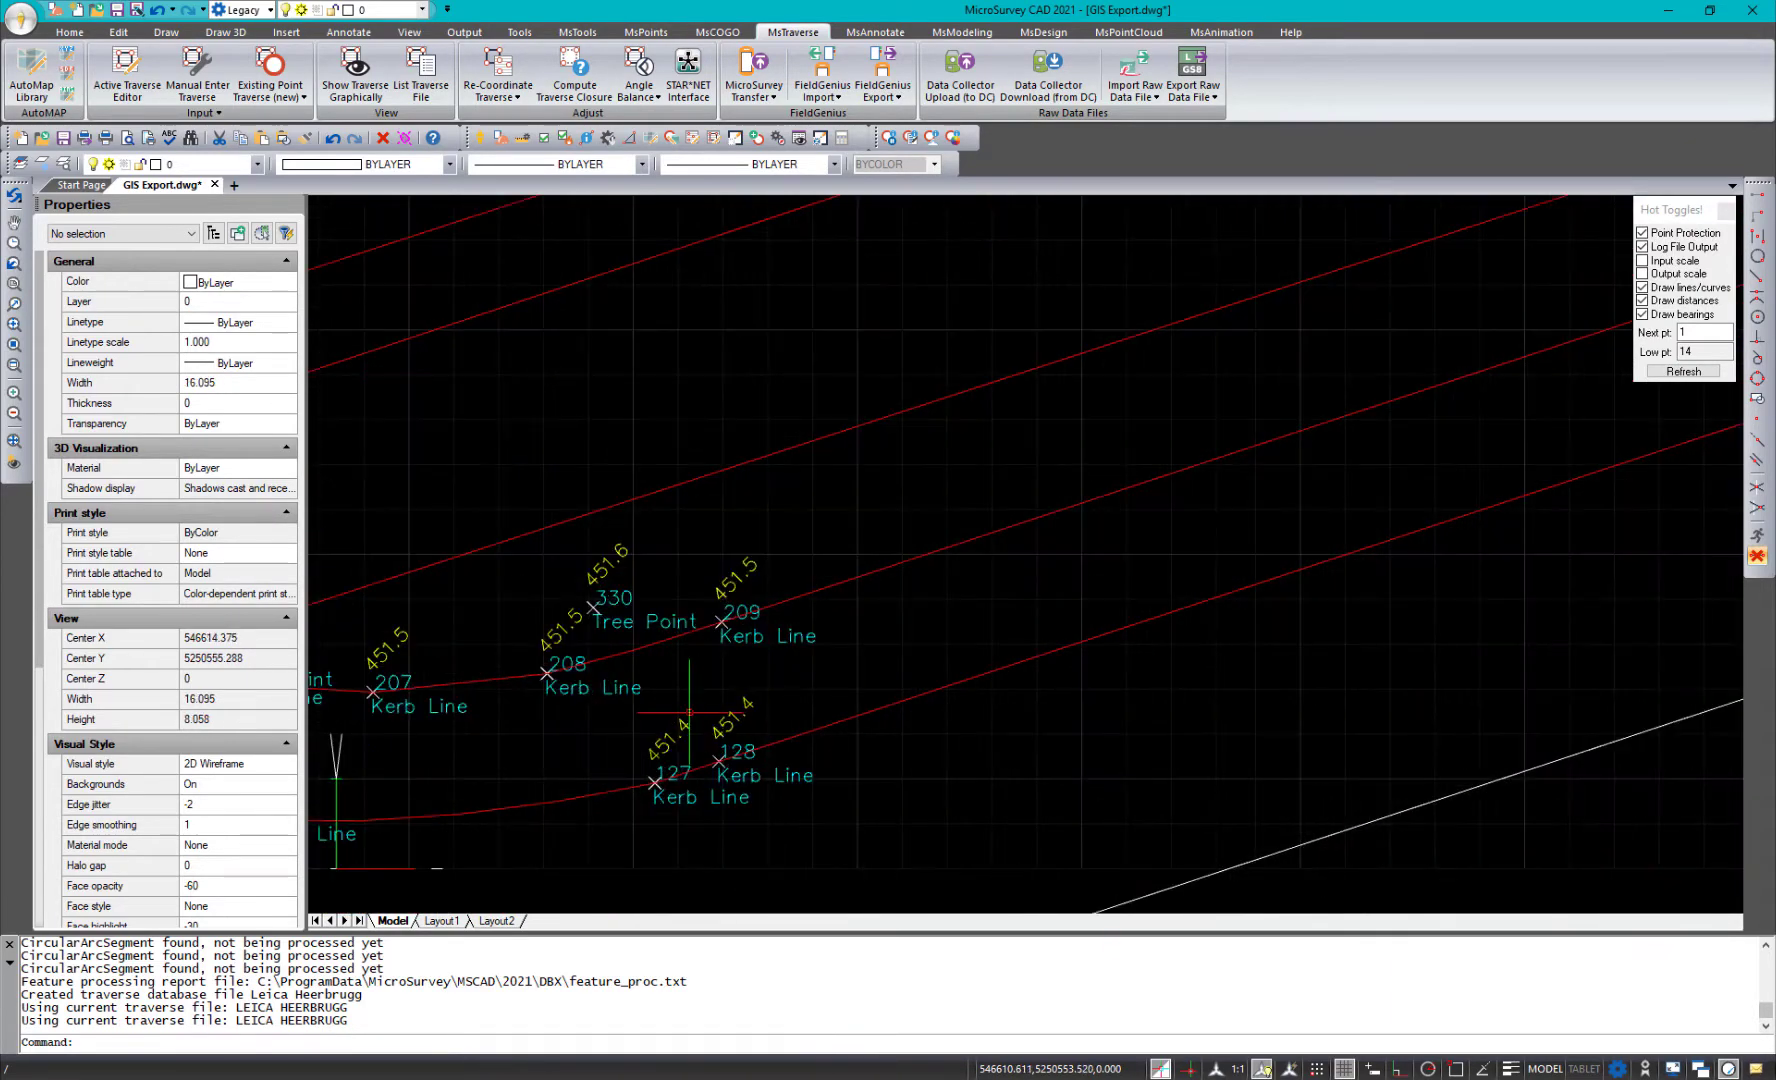
Run GRIPS, leave it OFF, and pick the 330 tree point label
{"action": "type", "text": "girp"}
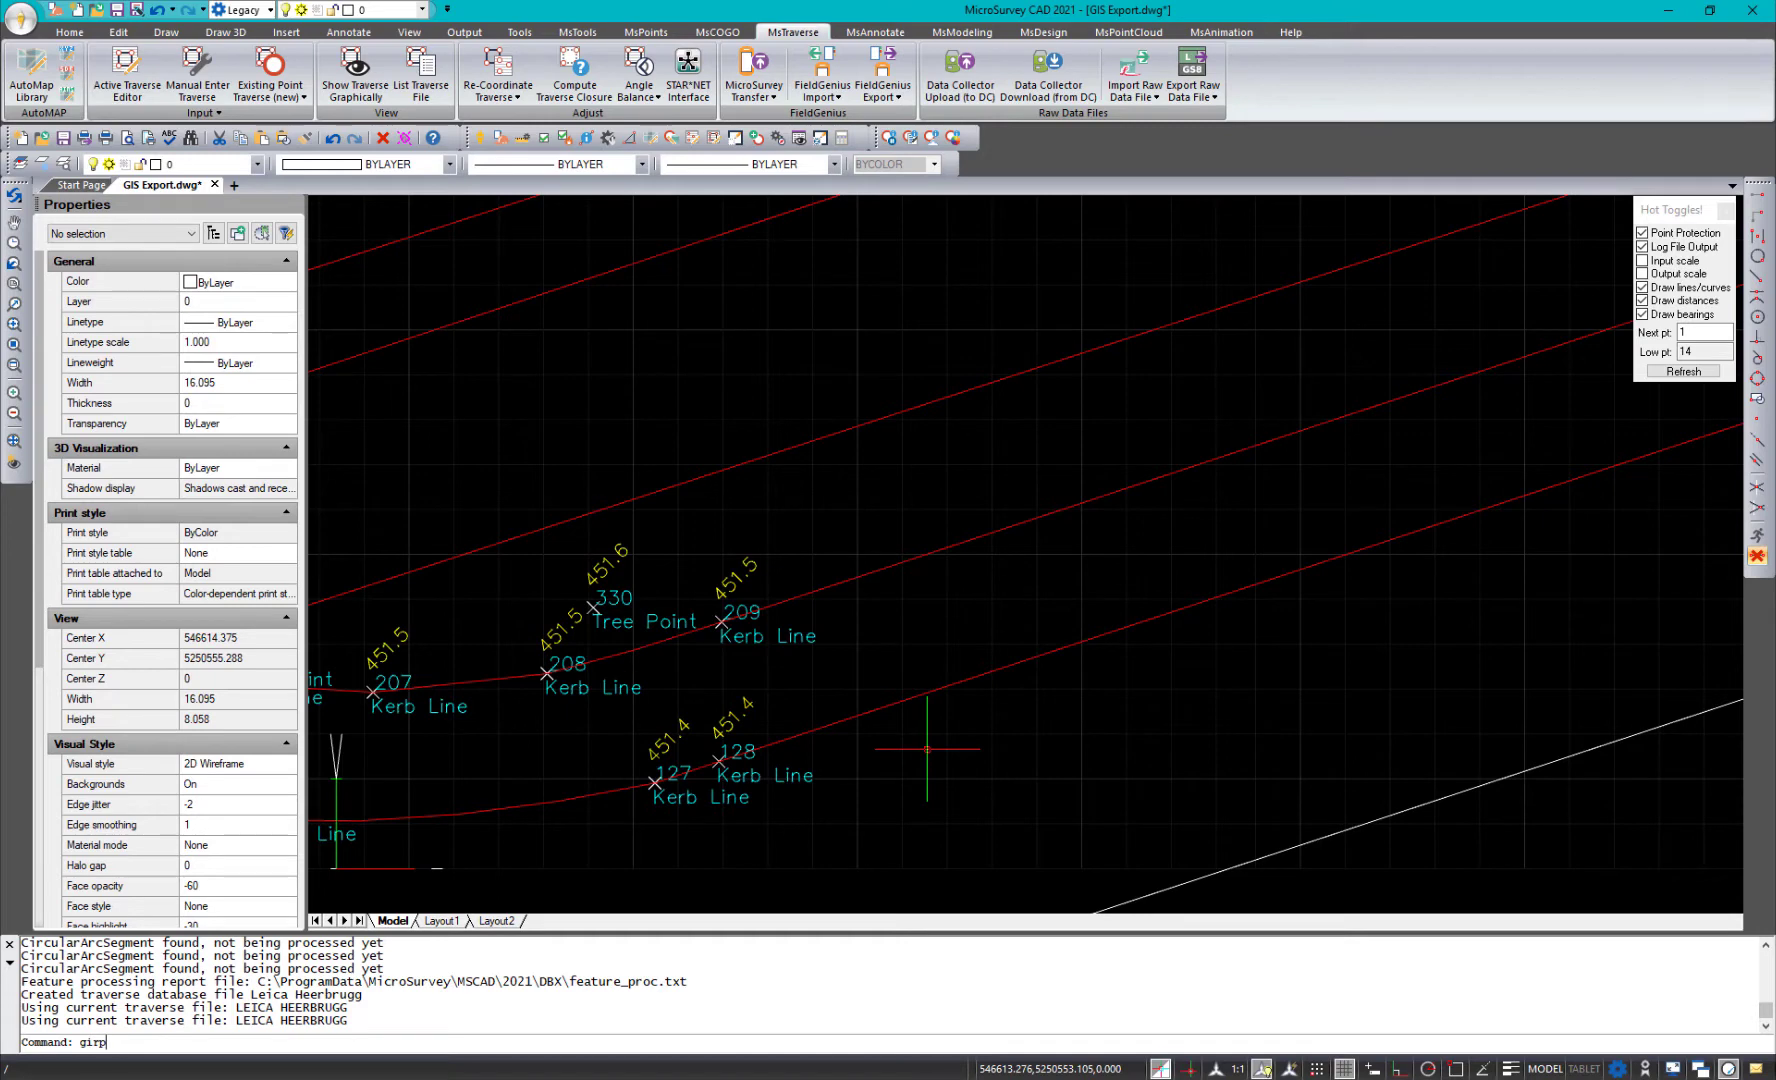
{"action": "type", "text": "rips"}
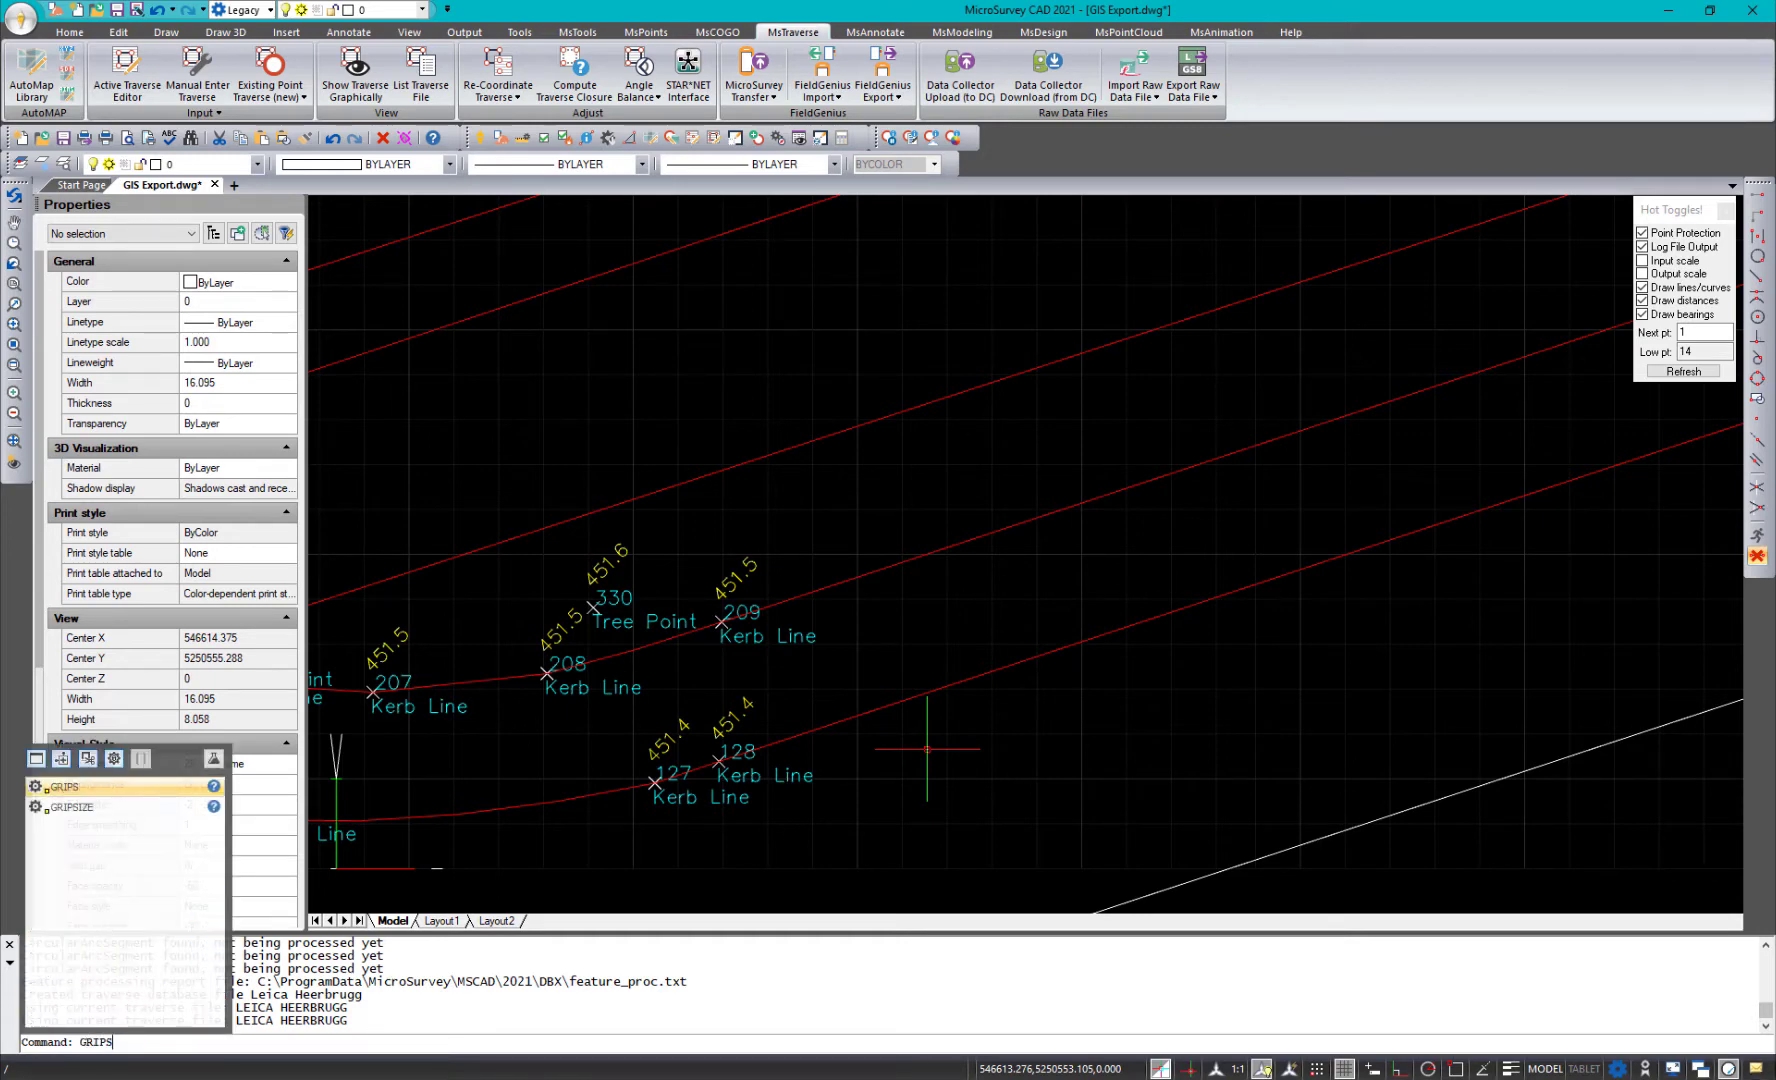
{"action": "key", "text": "Return"}
{"action": "key", "text": "Return"}
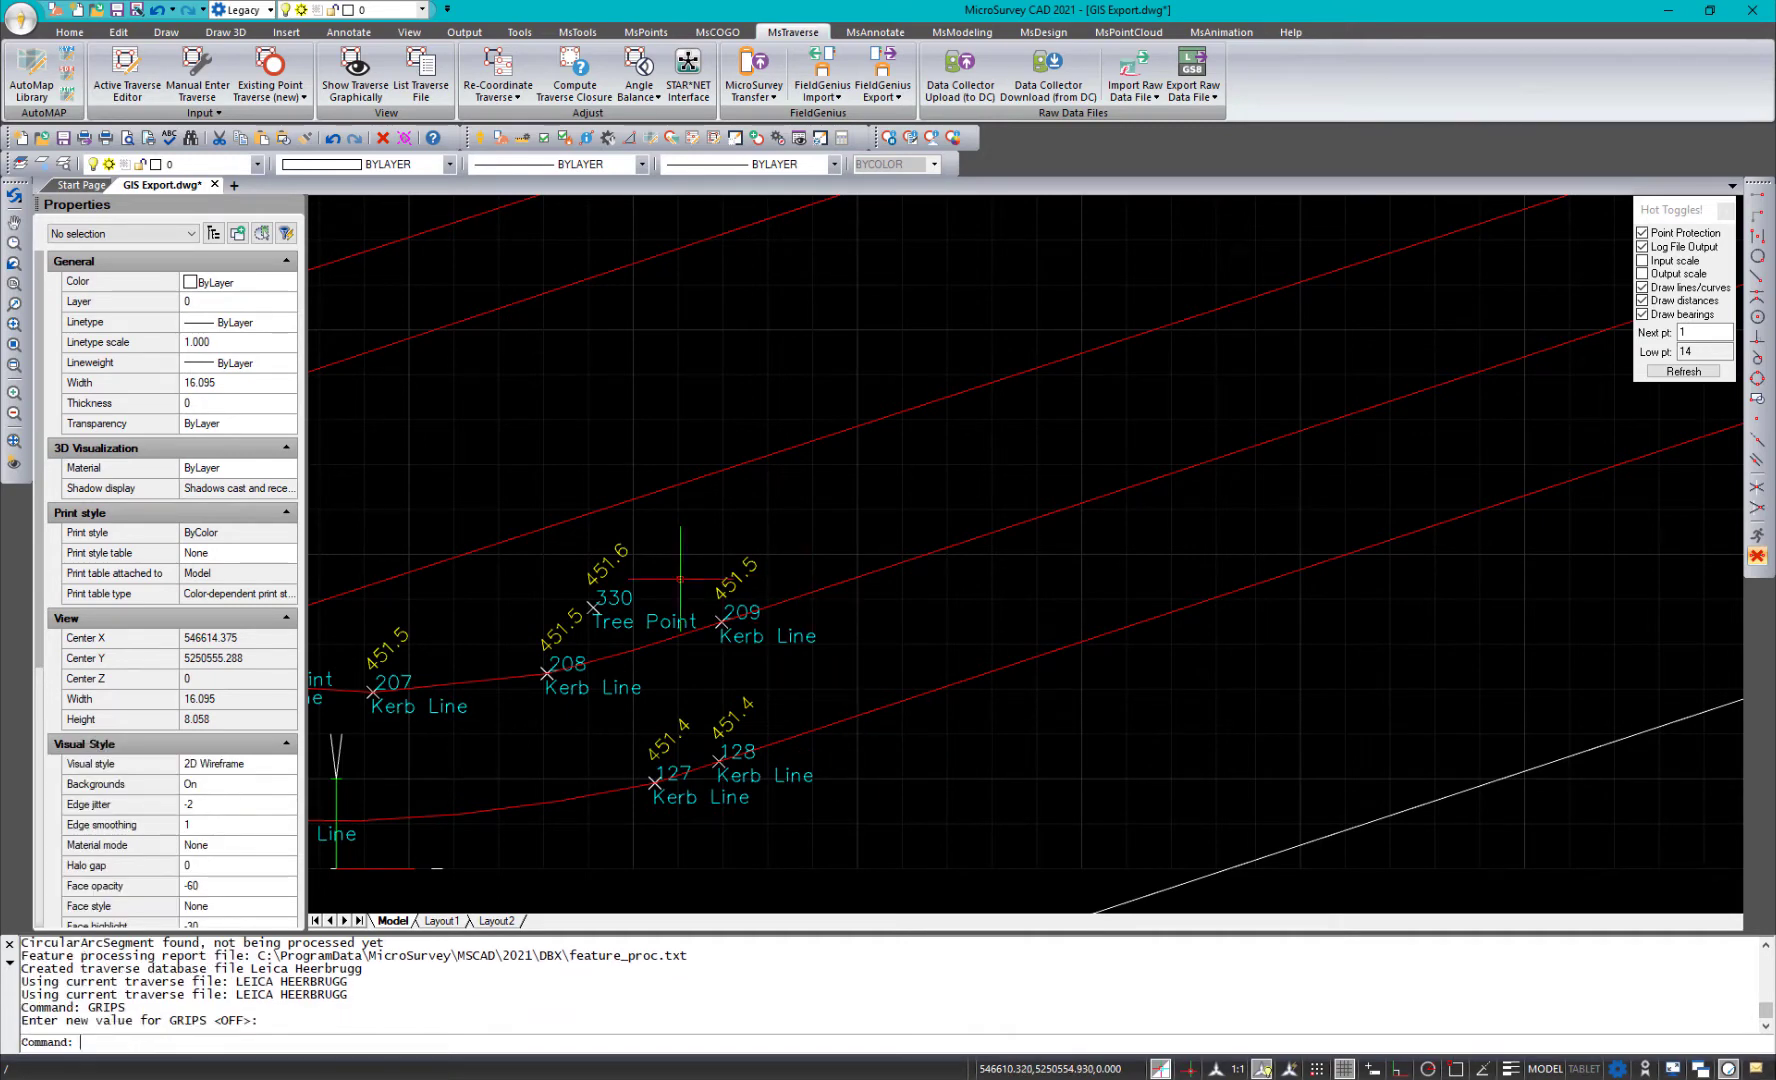
{"action": "left_click", "coordinate": [621, 598]}
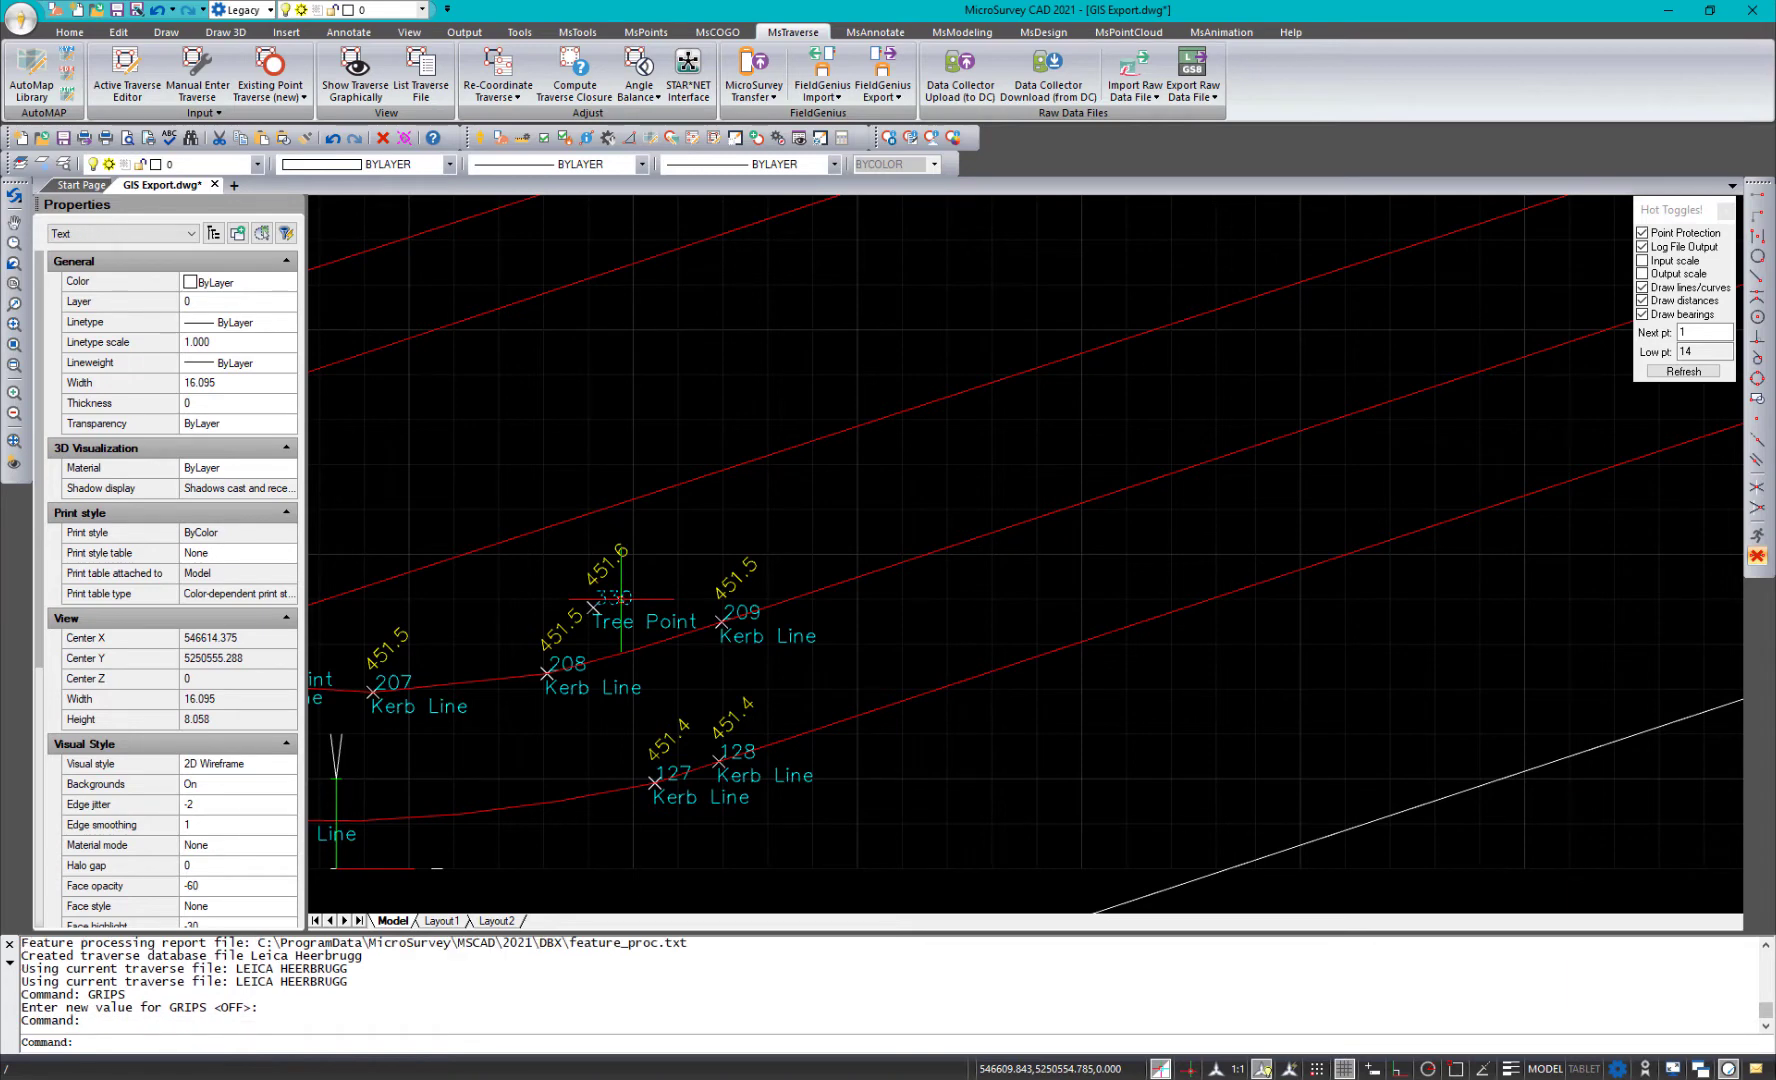
{"action": "double_click", "coordinate": [613, 598]}
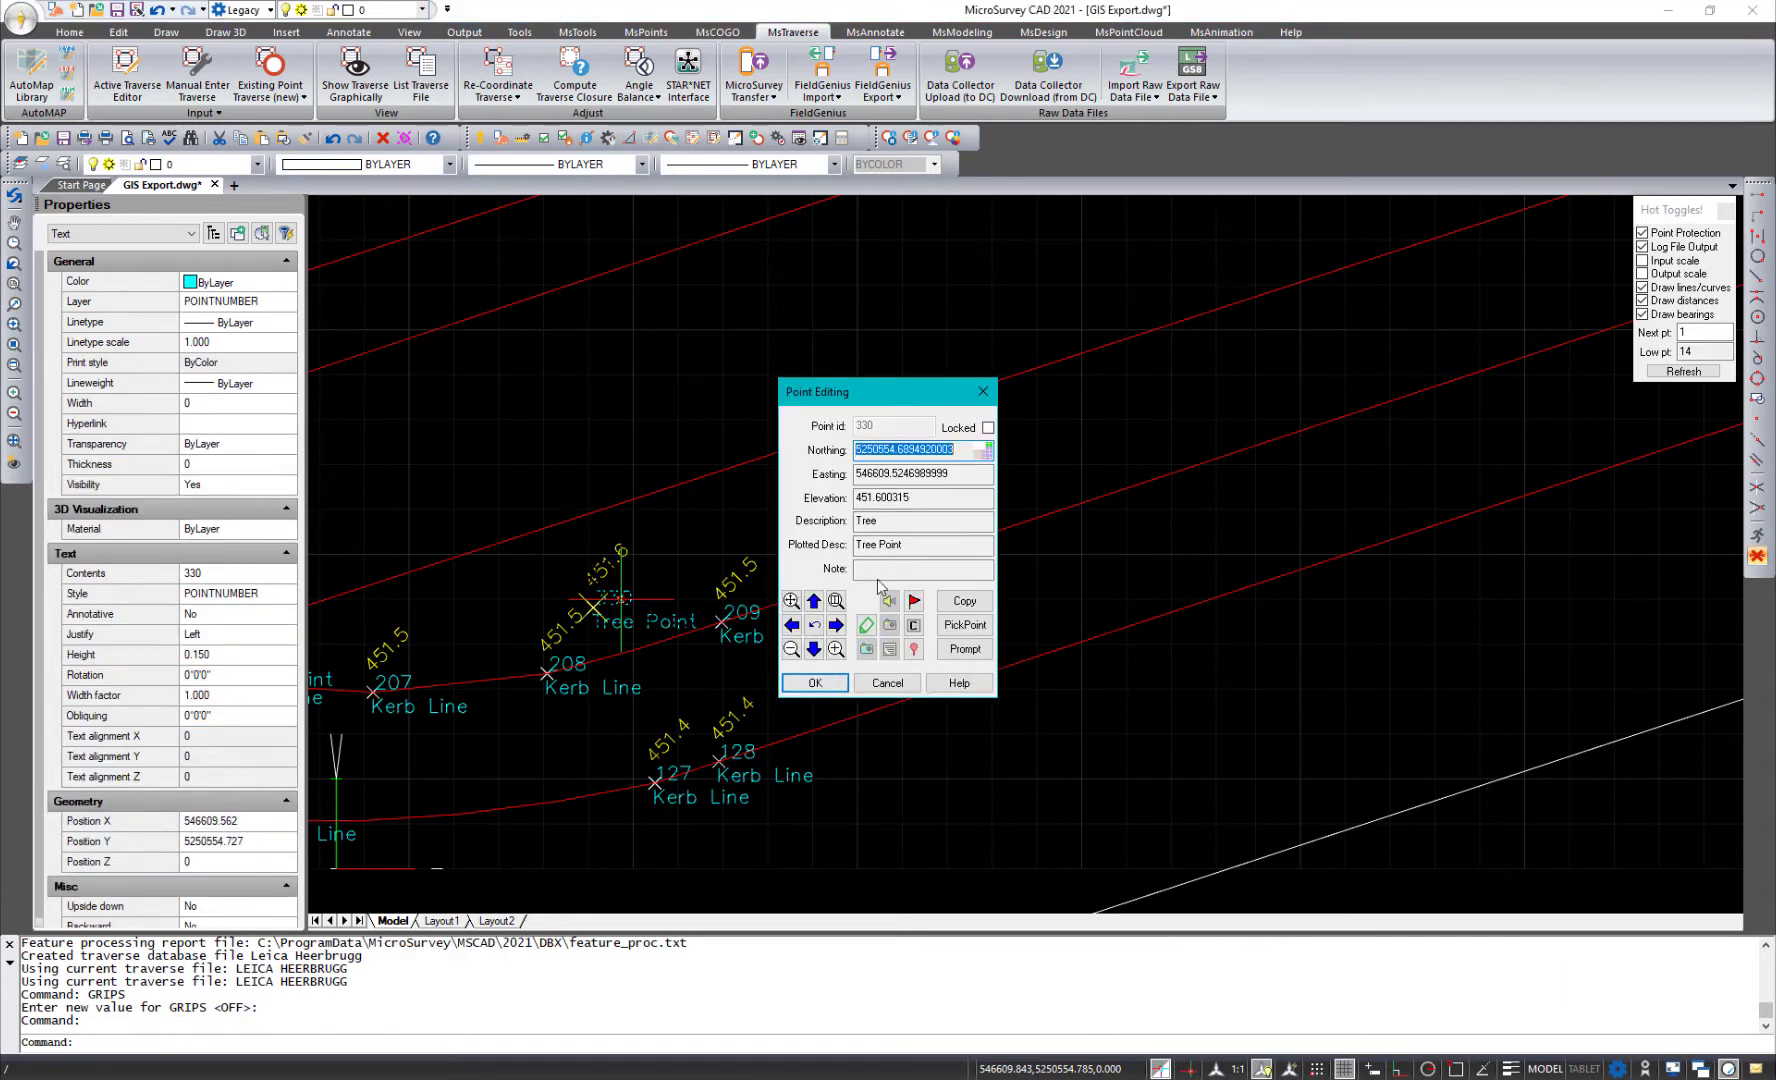
{"action": "left_click", "coordinate": [866, 625]}
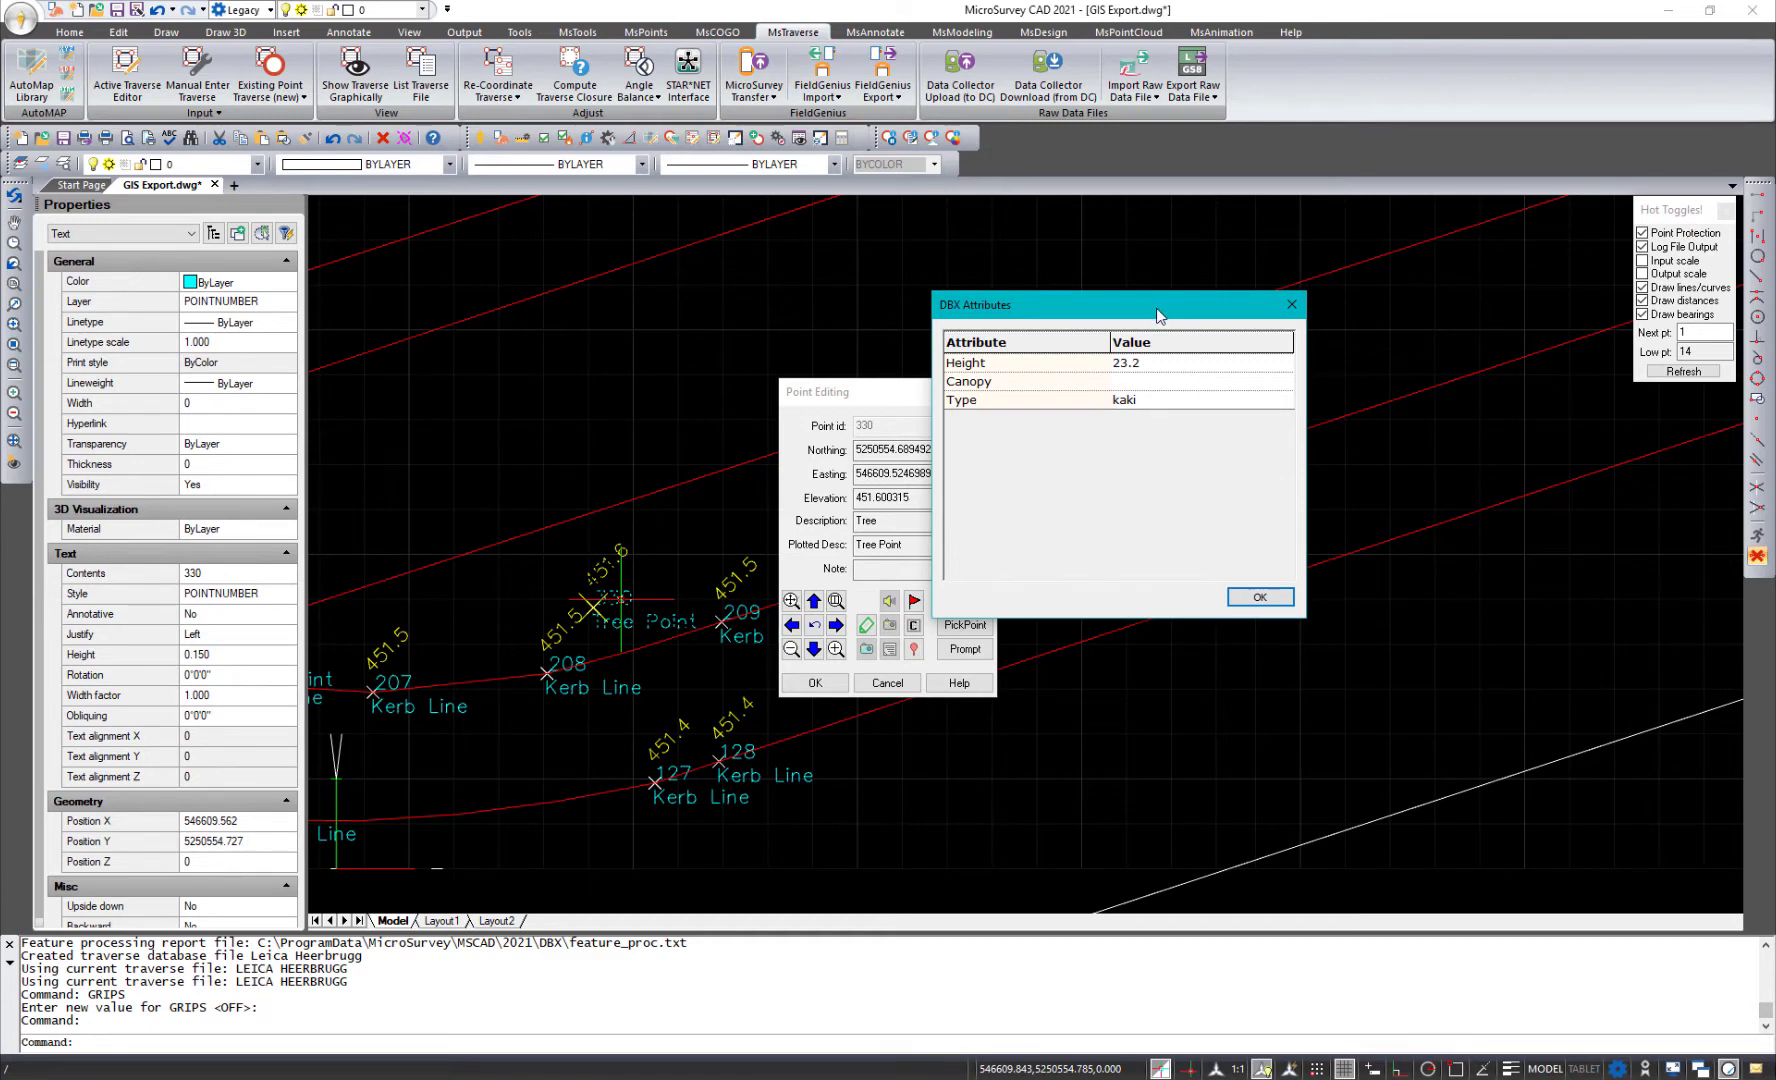
{"action": "left_click_drag", "start_coordinate": [1157, 316], "coordinate": [797, 297]}
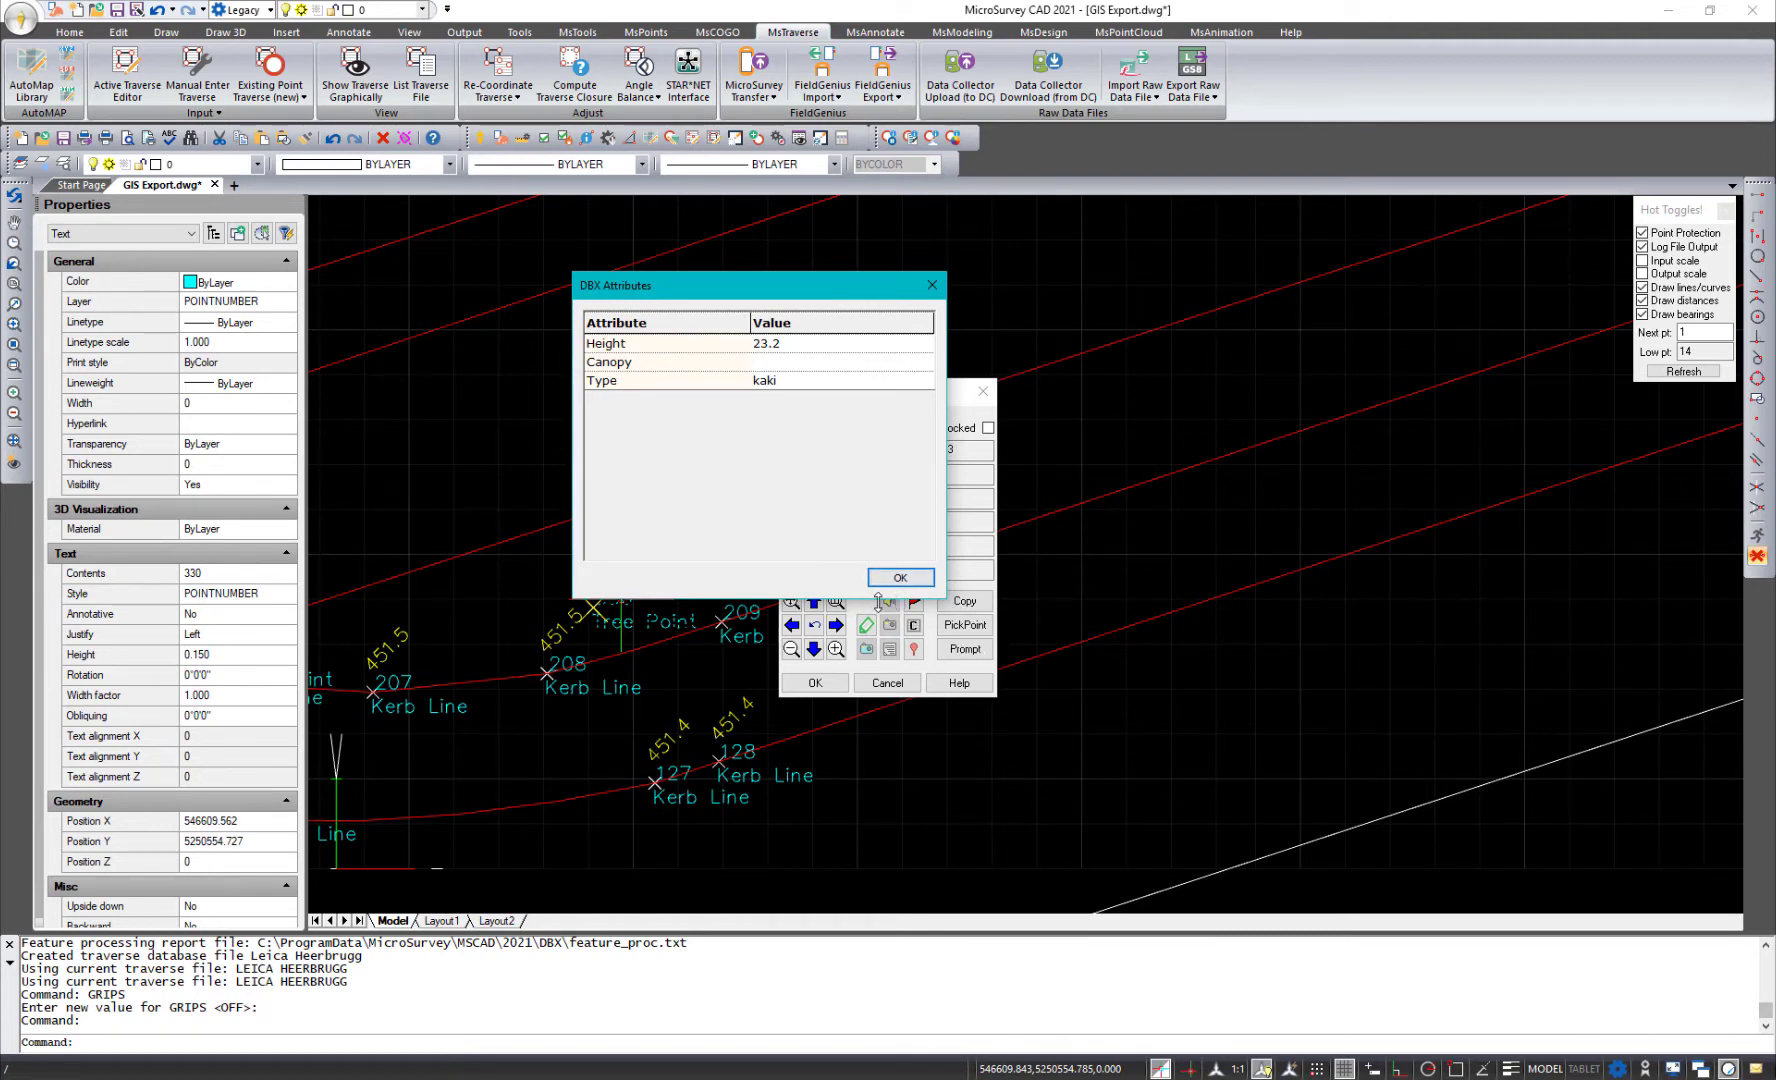
{"action": "left_click_drag", "start_coordinate": [944, 598], "coordinate": [760, 448]}
{"action": "left_click_drag", "start_coordinate": [680, 403], "coordinate": [640, 402]}
{"action": "left_click_drag", "start_coordinate": [758, 451], "coordinate": [977, 598]}
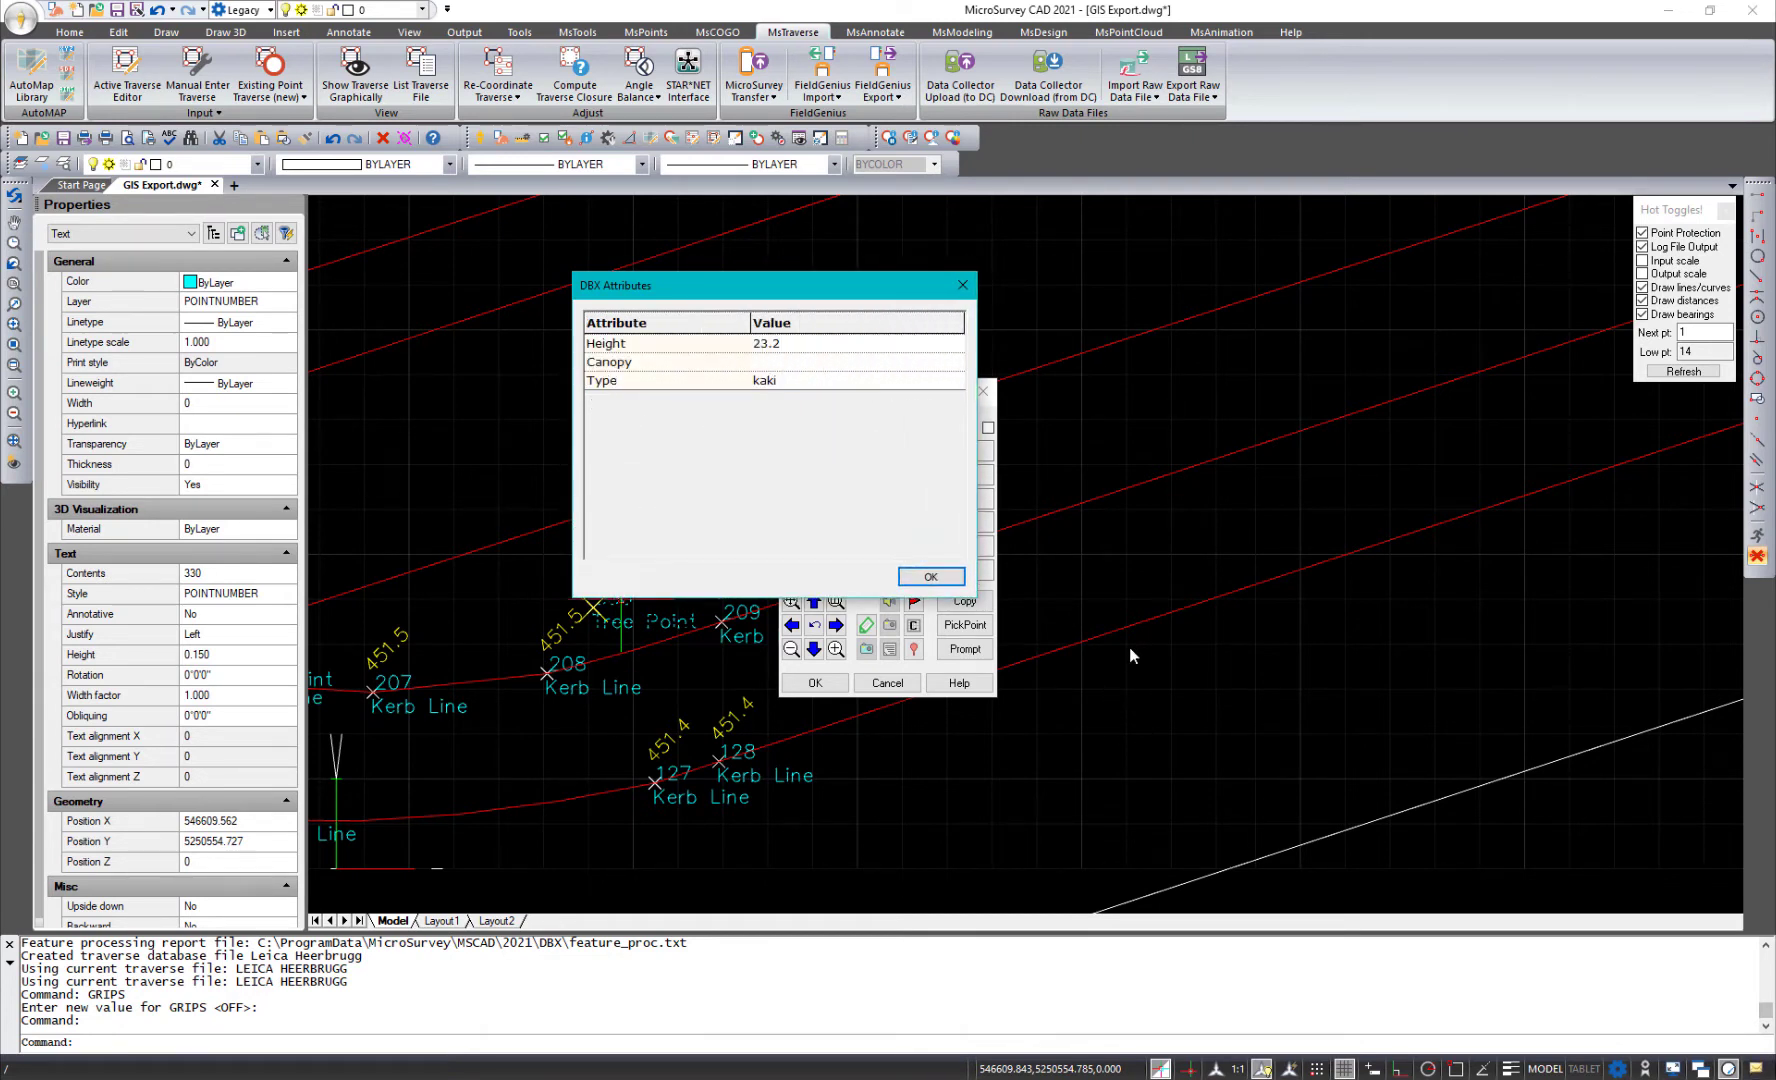
{"action": "left_click", "coordinate": [941, 579]}
{"action": "left_click", "coordinate": [815, 683]}
Zoom the survey view out slightly and bring up the MsTools GIS commands
{"action": "scroll", "coordinate": [800, 560], "scroll_direction": "down", "scroll_amount": 3}
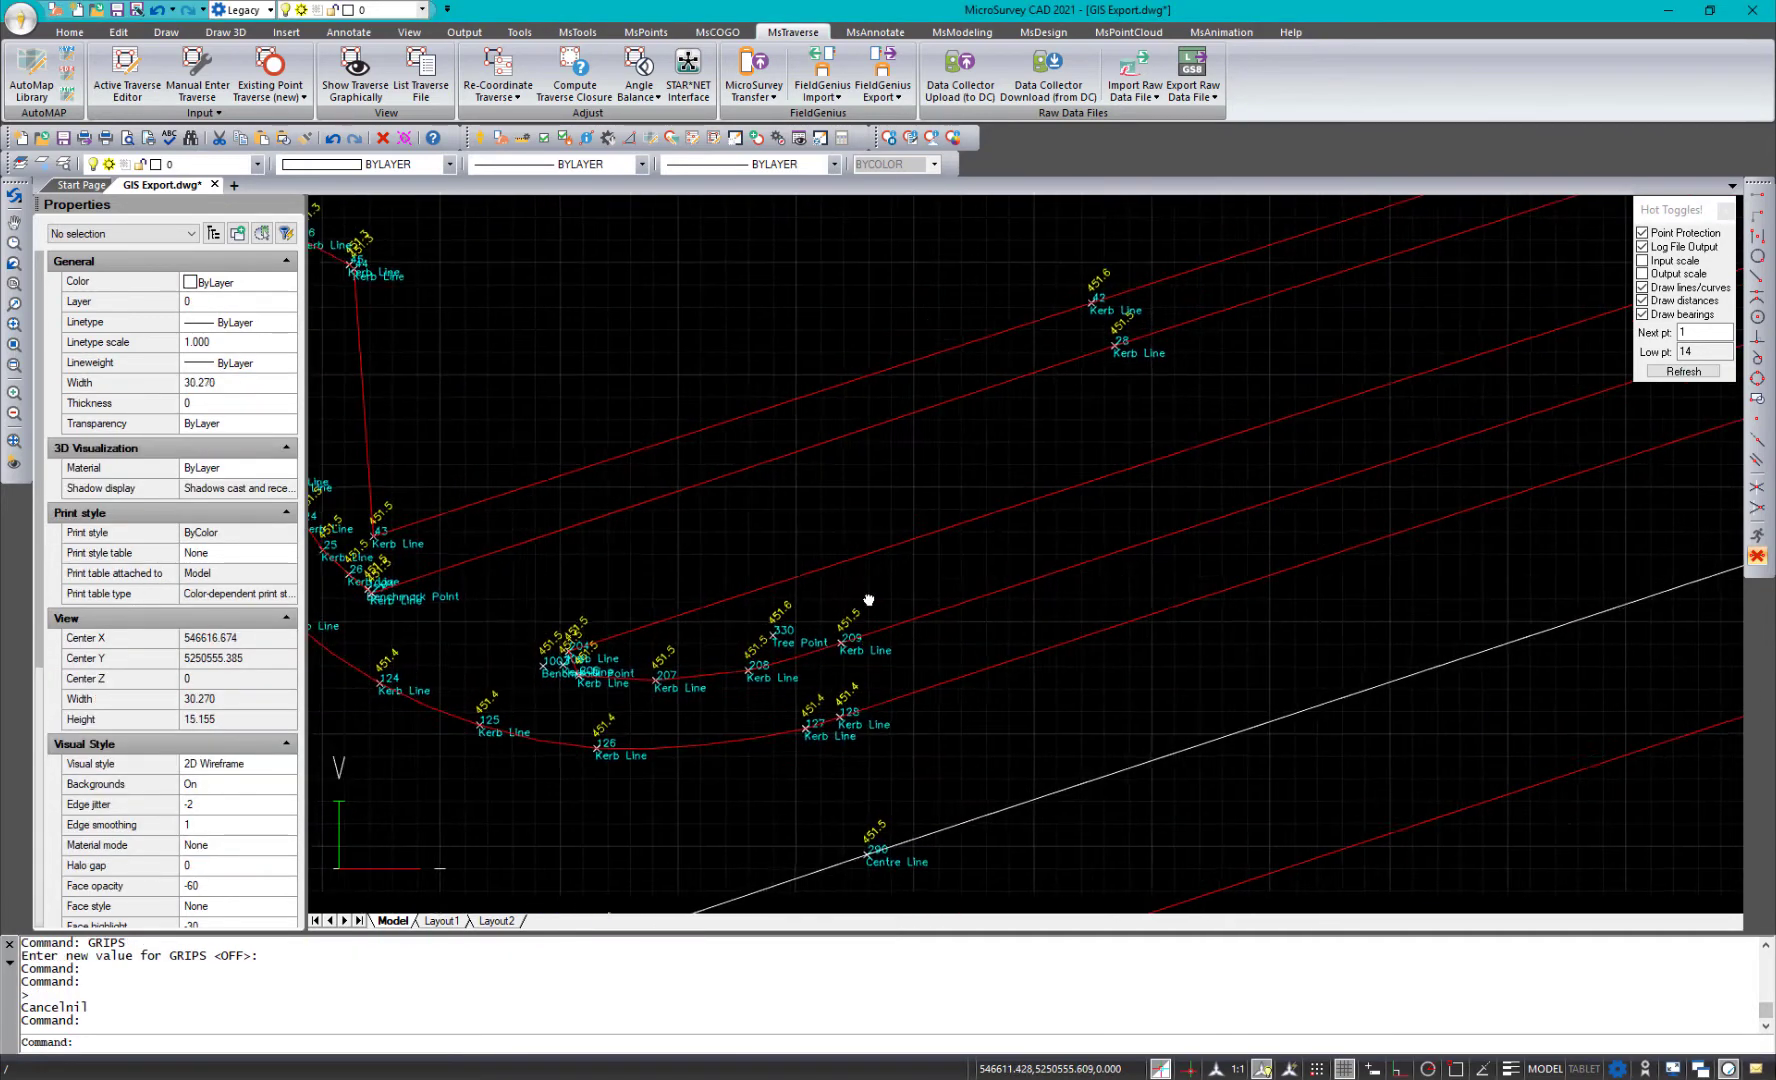
{"action": "middle_click_drag", "start_coordinate": [868, 600], "coordinate": [870, 600]}
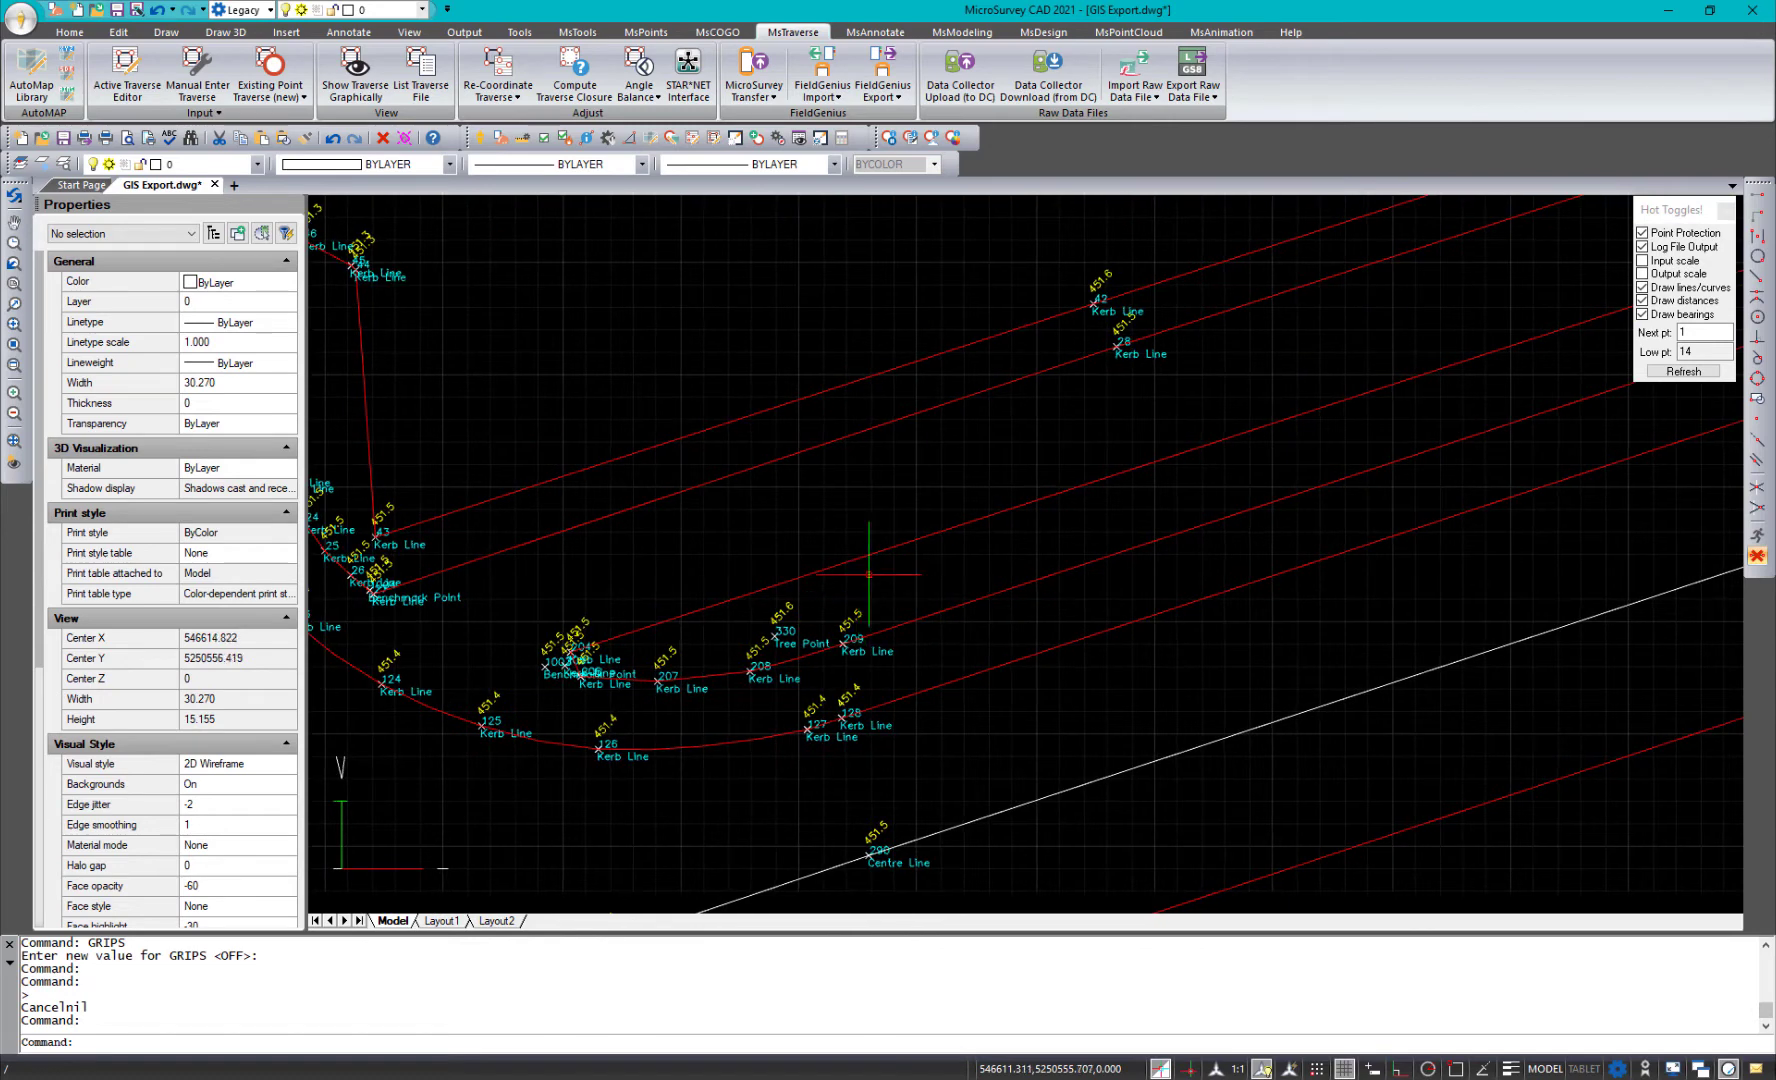
{"action": "left_click", "coordinate": [577, 32]}
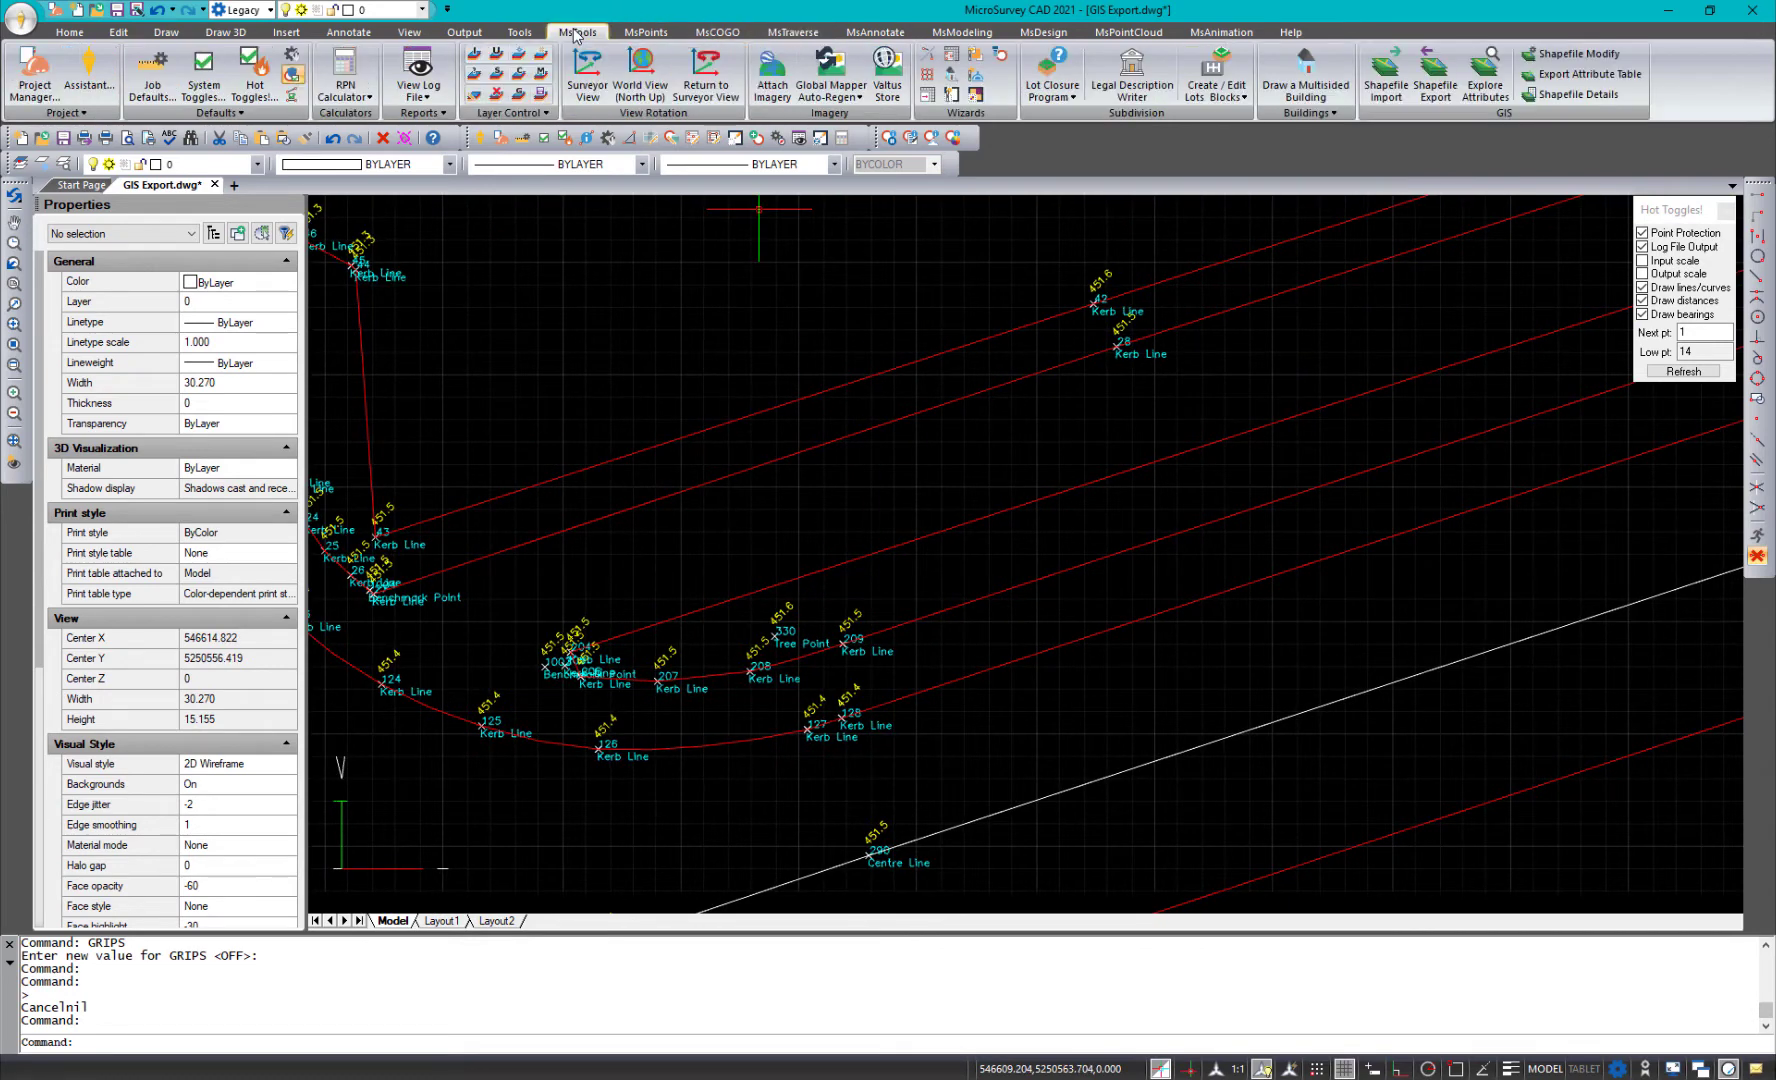
Start Export Attribute Table with all 1816 entities selected, reaching the CSV save dialog
{"action": "left_click", "coordinate": [1583, 75]}
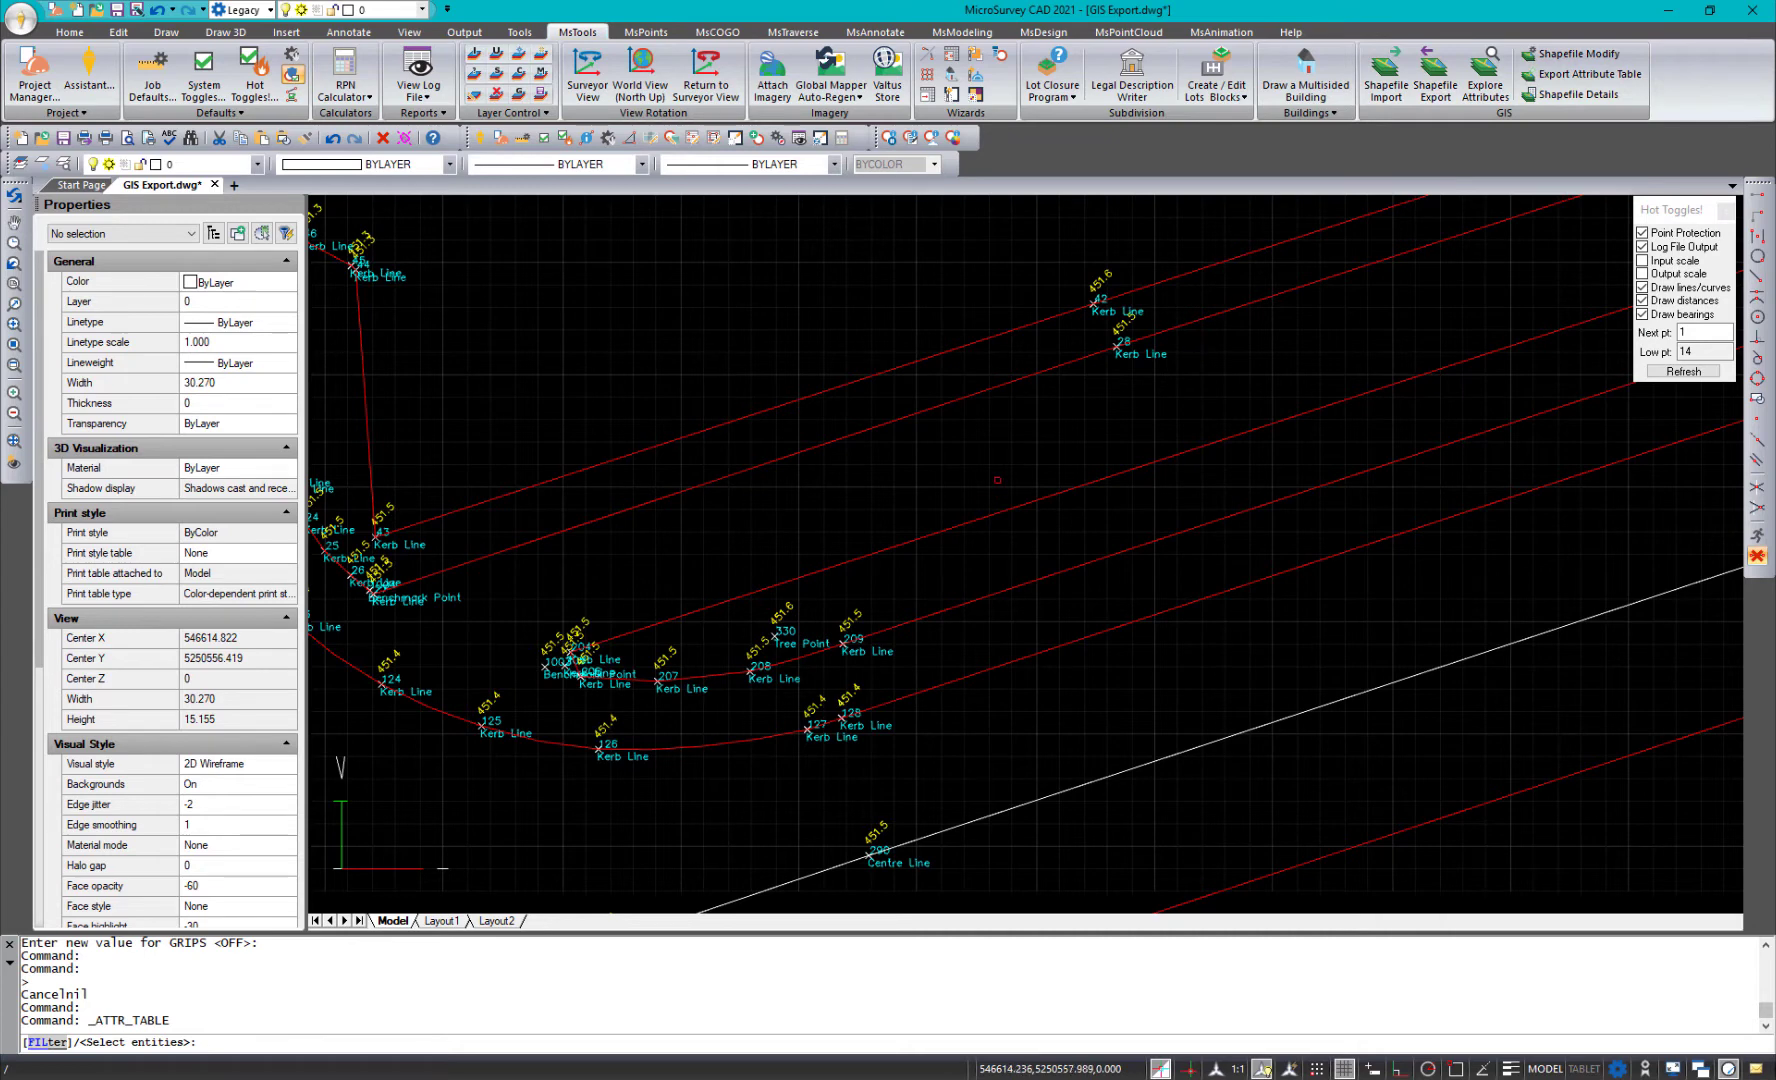
{"action": "scroll", "coordinate": [997, 480], "scroll_direction": "down", "scroll_amount": 2}
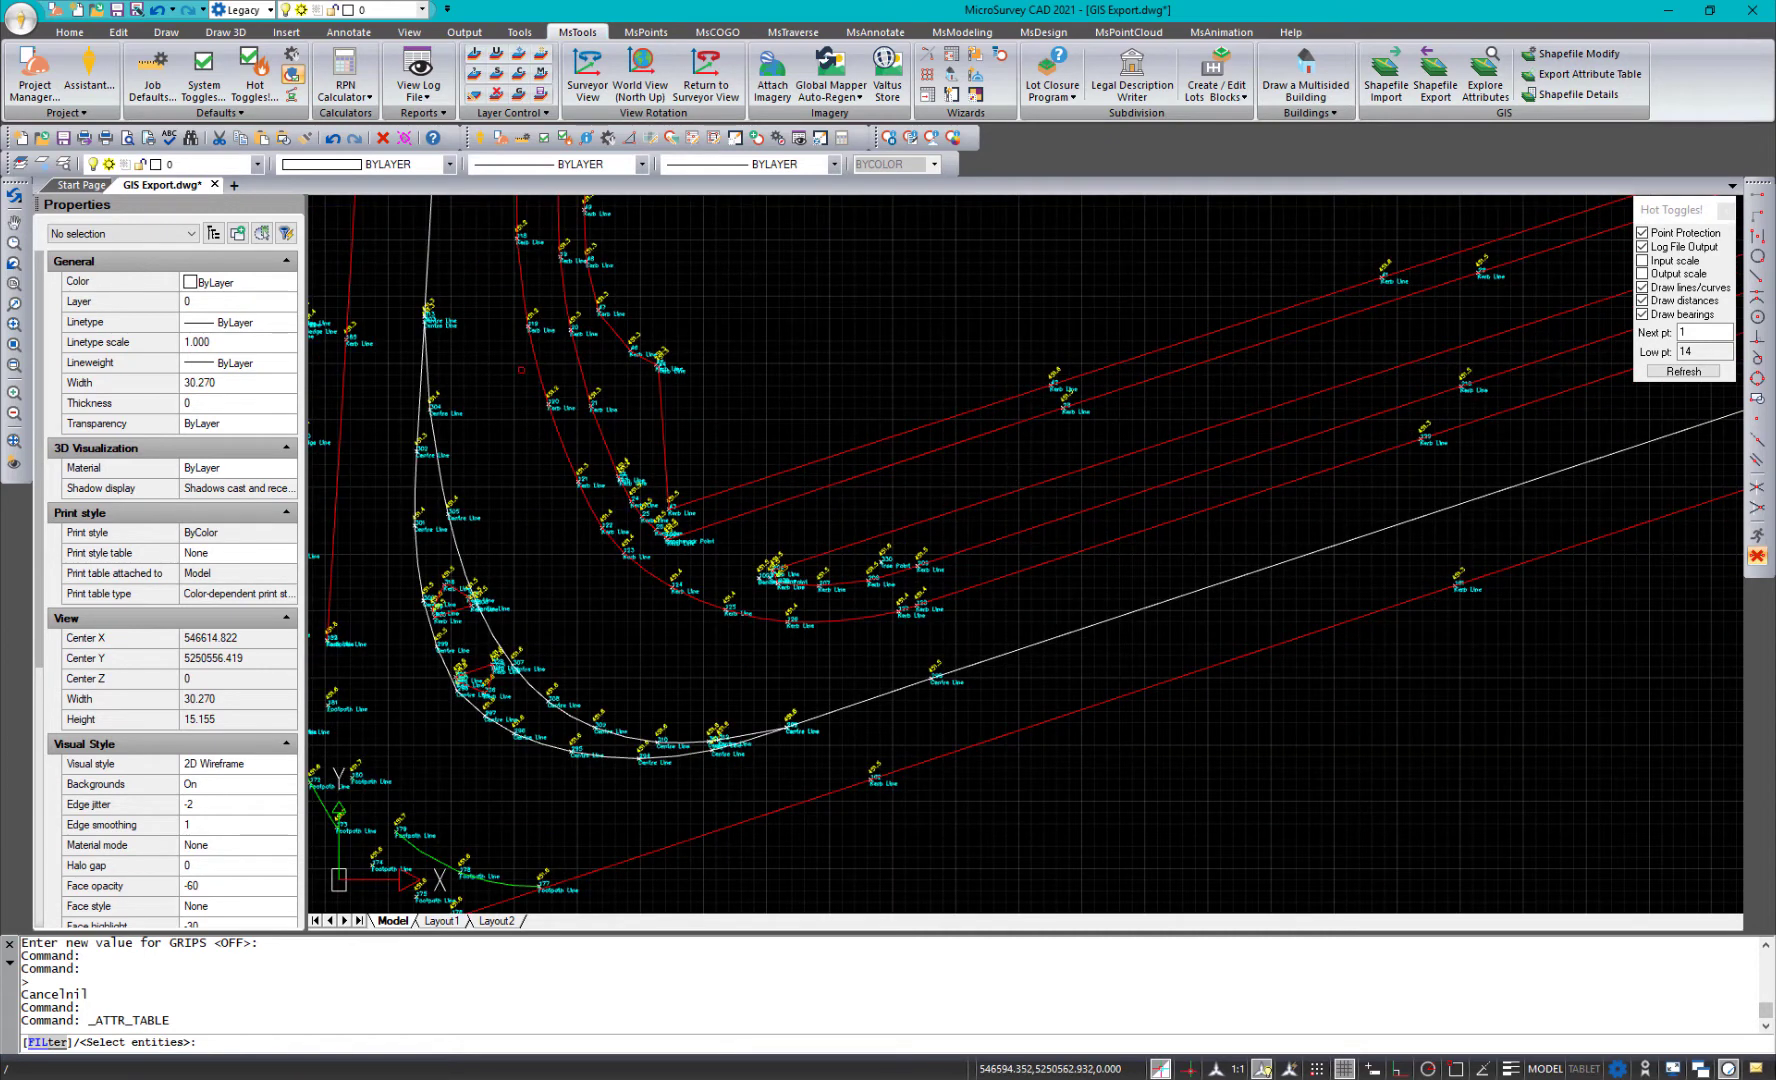
{"action": "key", "text": "Return"}
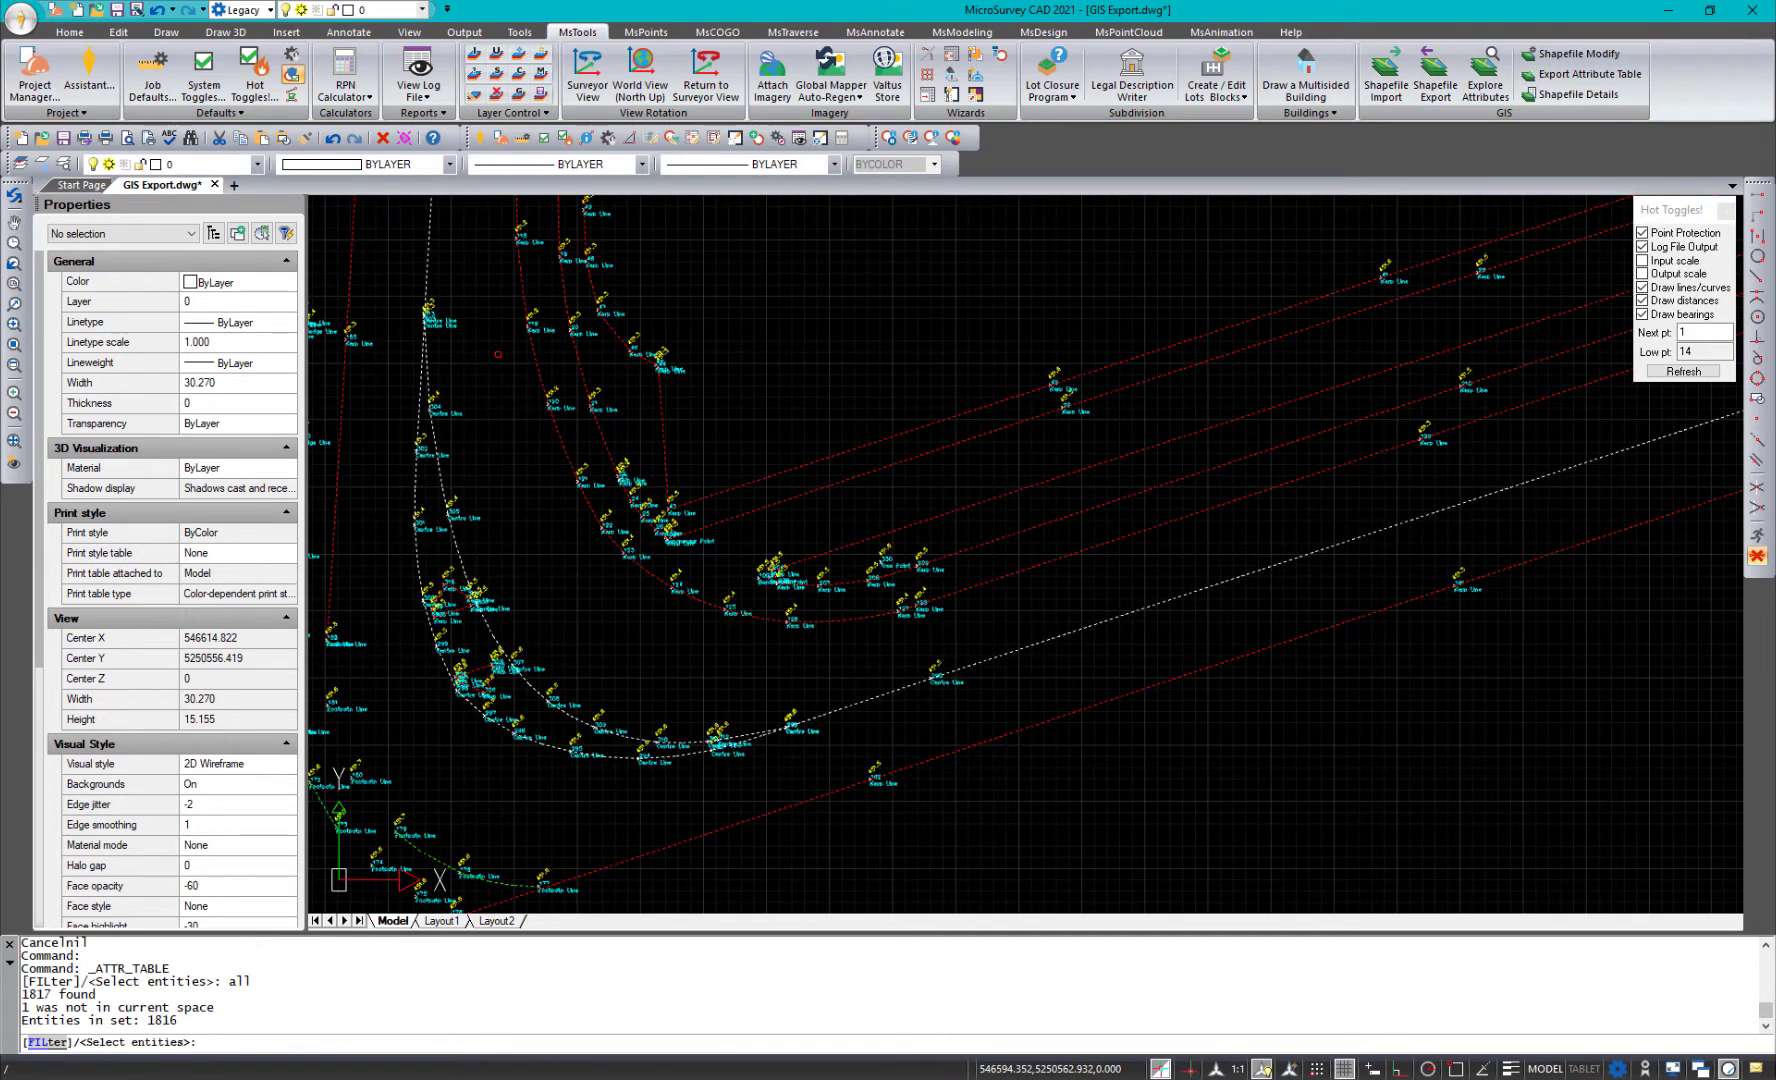
{"action": "key", "text": "Return"}
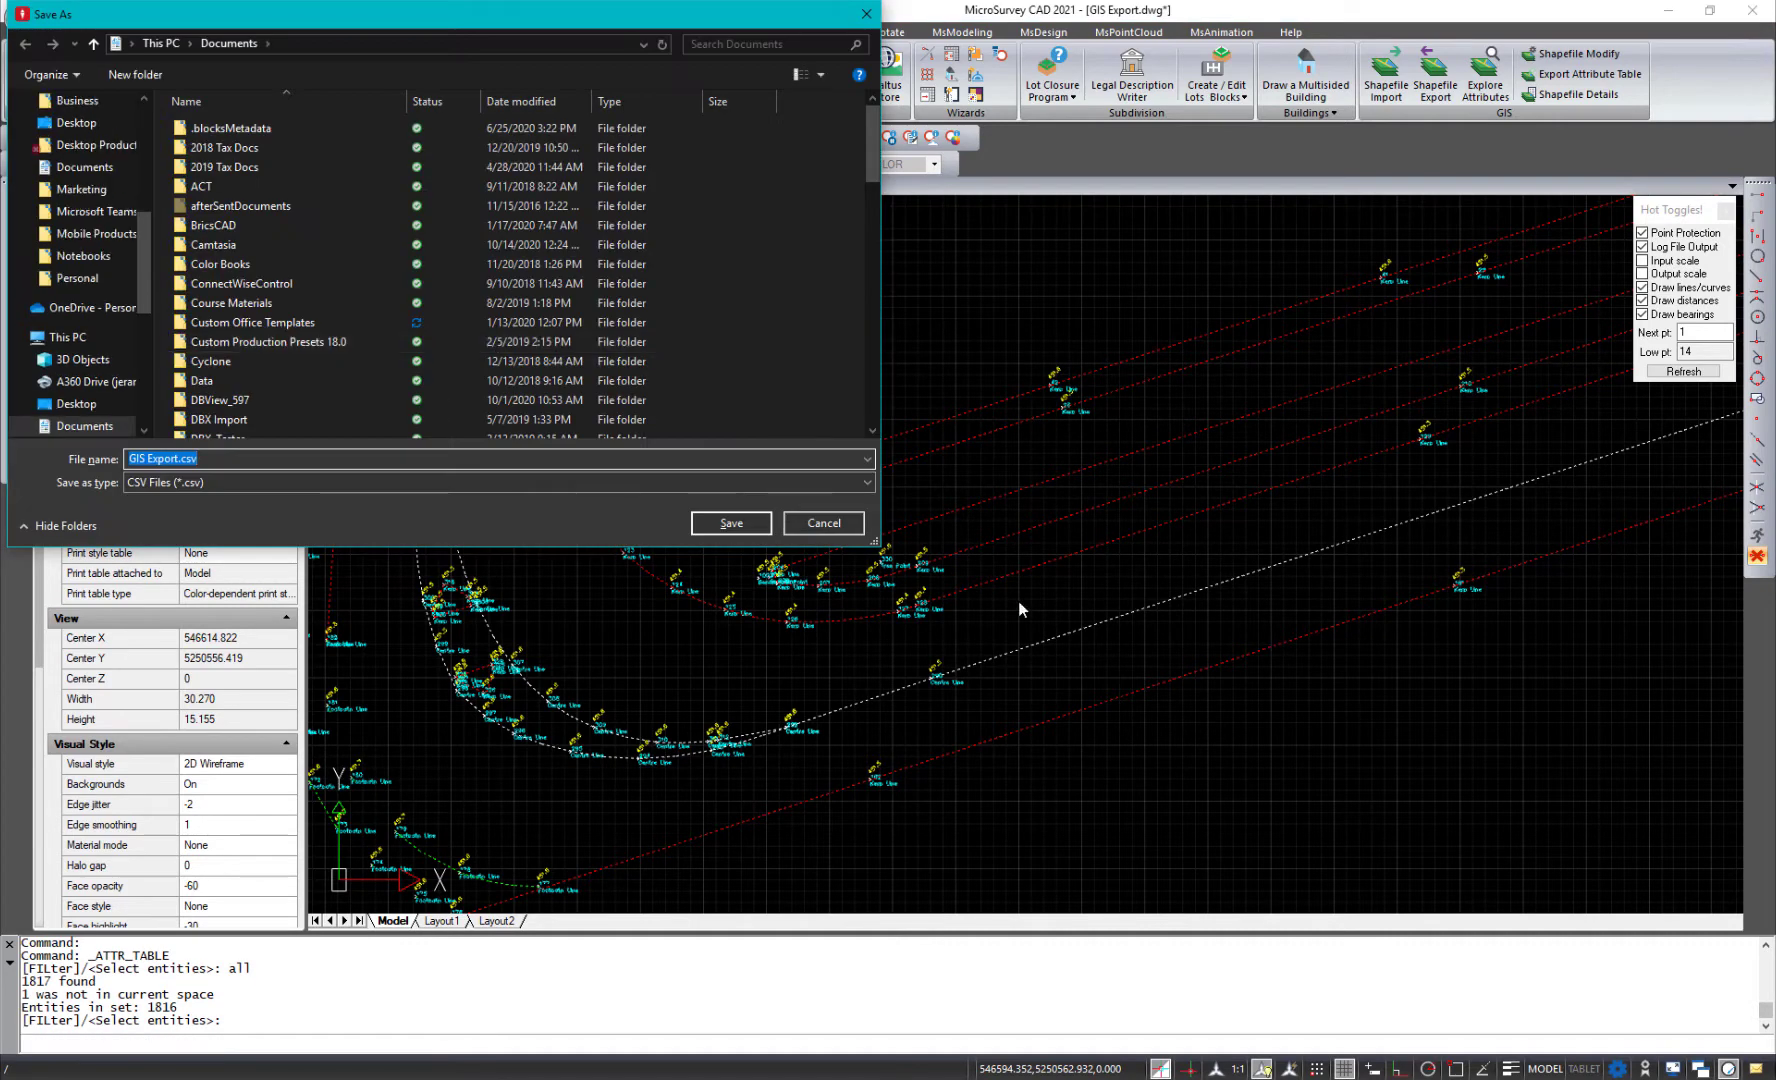
Add 'Test' to the CSV file name and save the attribute table
{"action": "left_click", "coordinate": [179, 458]}
{"action": "type", "text": "Test"}
{"action": "key", "text": "Return"}
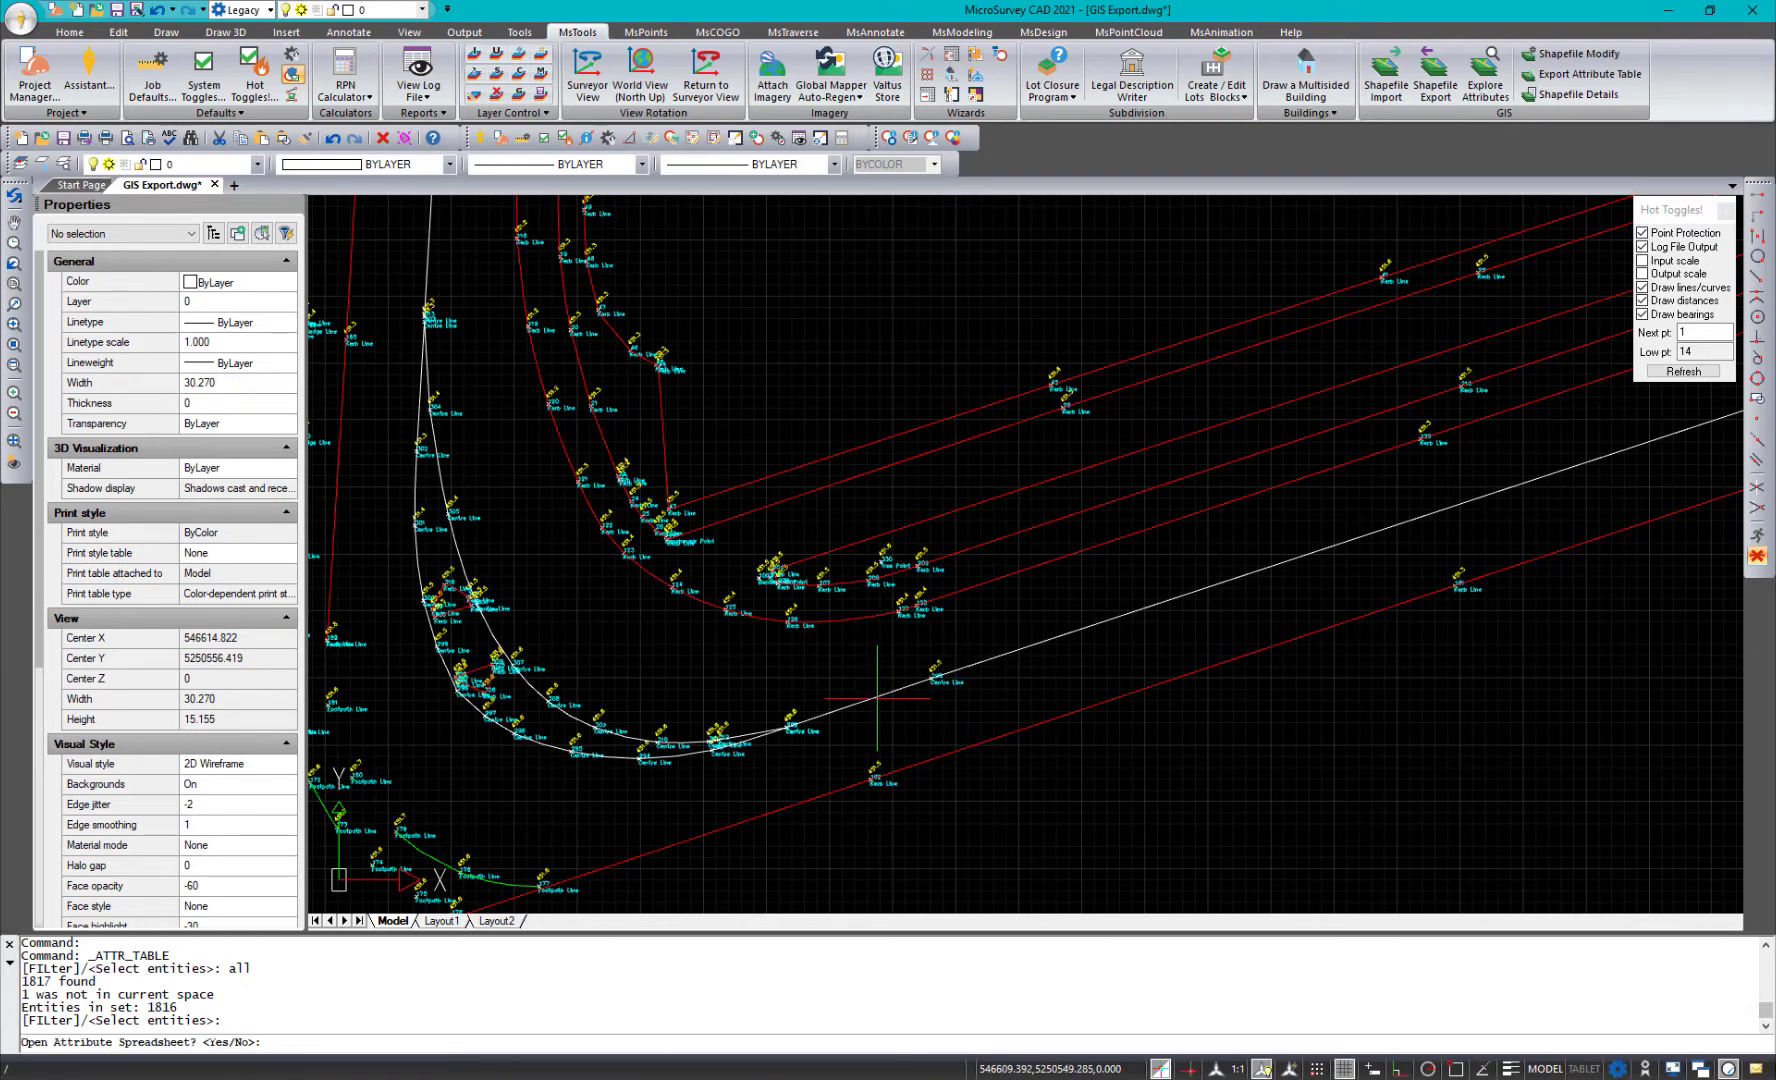
Open the attribute spreadsheet in Excel, freeze the top row, then unfreeze panes
{"action": "type", "text": "y"}
{"action": "key", "text": "Return"}
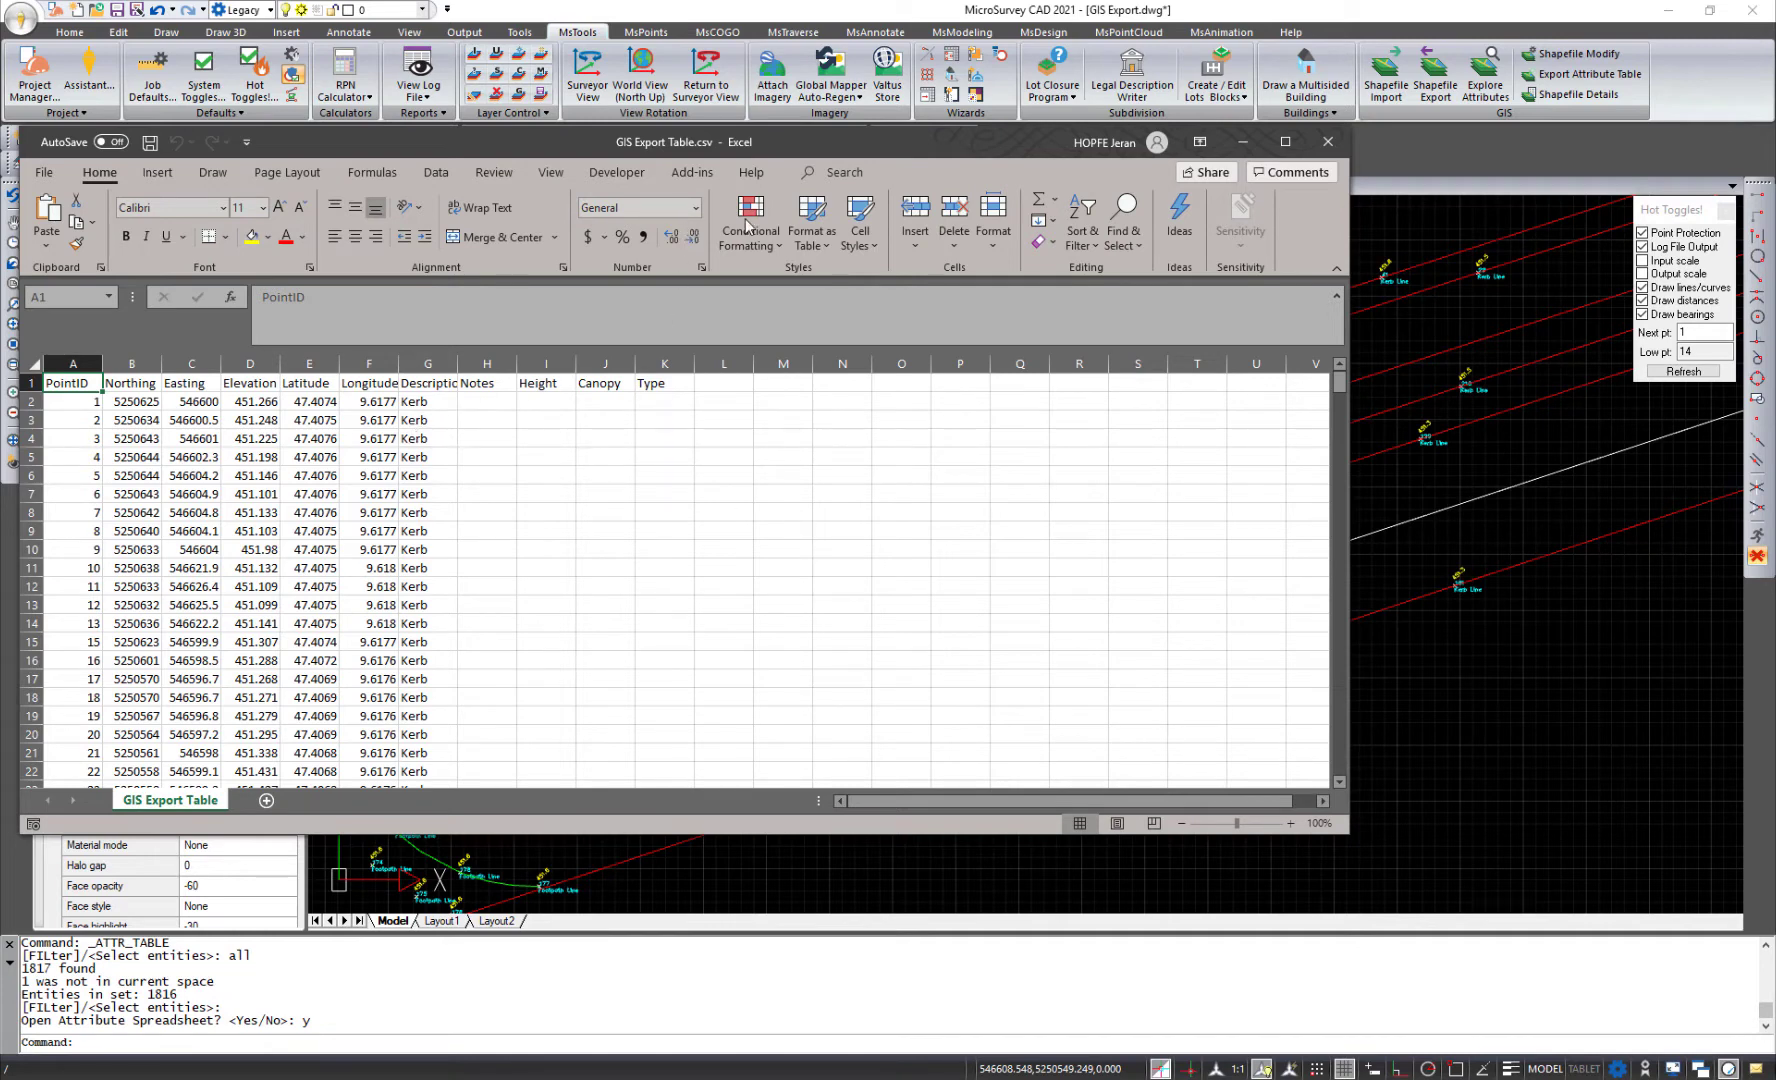
{"action": "left_click", "coordinate": [550, 174]}
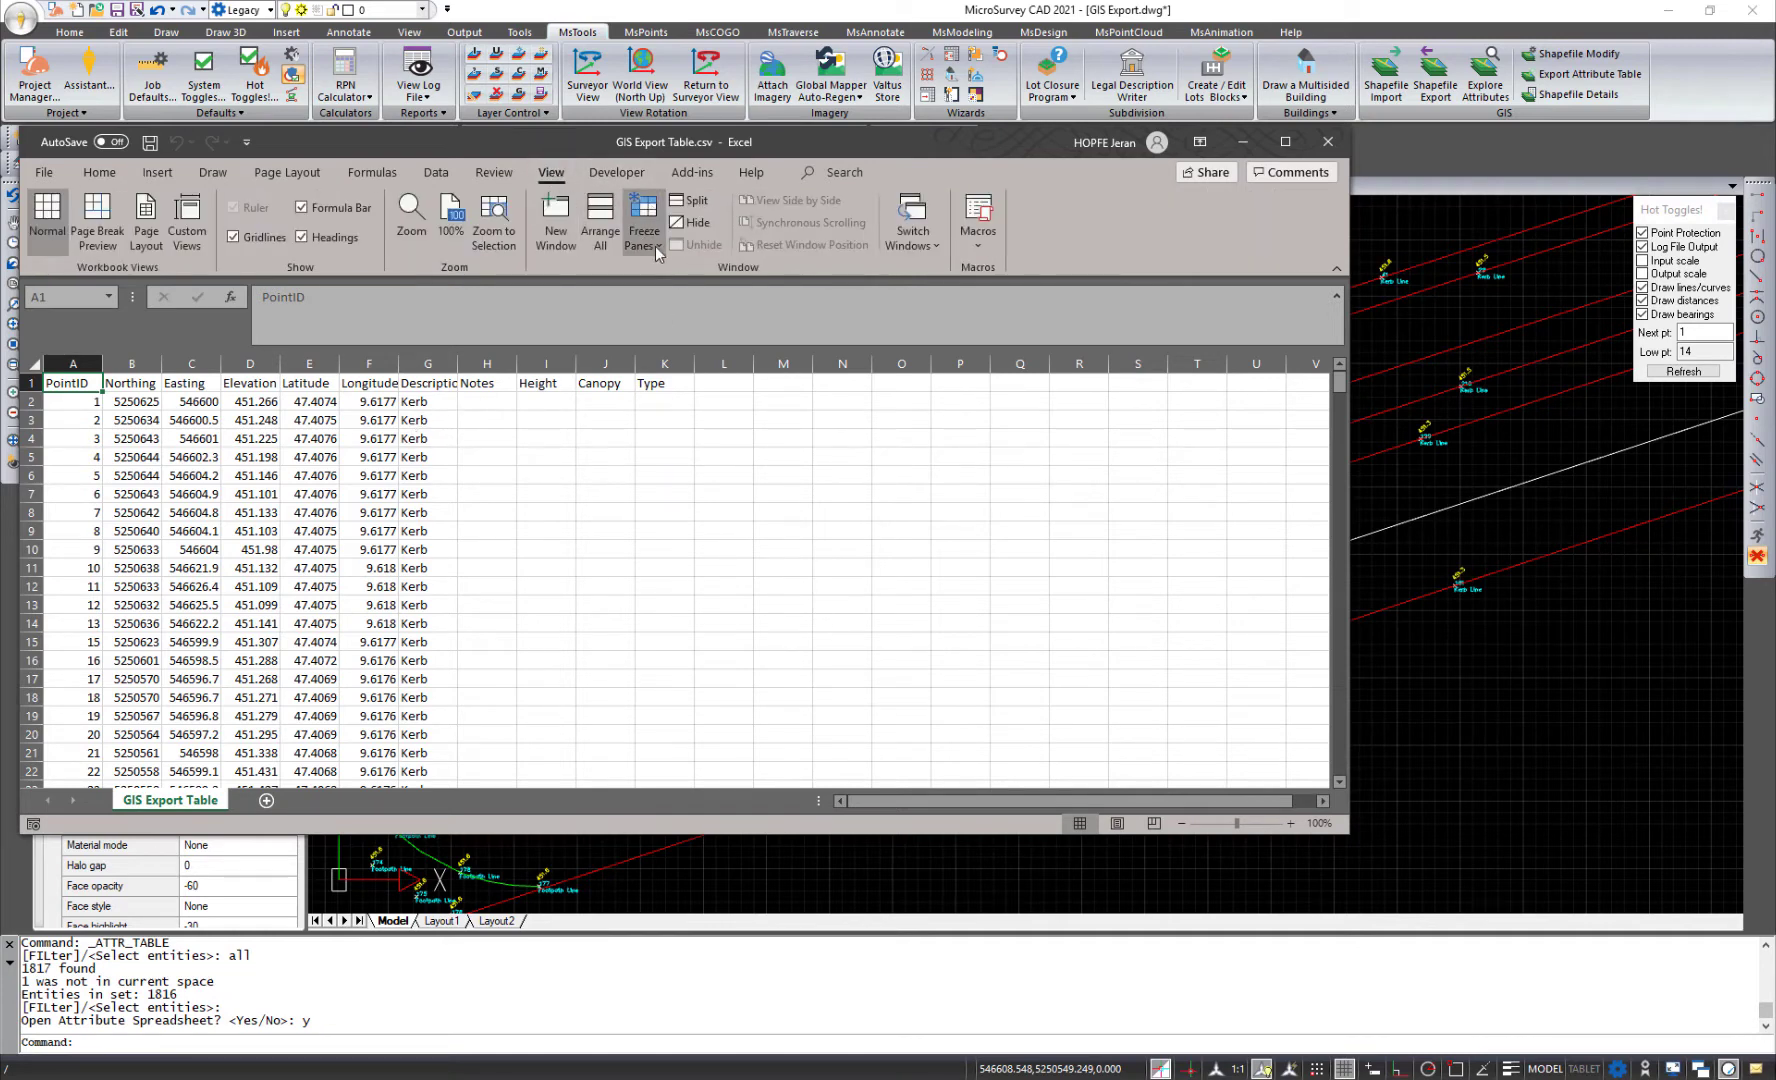
{"action": "left_click", "coordinate": [640, 240]}
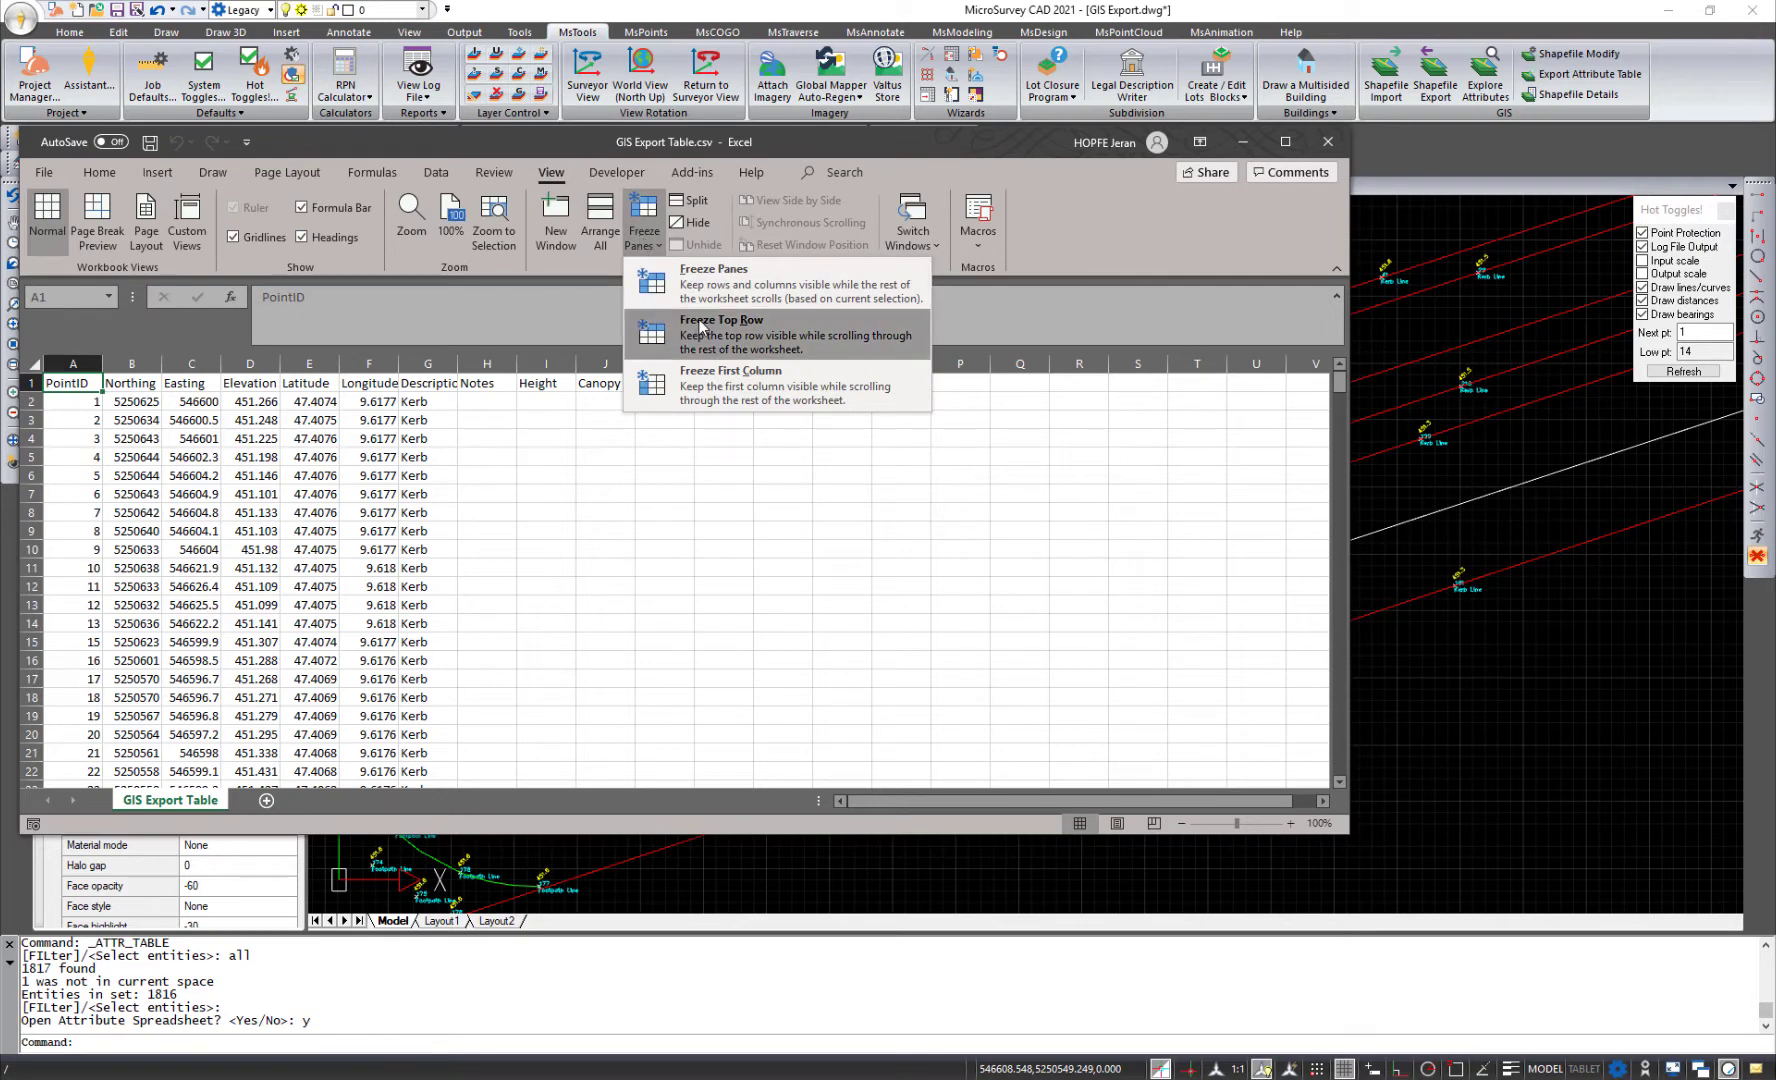
{"action": "left_click", "coordinate": [701, 331]}
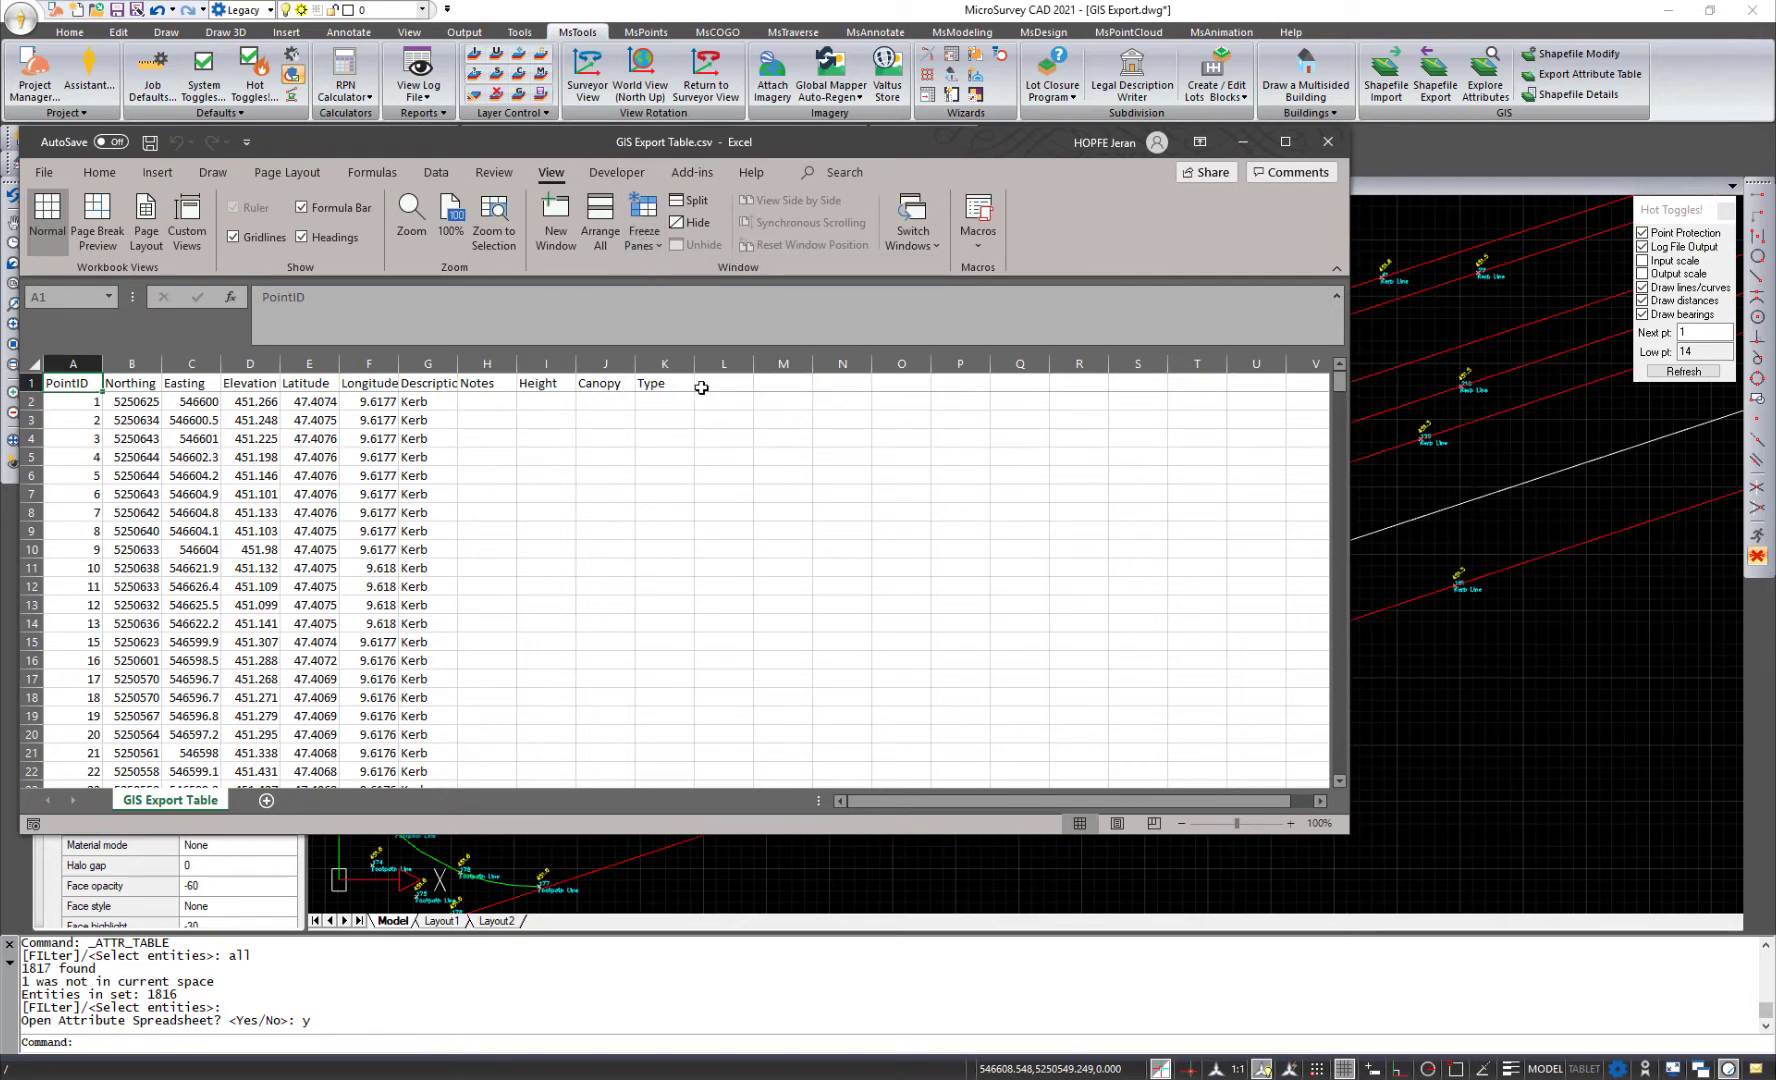
{"action": "left_click", "coordinate": [644, 232]}
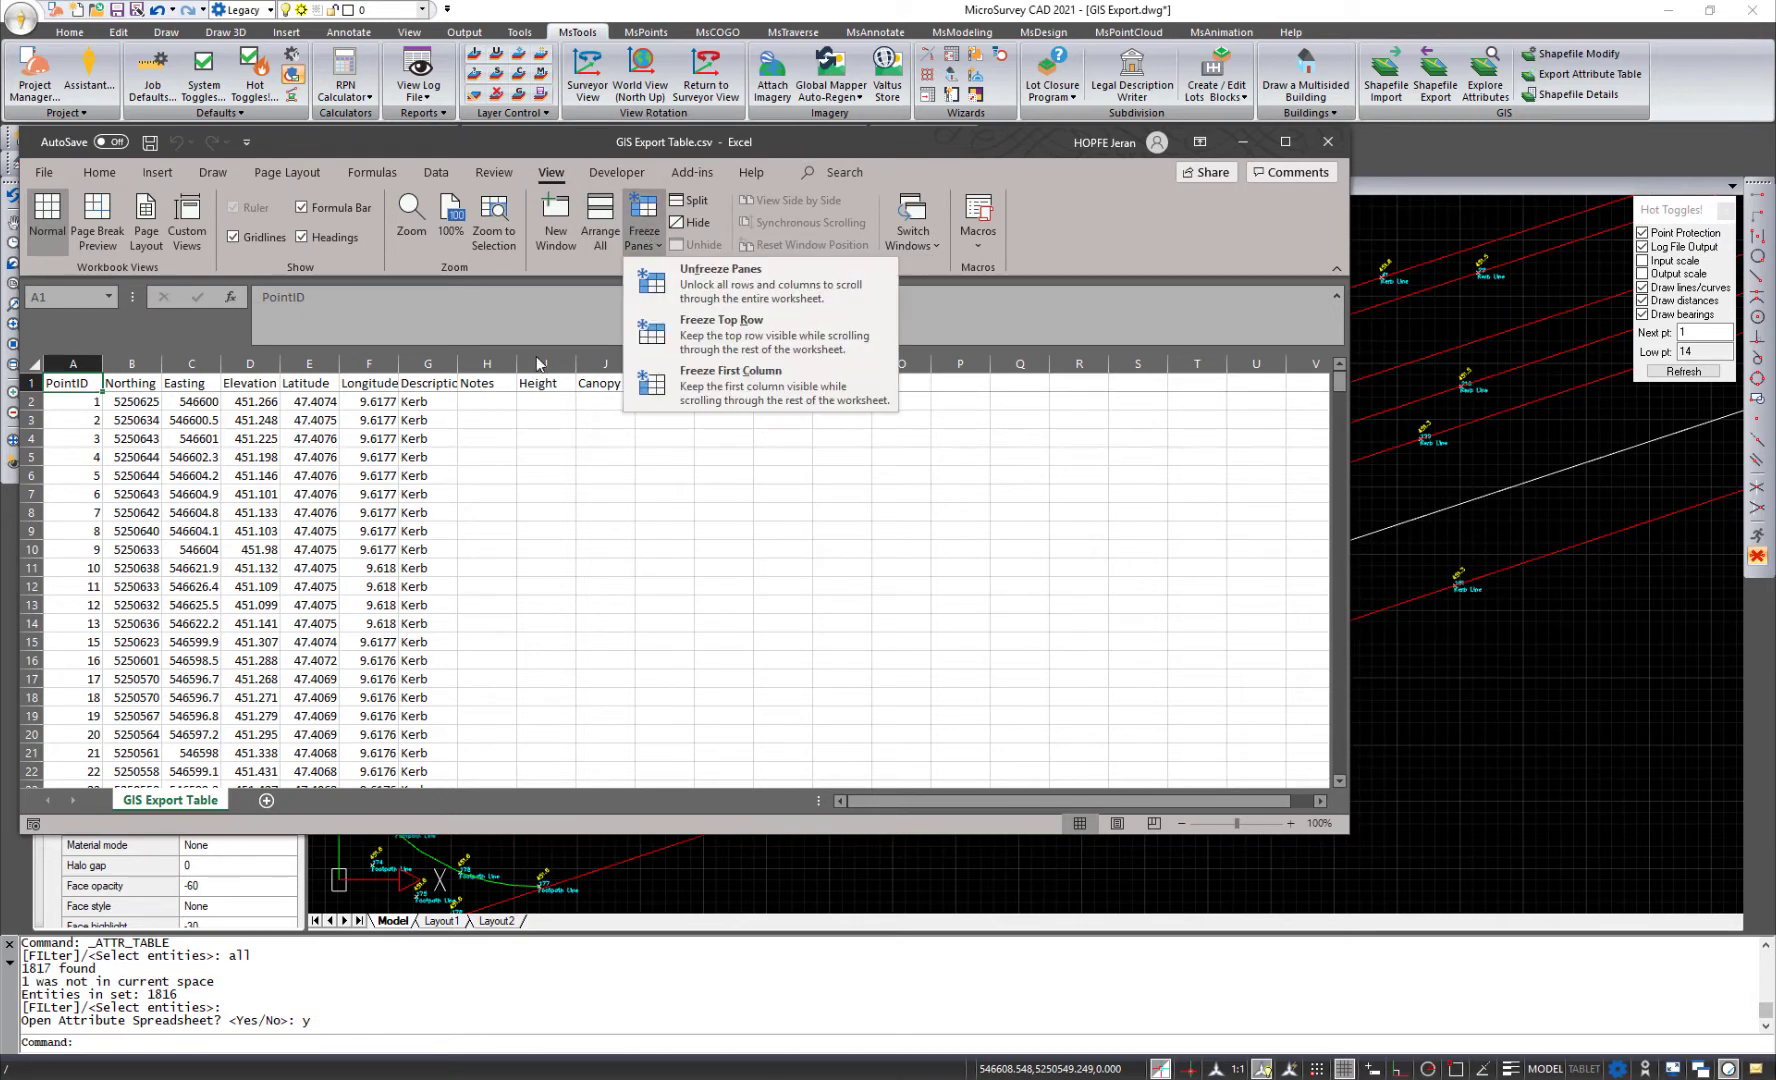
{"action": "left_click", "coordinate": [700, 278]}
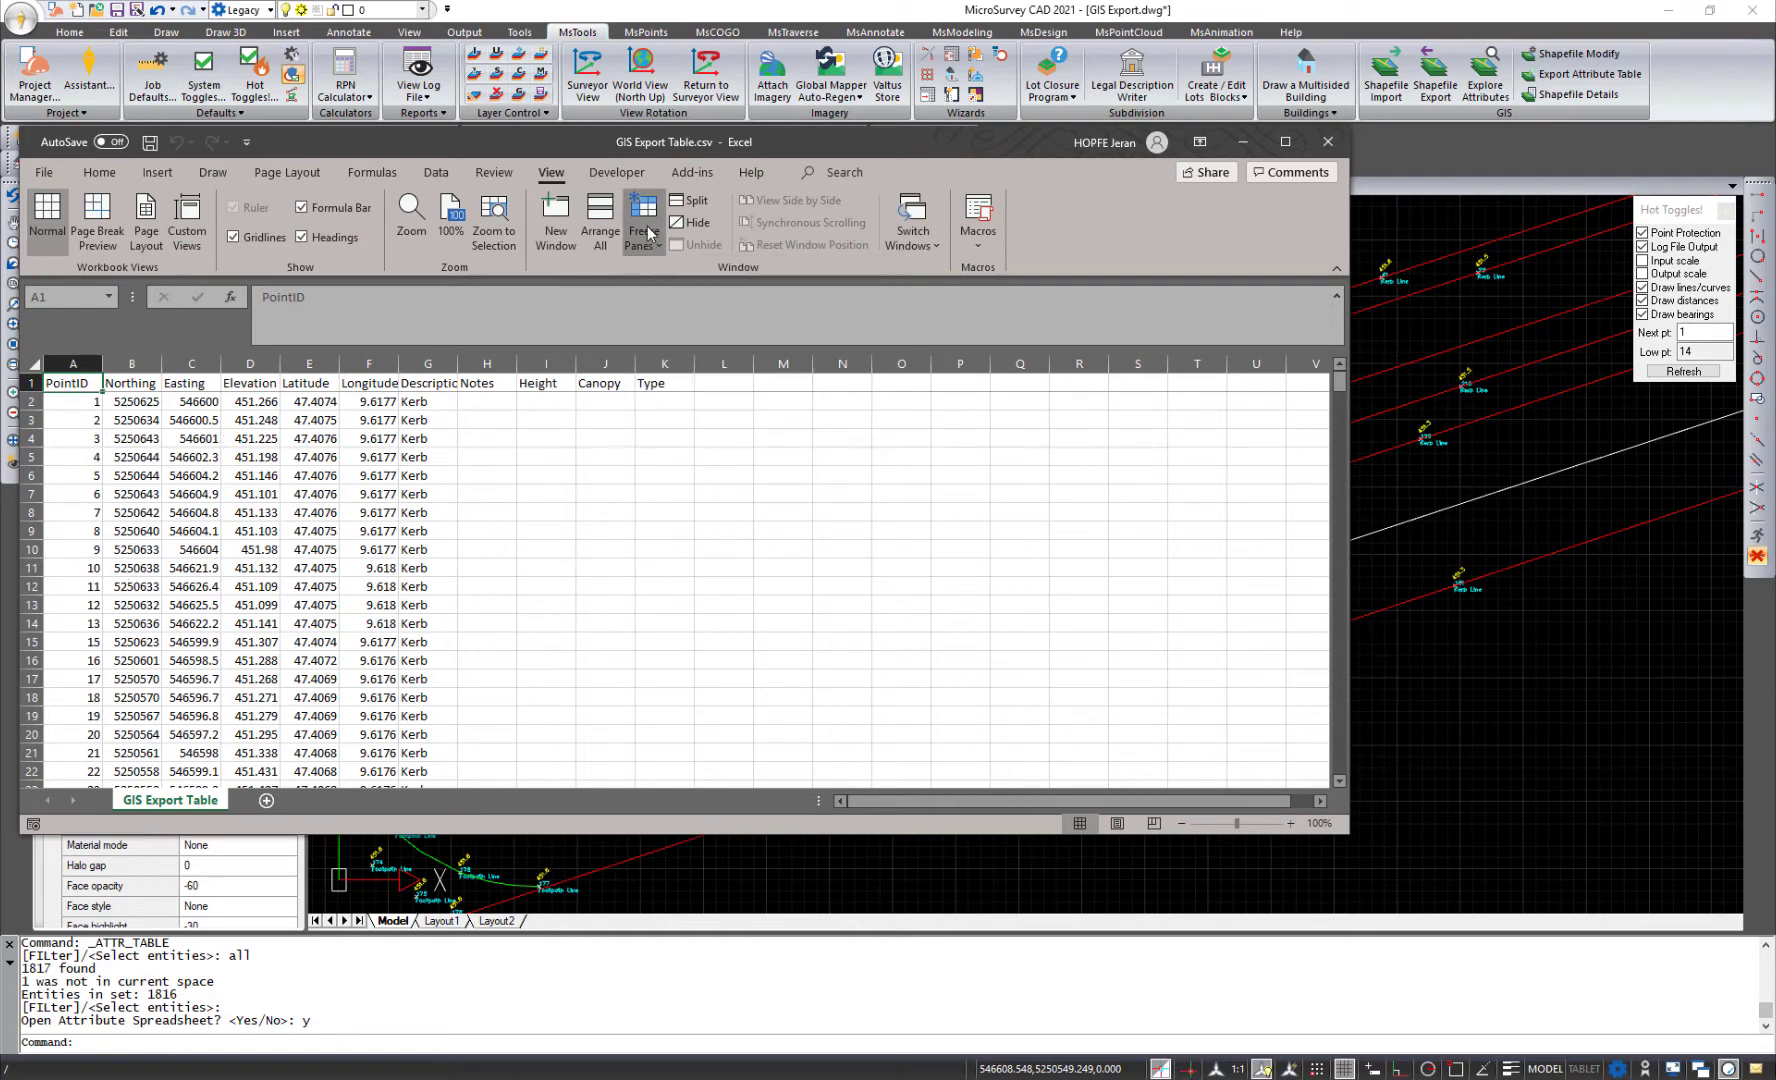
Scroll through the Height, Canopy and Type attribute rows, then close Excel
{"action": "scroll", "coordinate": [565, 596], "scroll_direction": "down", "scroll_amount": 7}
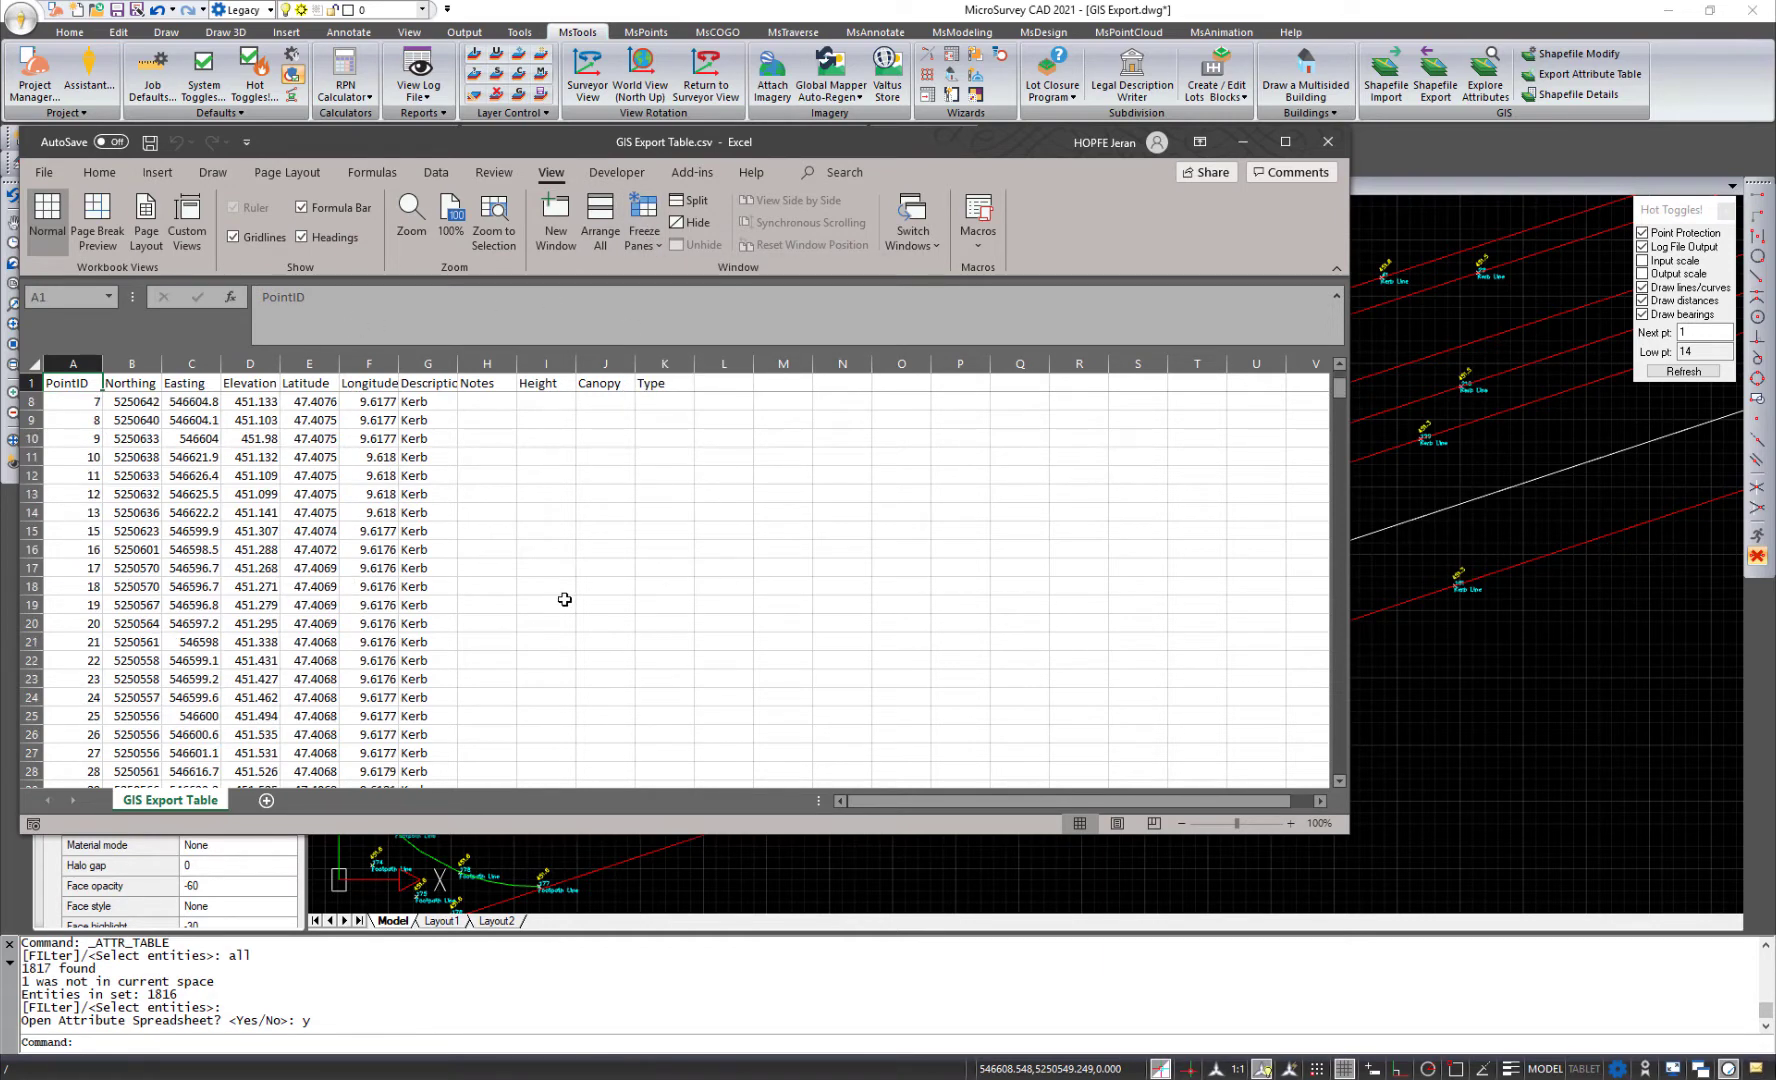
{"action": "scroll", "coordinate": [565, 597], "scroll_direction": "down", "scroll_amount": 18}
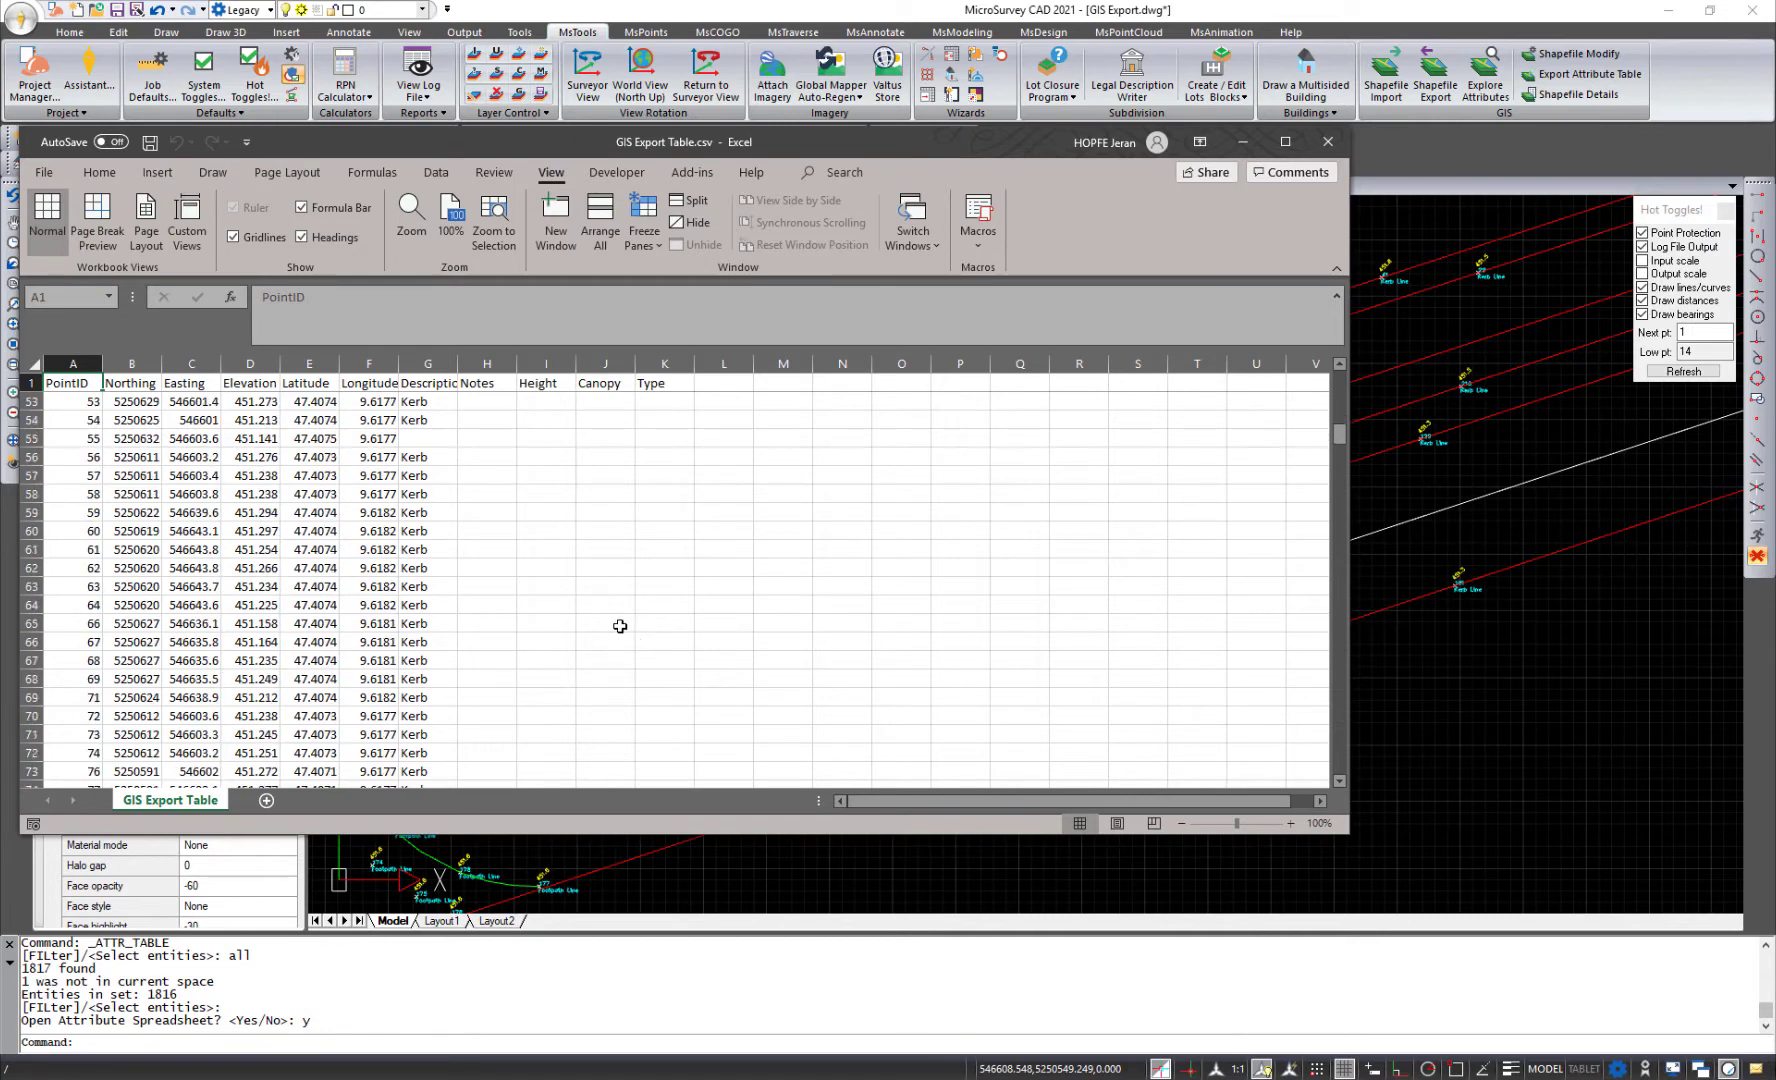
{"action": "scroll", "coordinate": [576, 583], "scroll_direction": "down", "scroll_amount": 20}
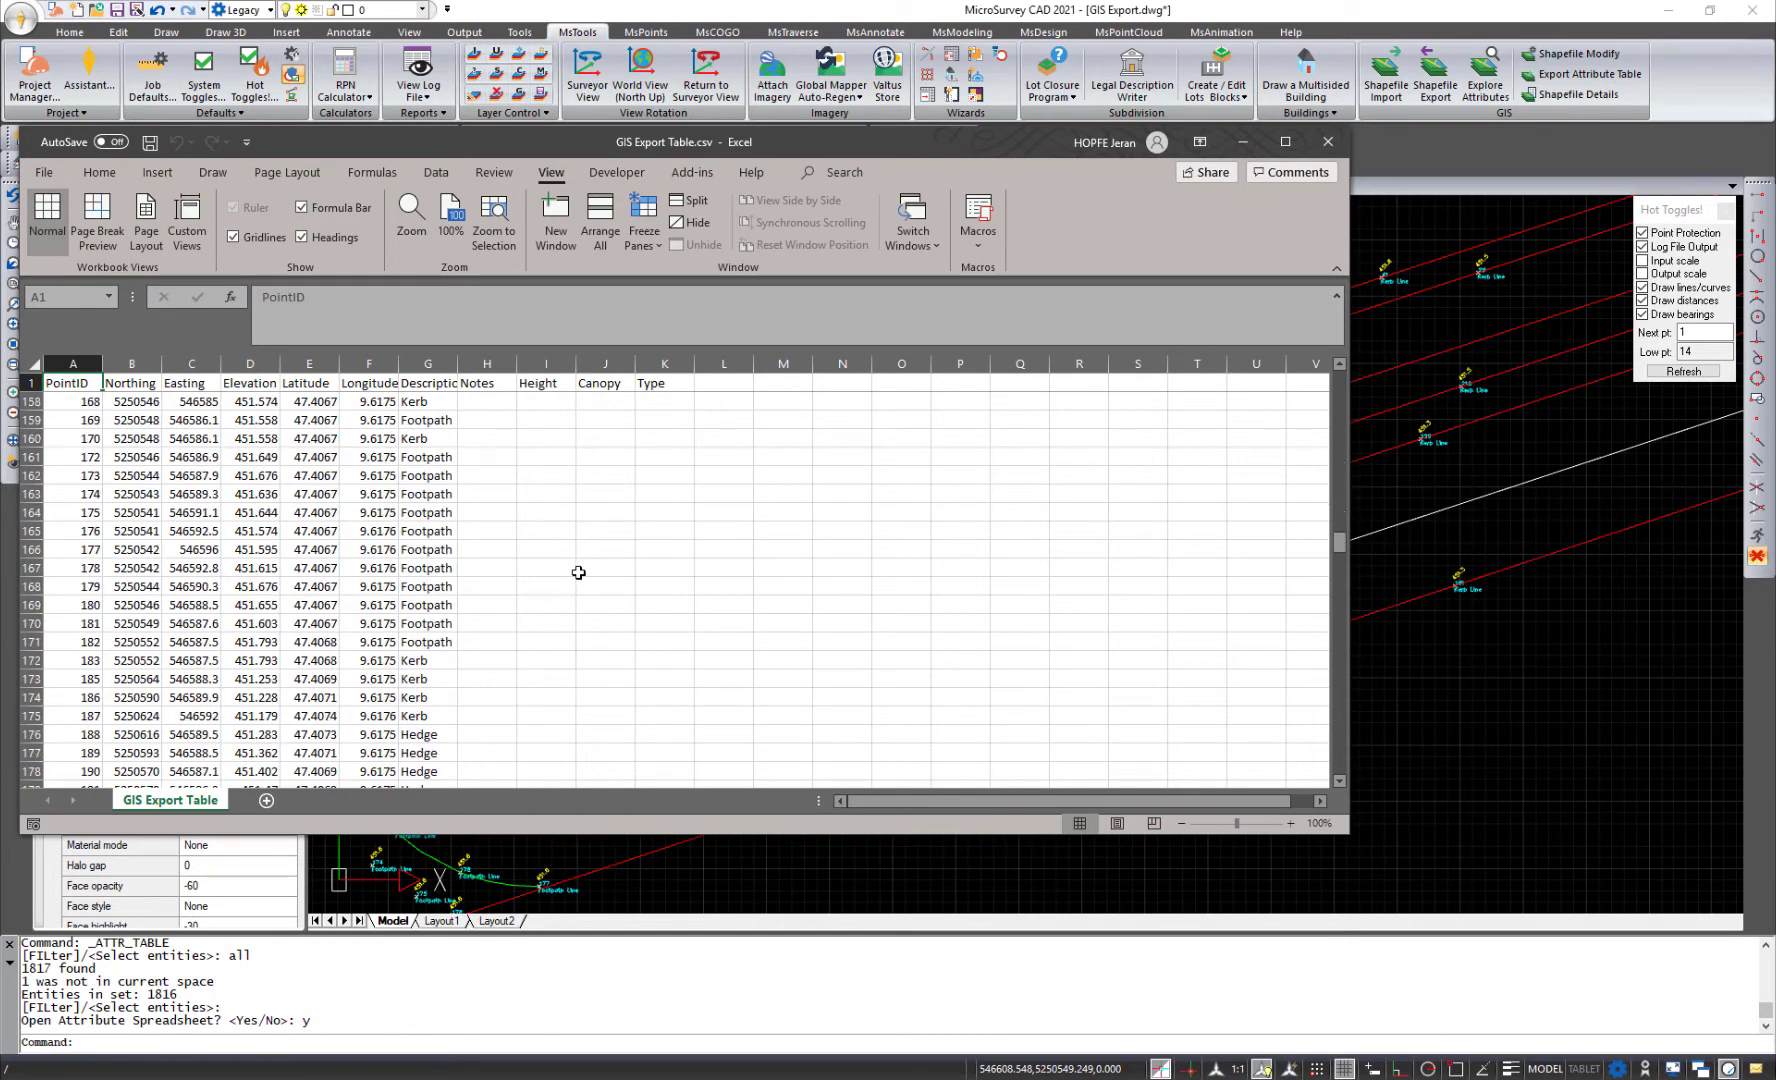
{"action": "scroll", "coordinate": [578, 572], "scroll_direction": "down", "scroll_amount": 15}
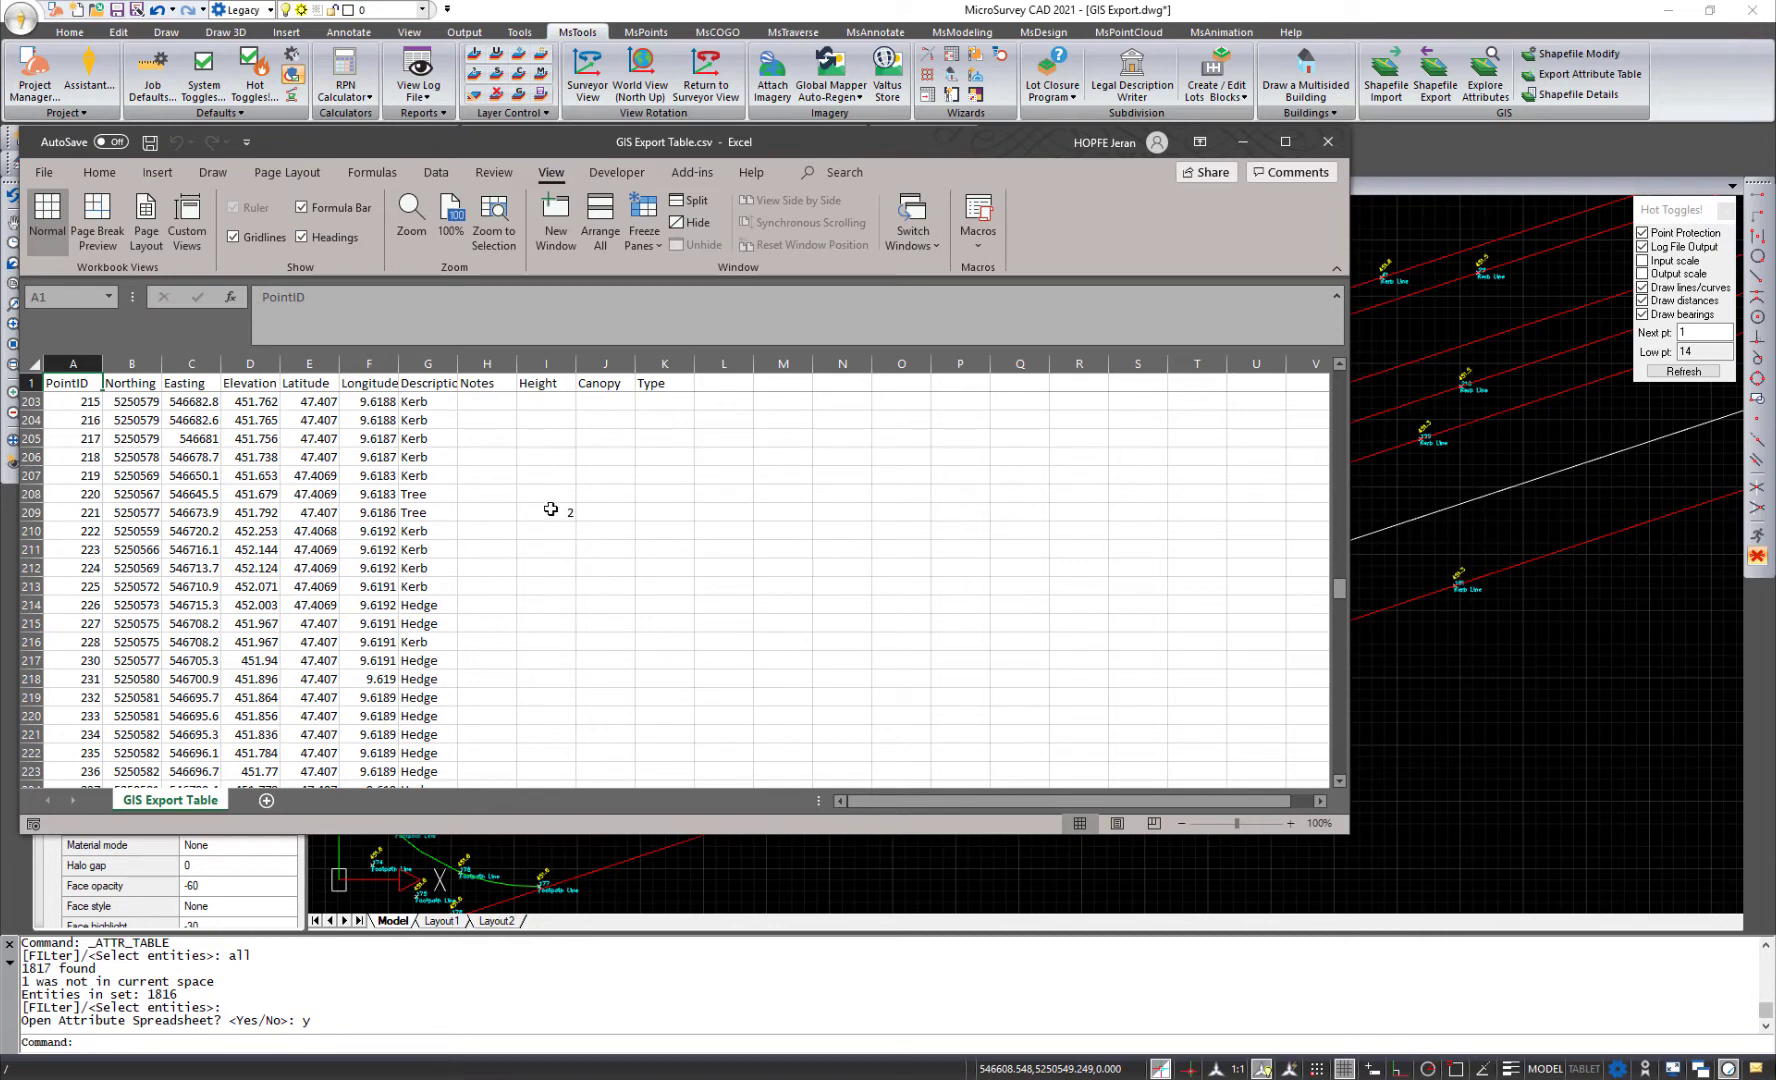
{"action": "scroll", "coordinate": [596, 620], "scroll_direction": "down", "scroll_amount": 5}
{"action": "scroll", "coordinate": [596, 620], "scroll_direction": "down", "scroll_amount": 20}
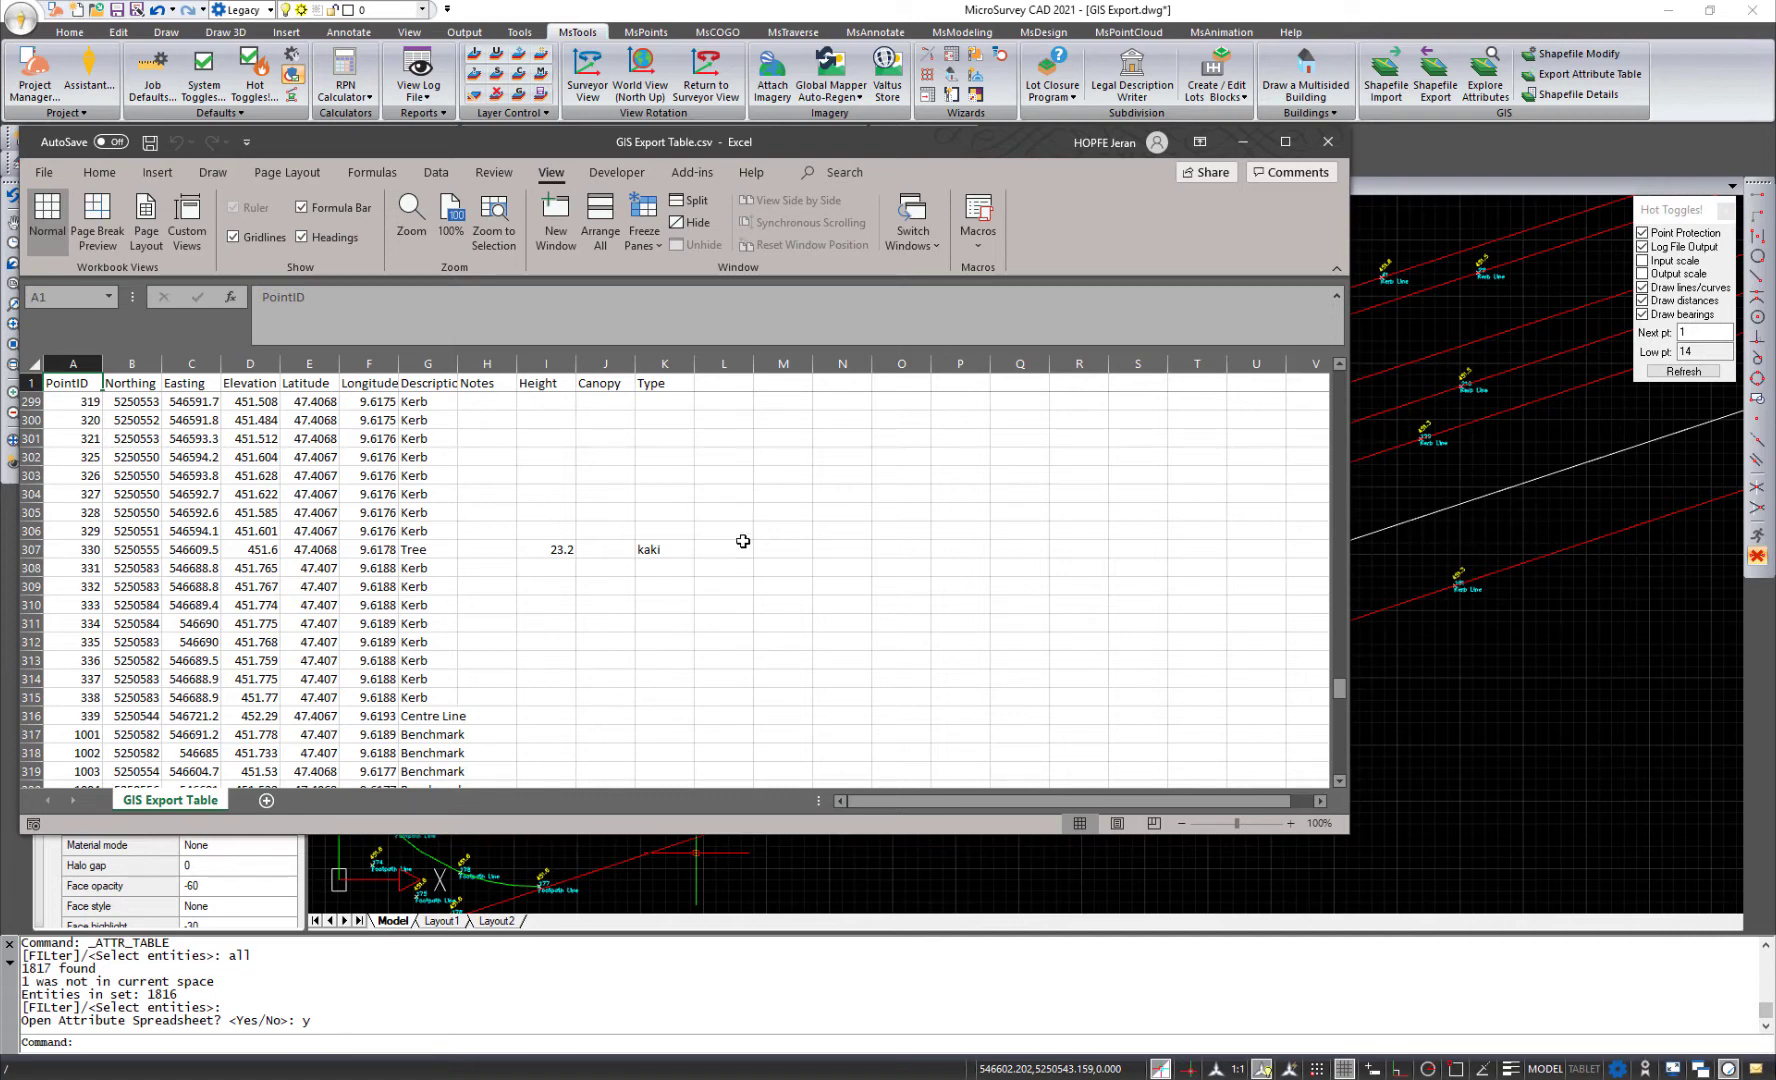
{"action": "left_click", "coordinate": [1327, 150]}
Discard spreadsheet changes and start Shapefile Export with one red polyline selected
{"action": "left_click", "coordinate": [910, 574]}
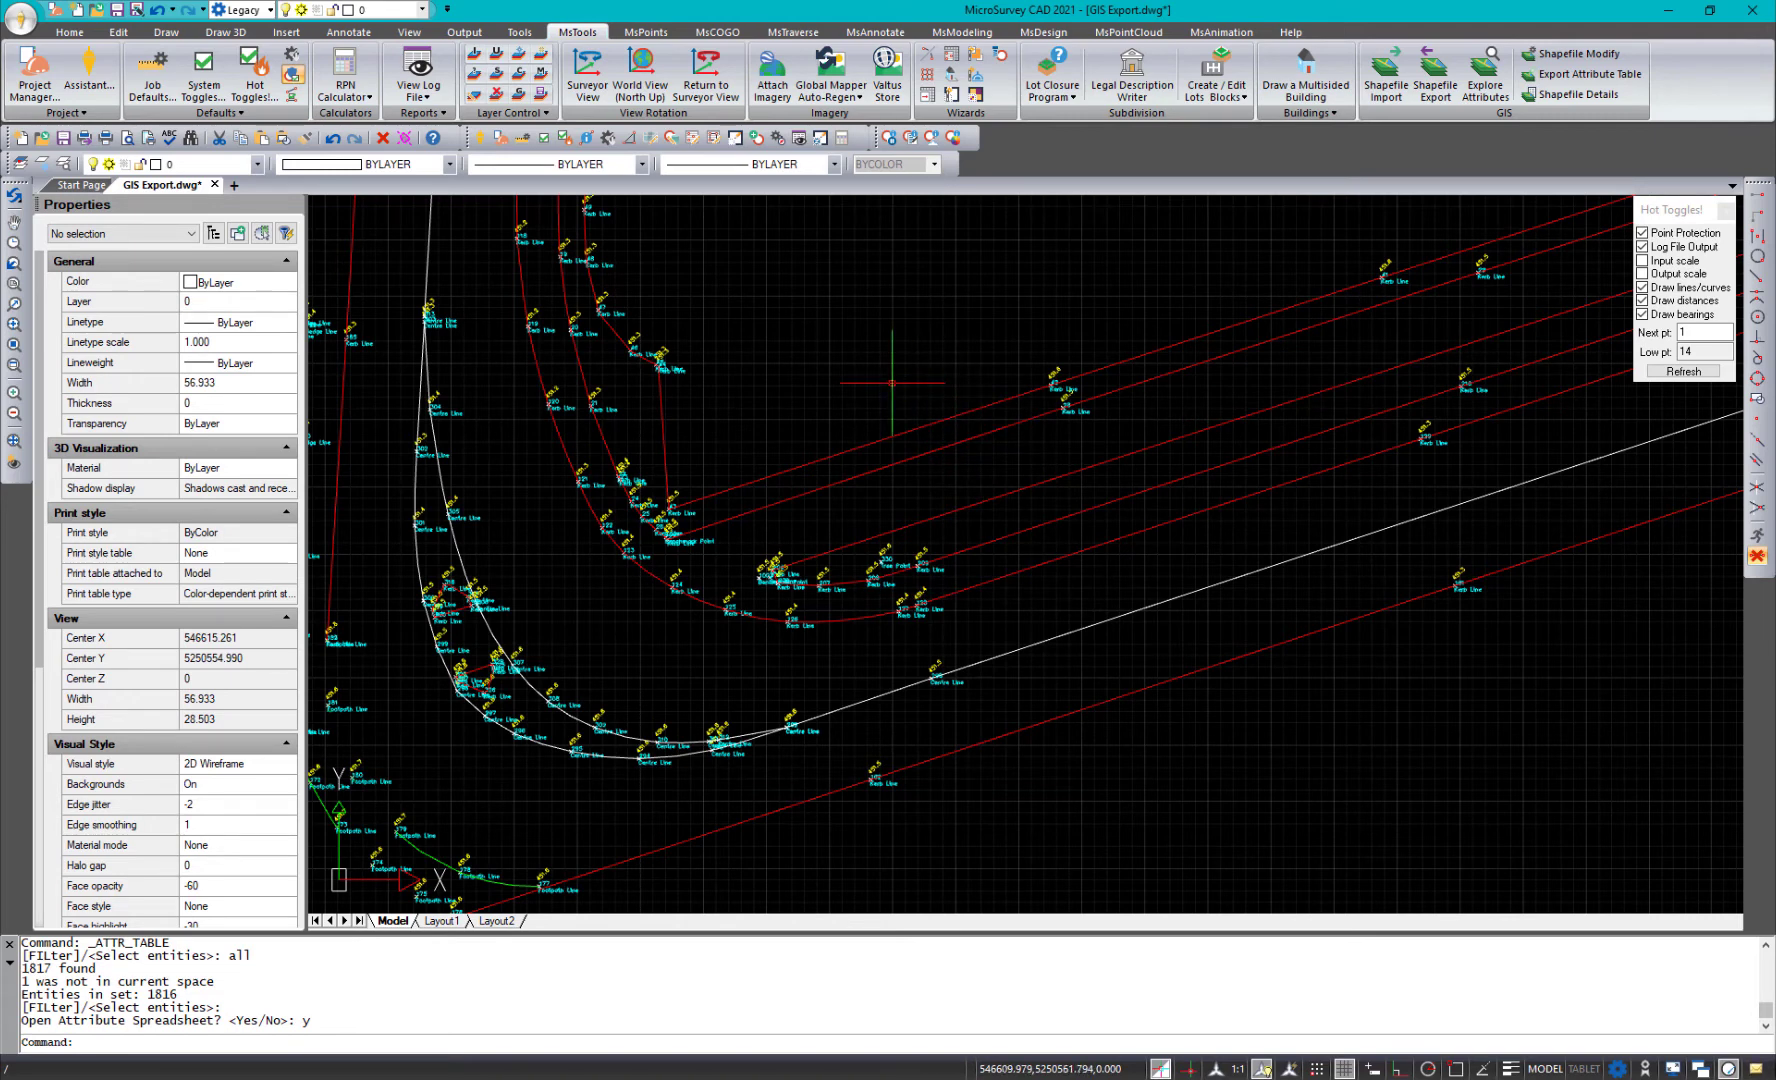
{"action": "left_click", "coordinate": [1433, 88]}
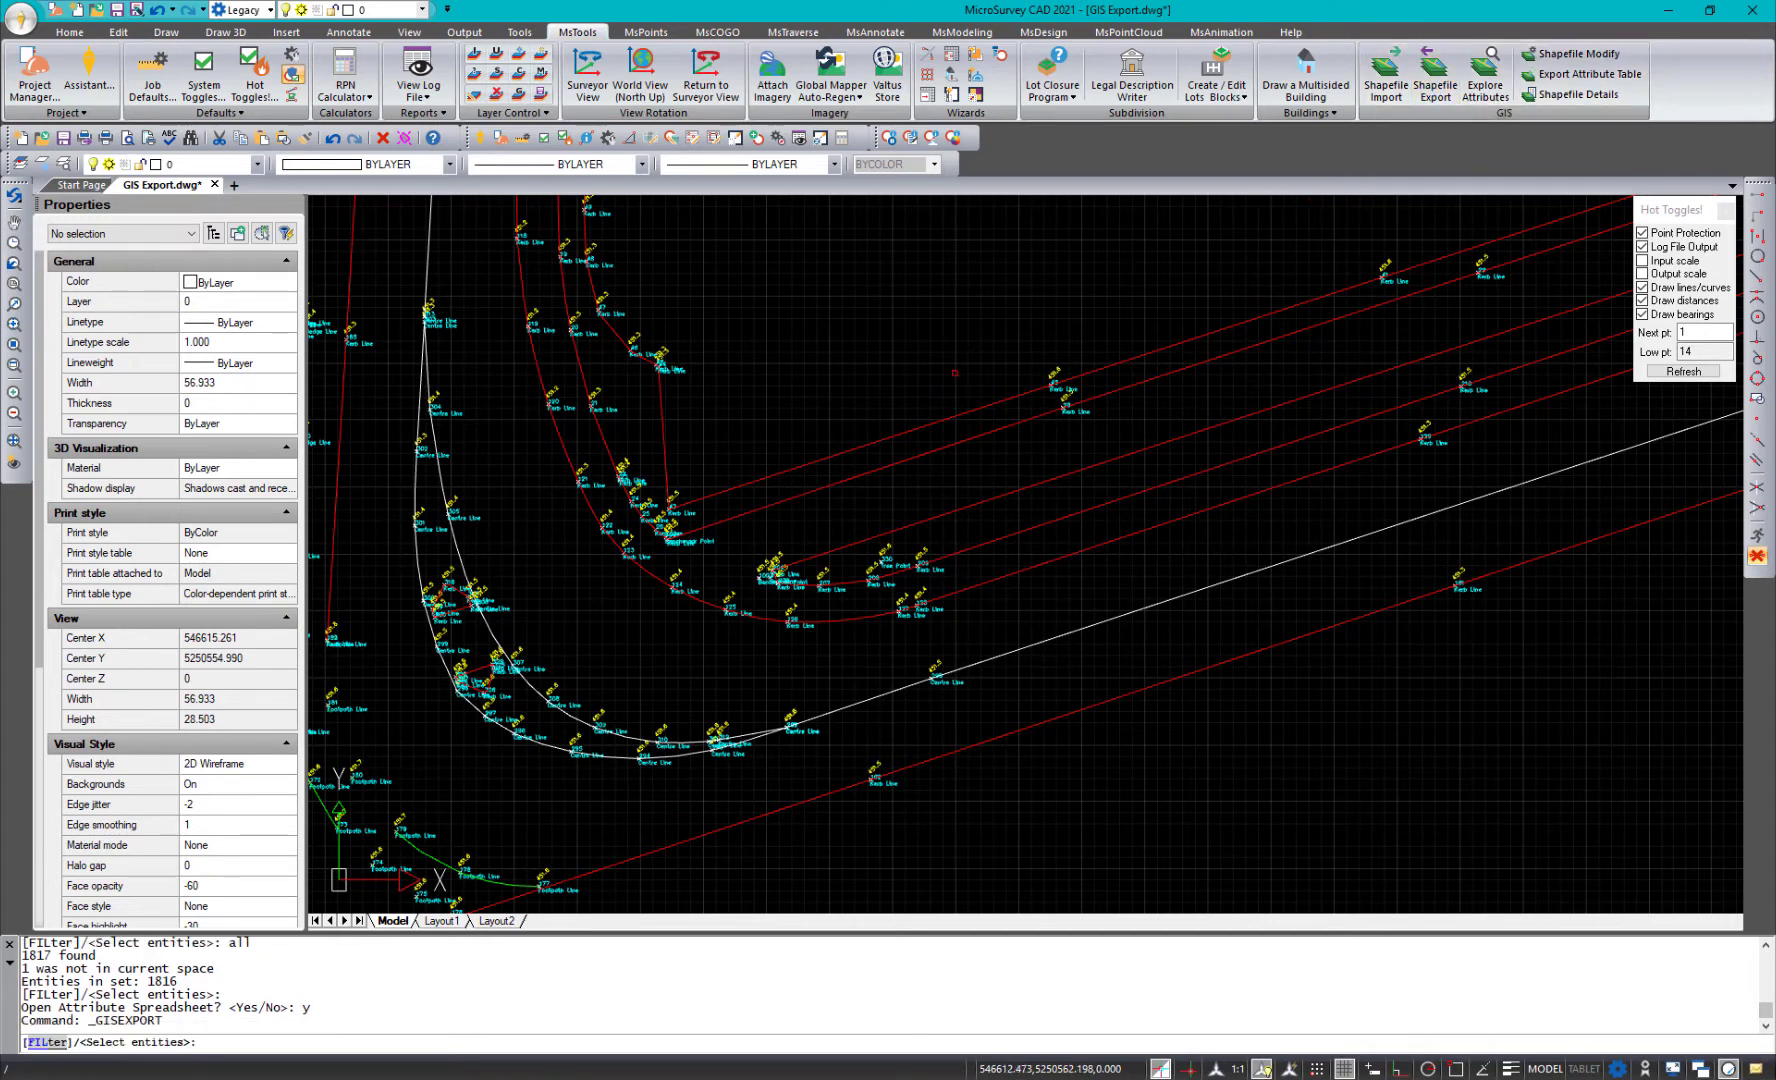
{"action": "scroll", "coordinate": [990, 350], "scroll_direction": "down", "scroll_amount": 3}
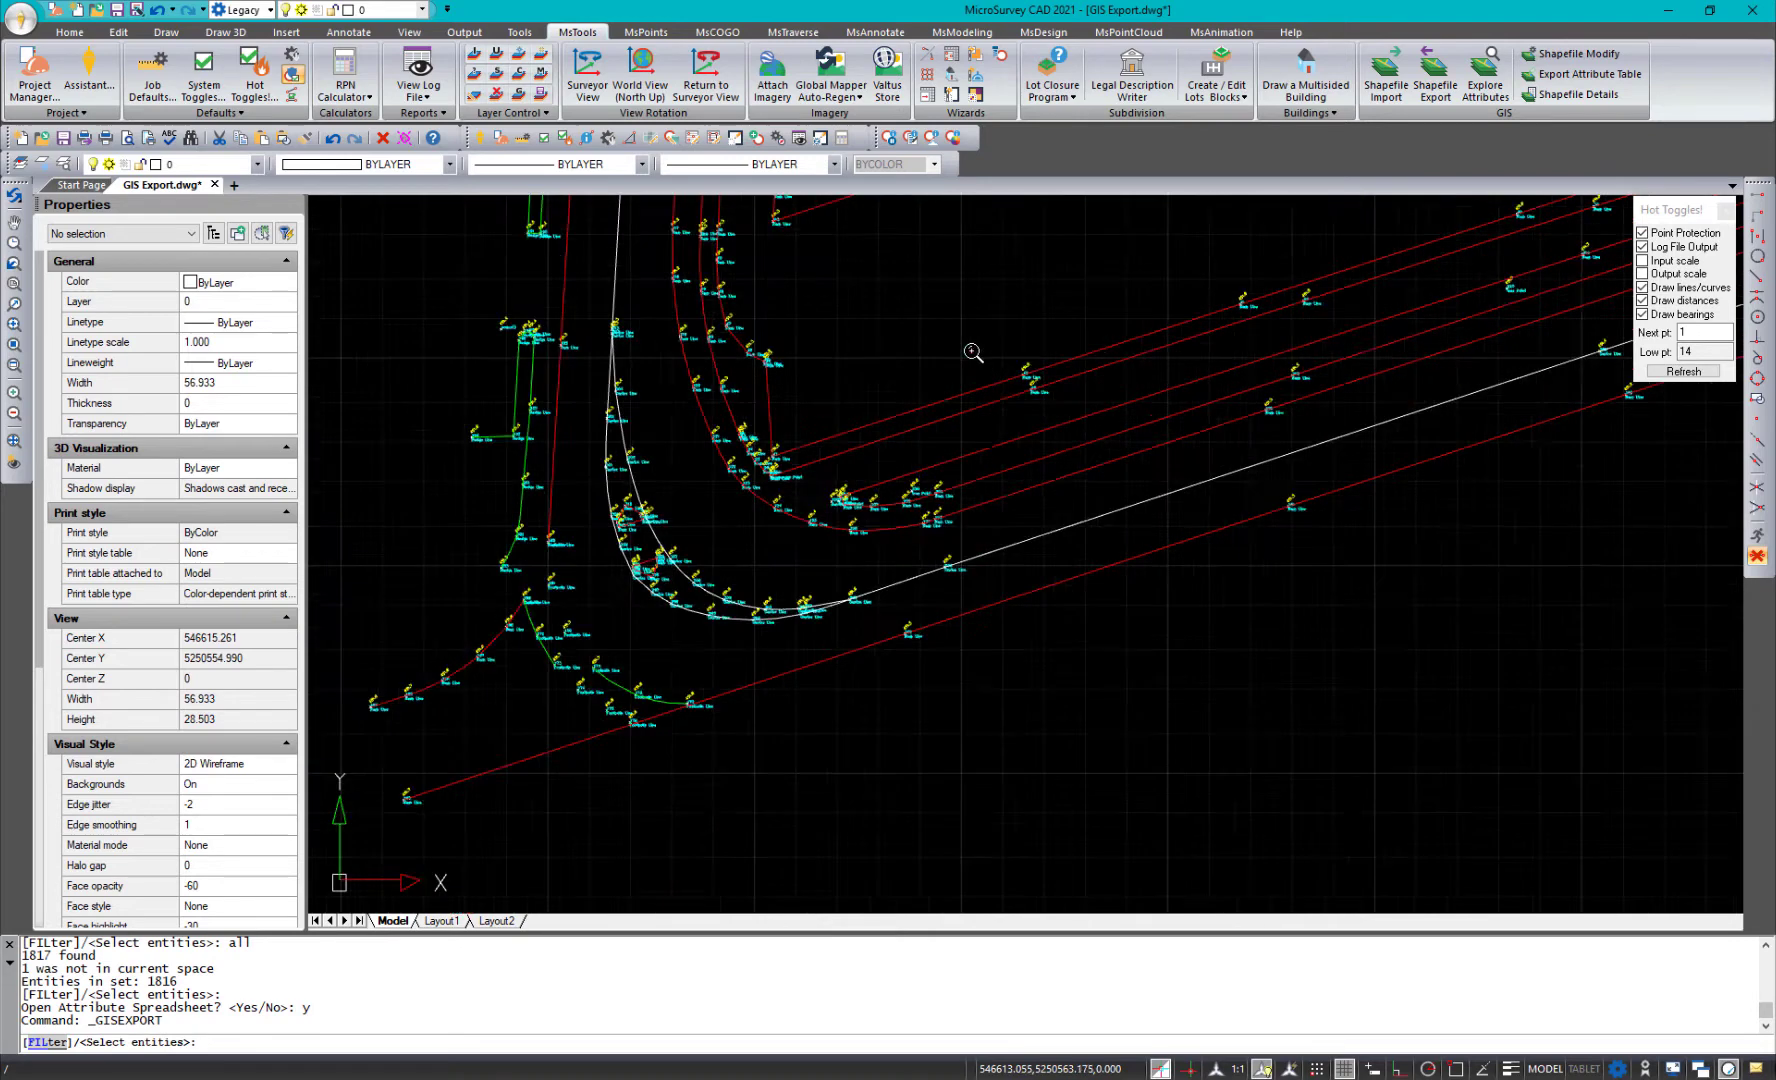
{"action": "left_click", "coordinate": [1045, 359]}
{"action": "key", "text": "Return"}
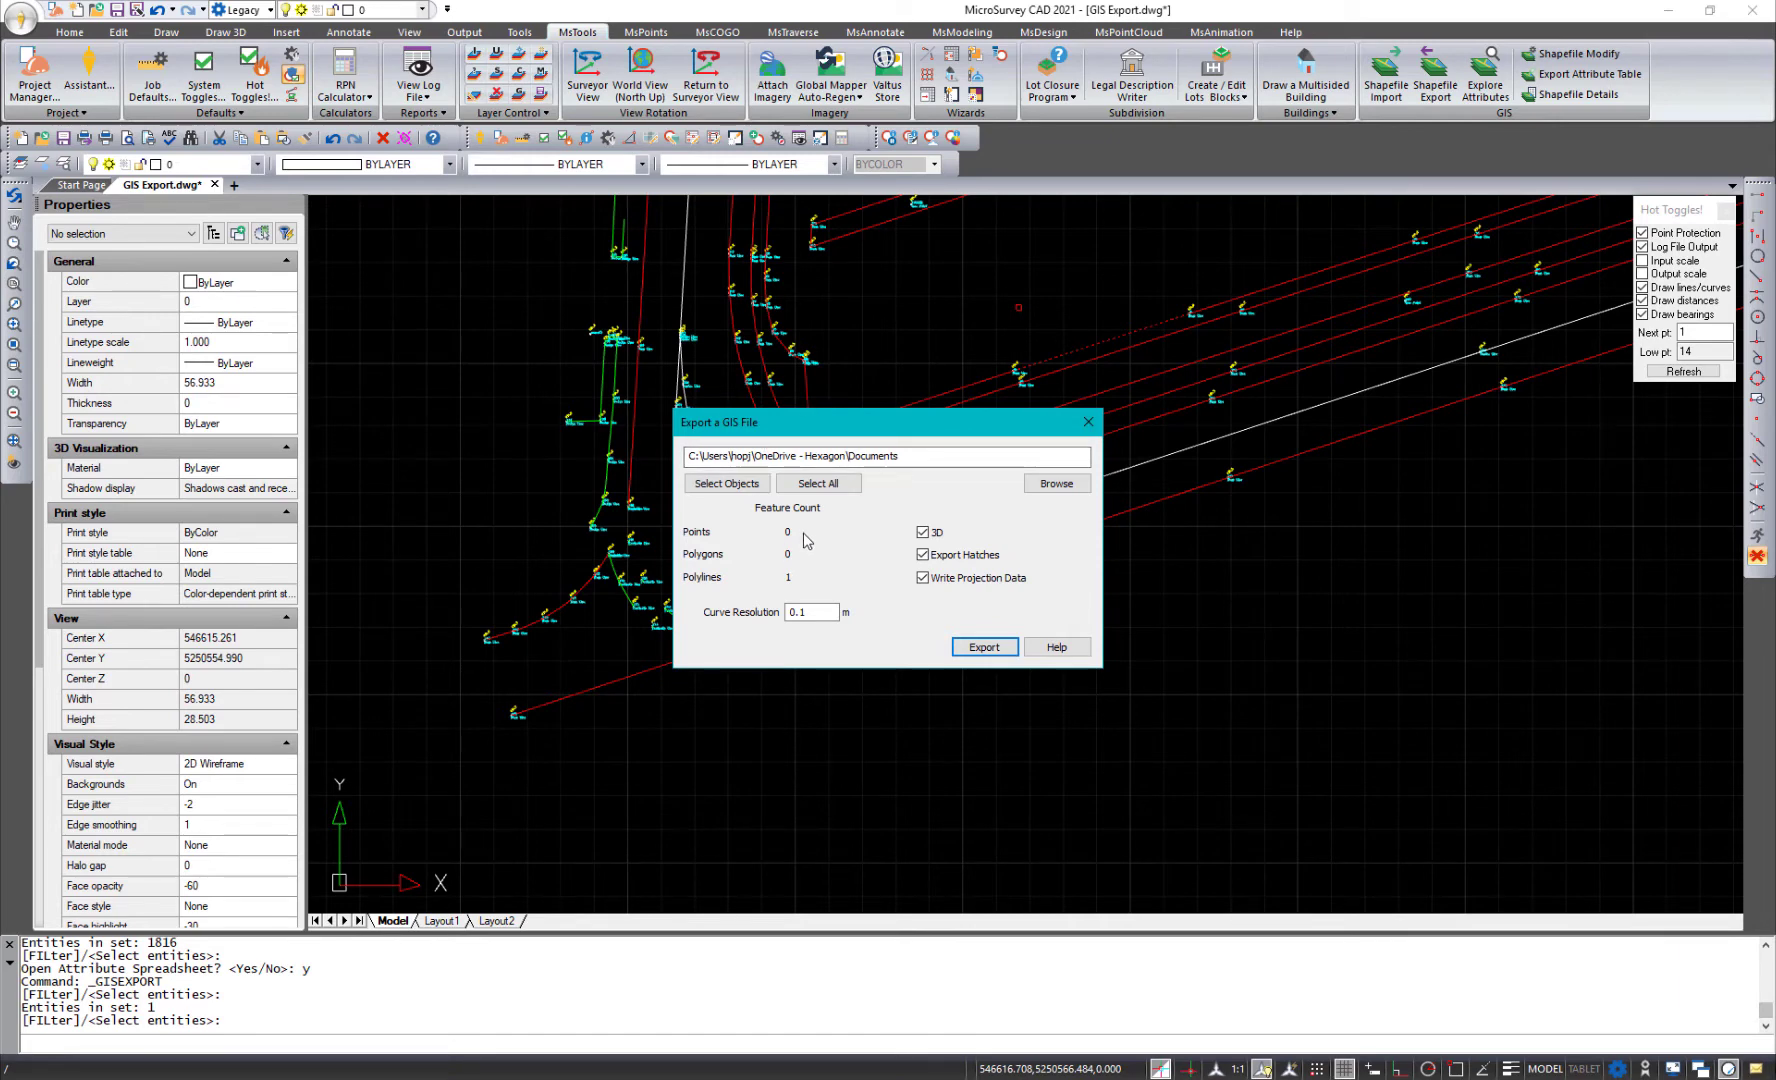
Reselect objects, filtering to all entities: 391 points and 262 polylines
{"action": "left_click", "coordinate": [735, 482]}
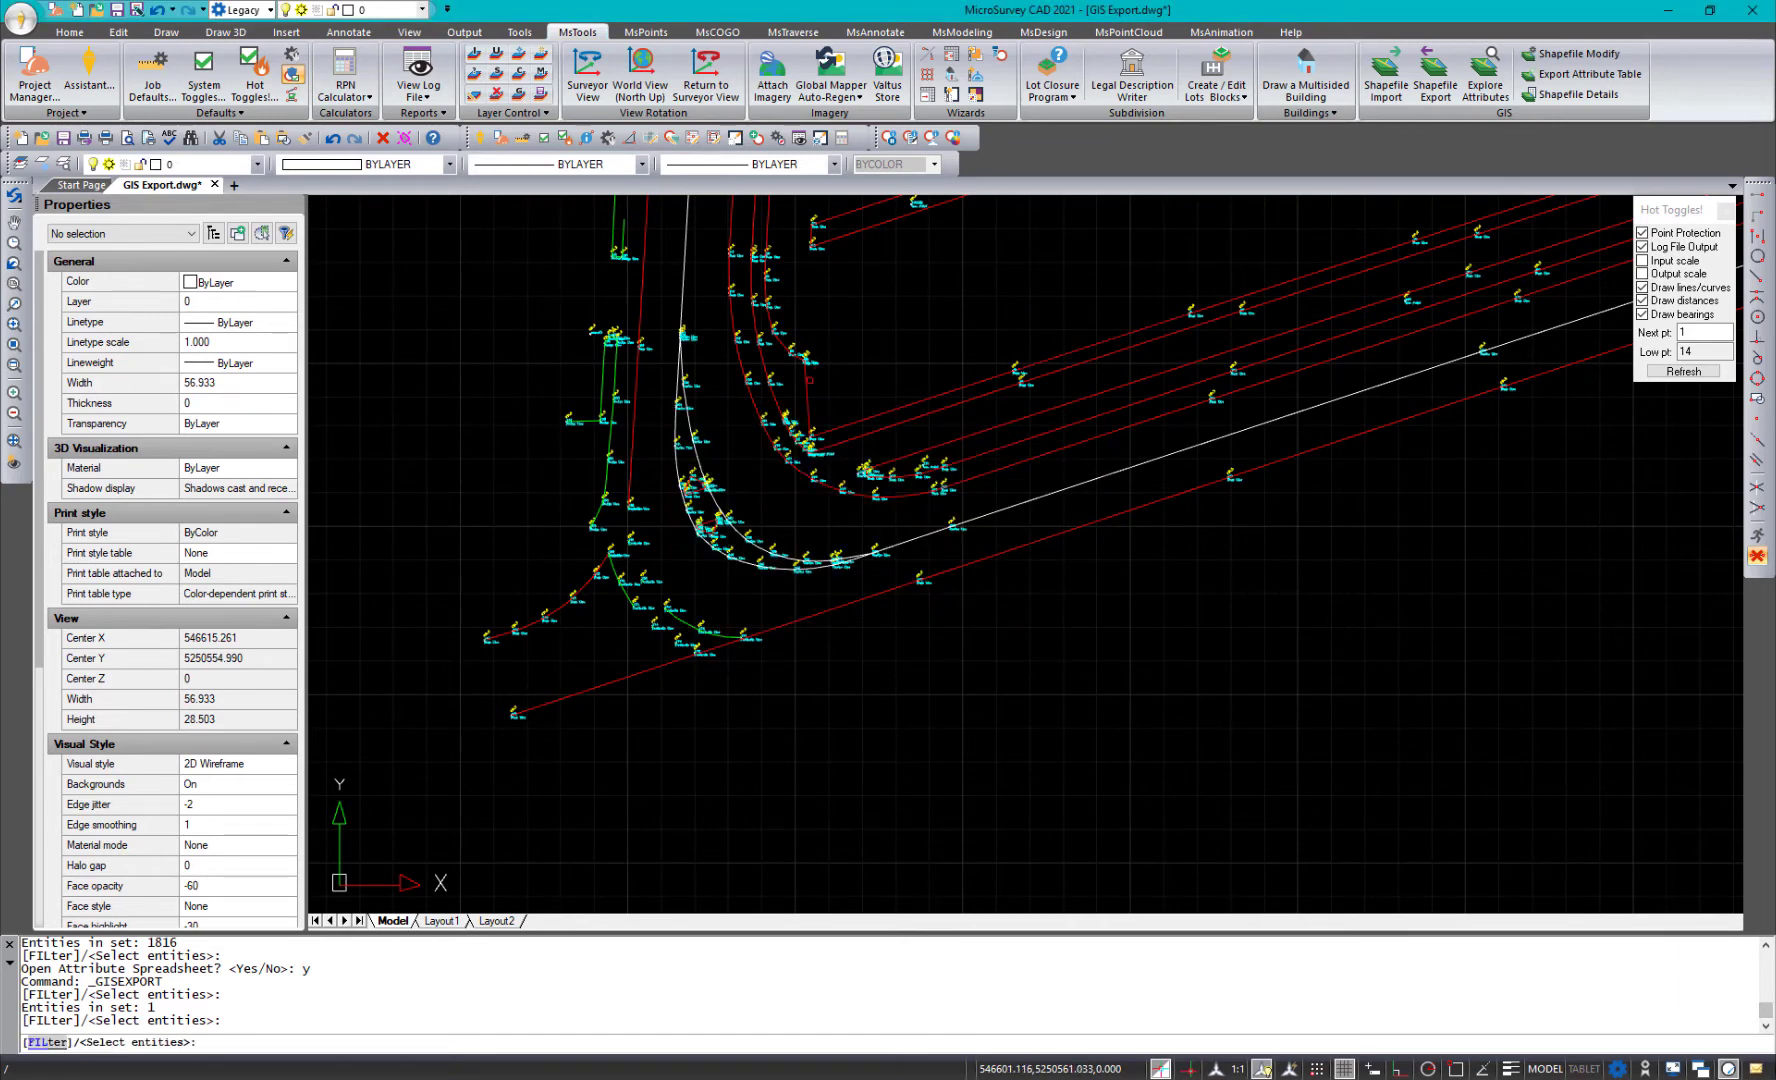
{"action": "left_click", "coordinate": [804, 383]}
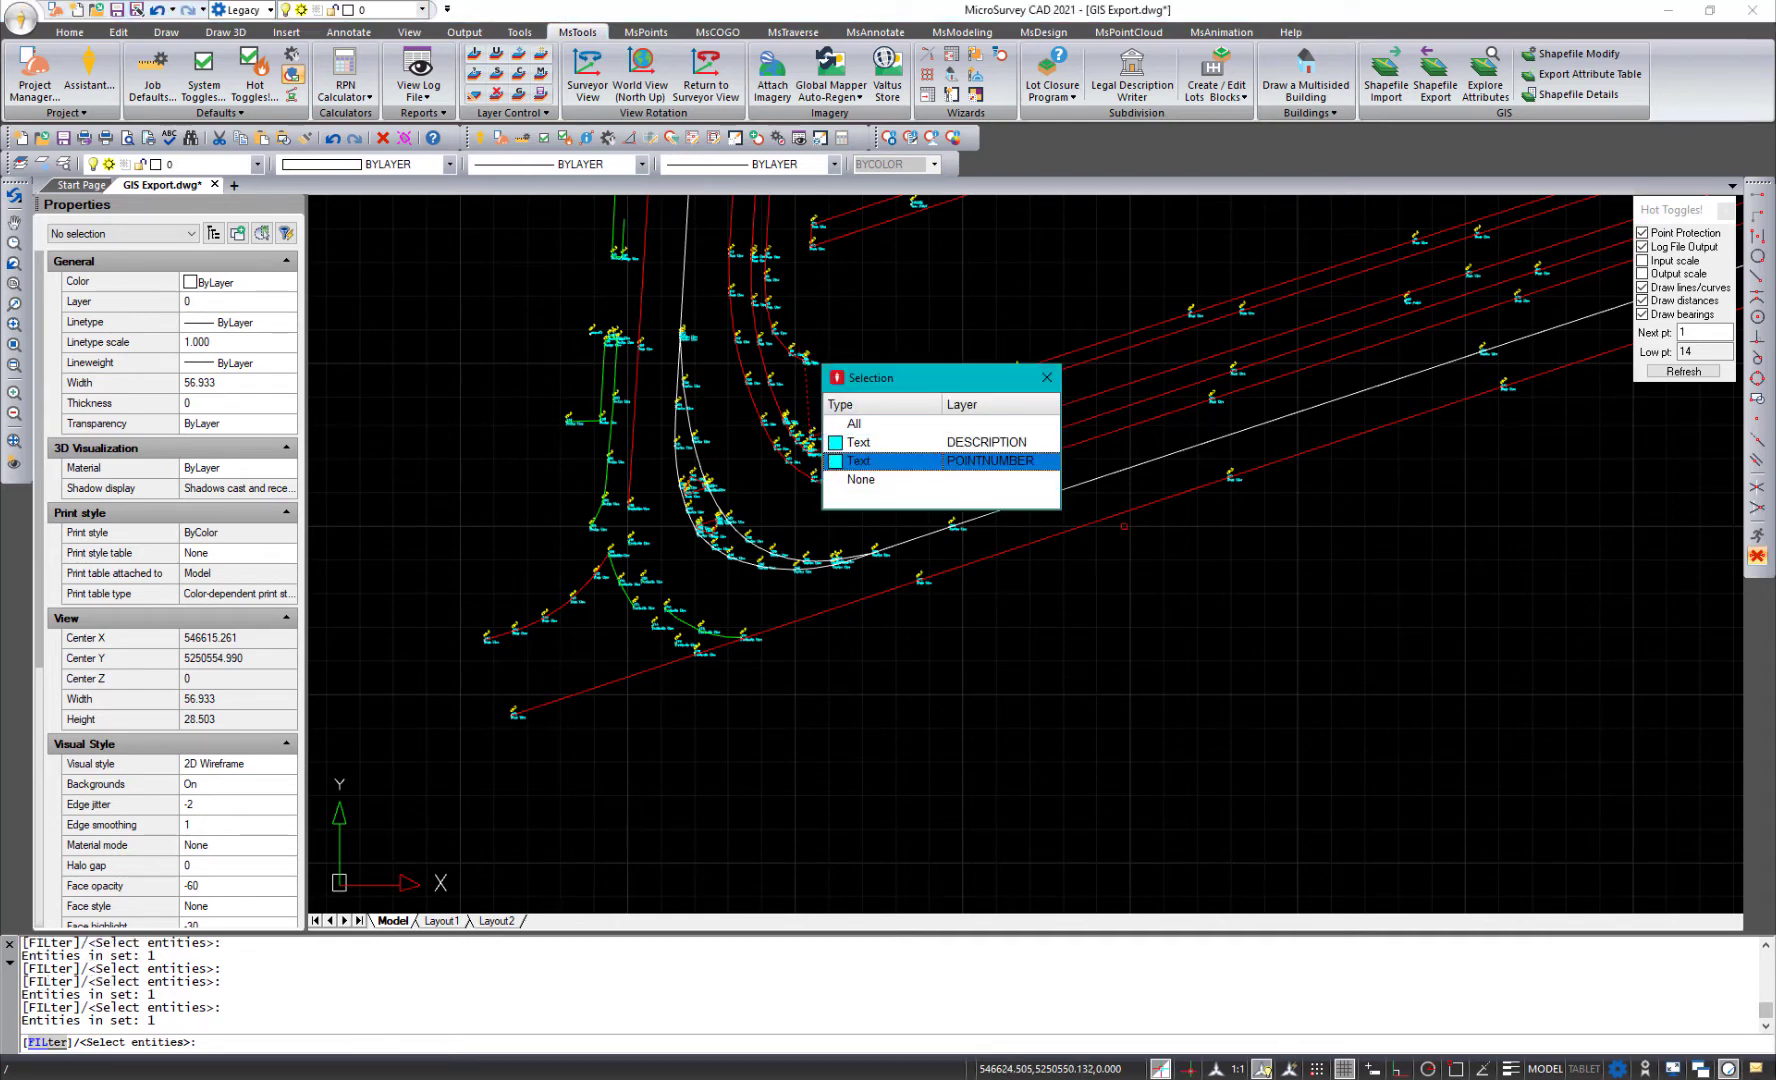
{"action": "left_click", "coordinate": [1128, 525]}
{"action": "left_click", "coordinate": [1237, 445]}
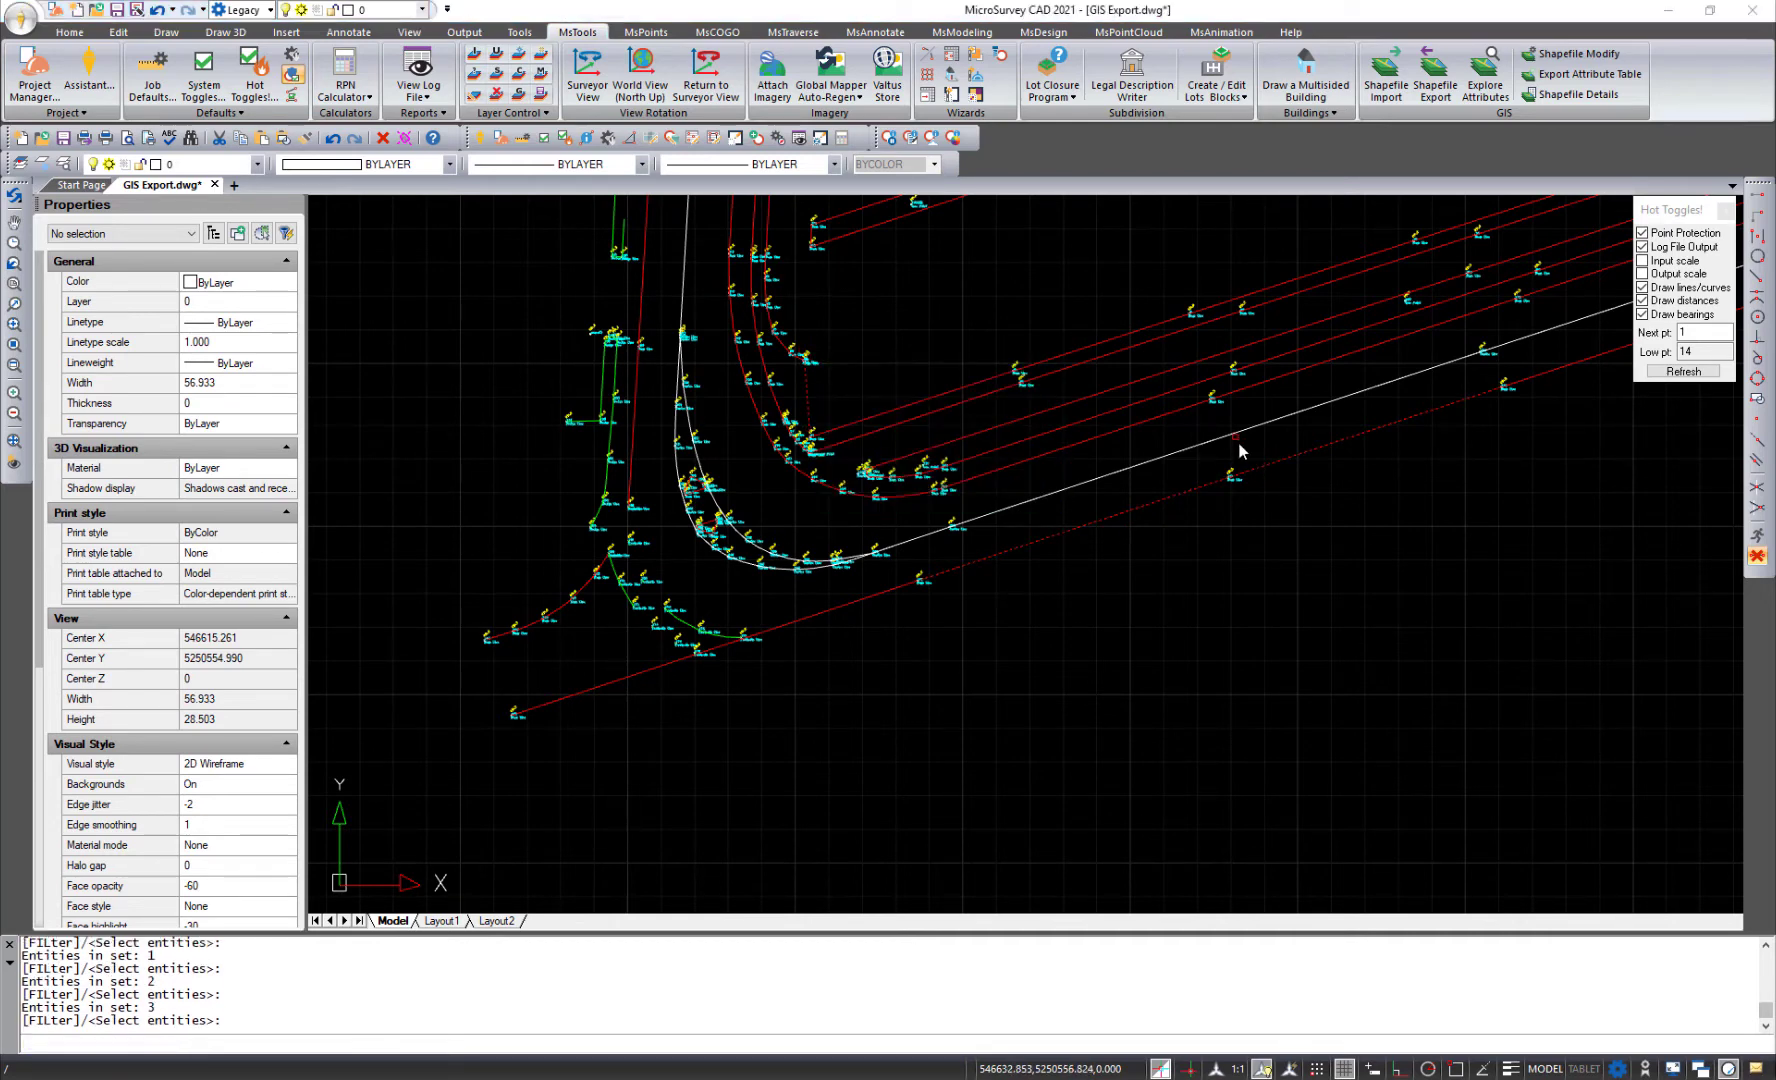
{"action": "key", "text": "Return"}
{"action": "left_click", "coordinate": [958, 634]}
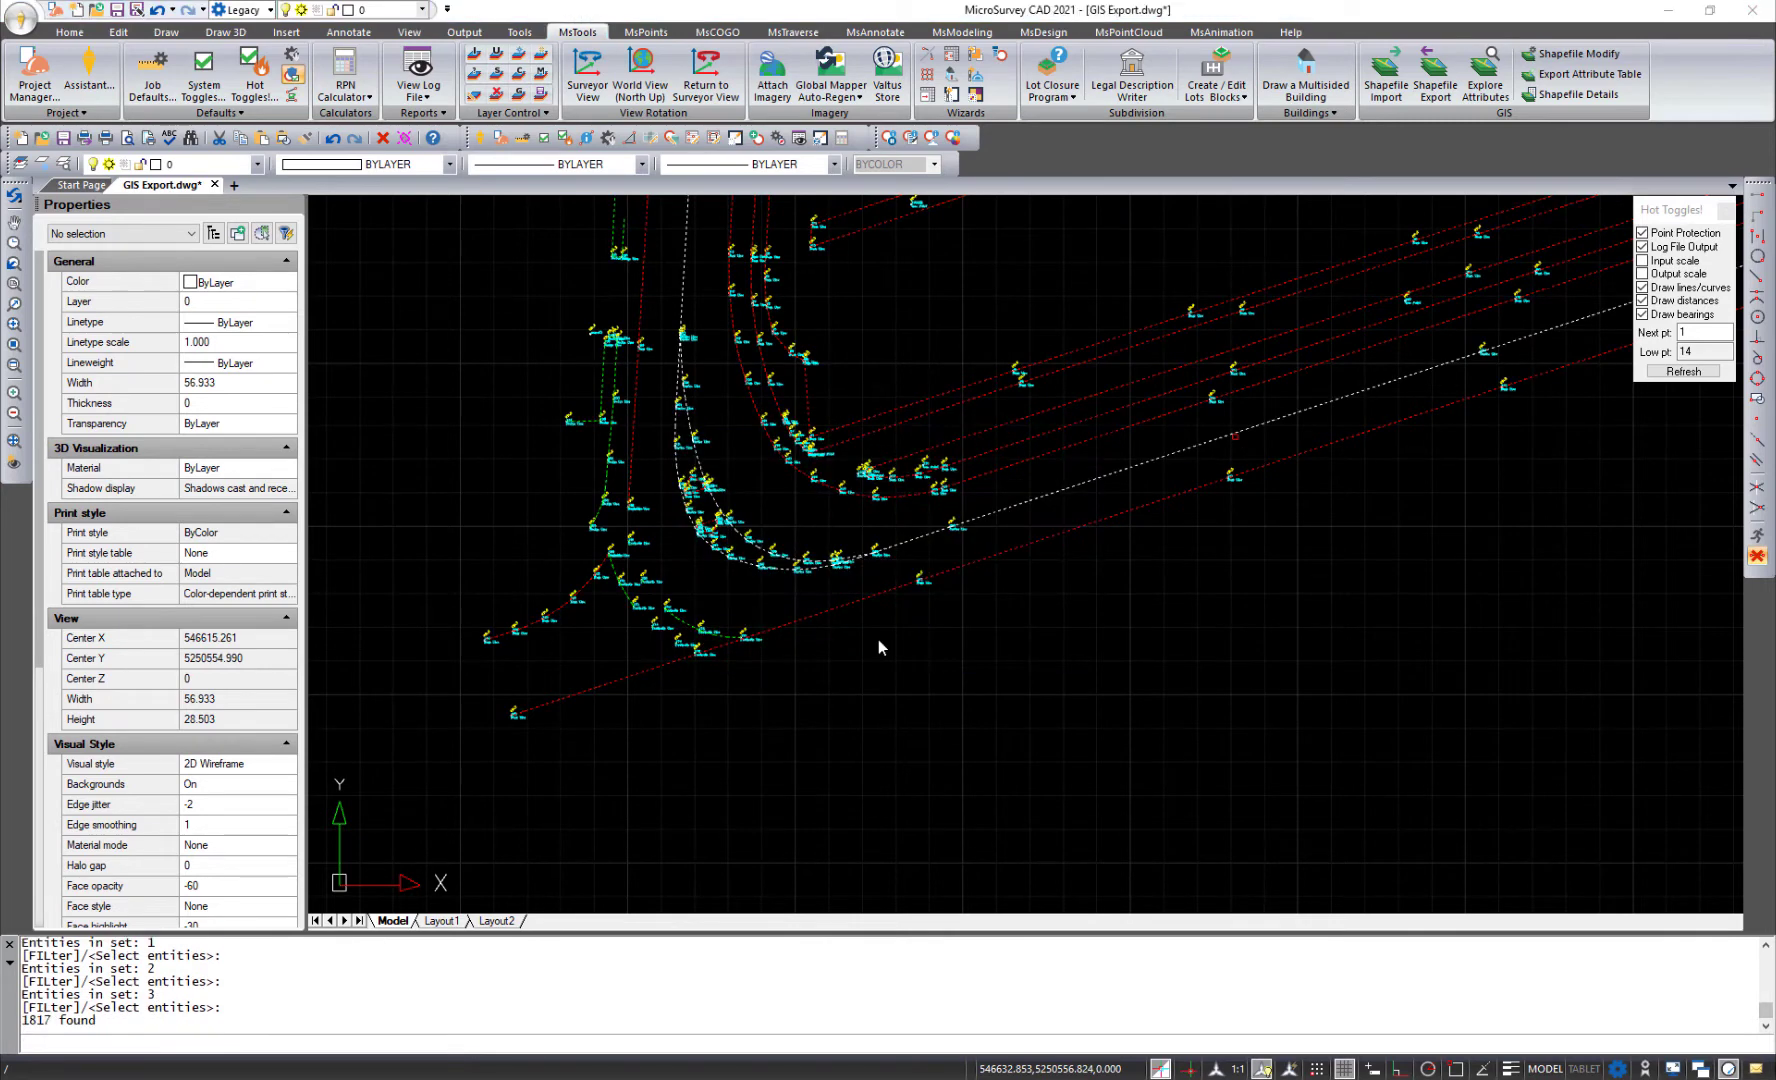
{"action": "key", "text": "Return"}
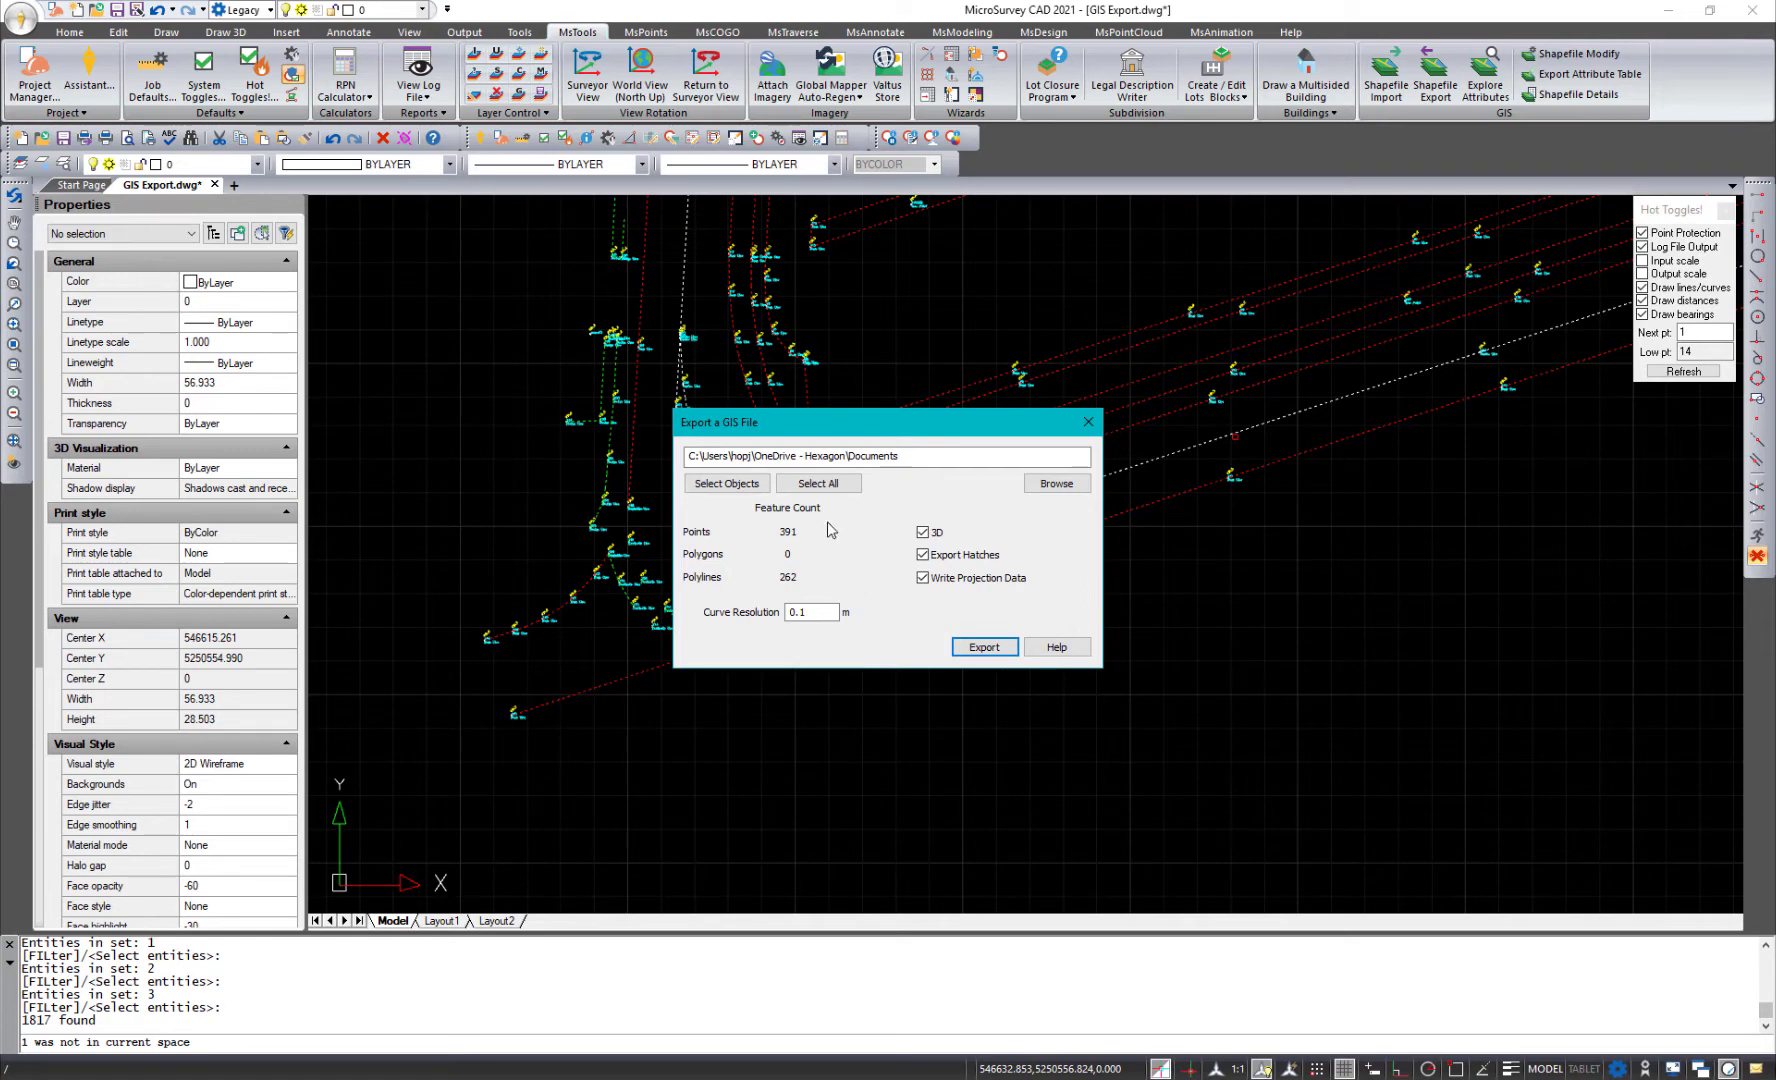
Create a GISEXPORT folder in Documents and select it as the export destination
{"action": "left_click", "coordinate": [1040, 484]}
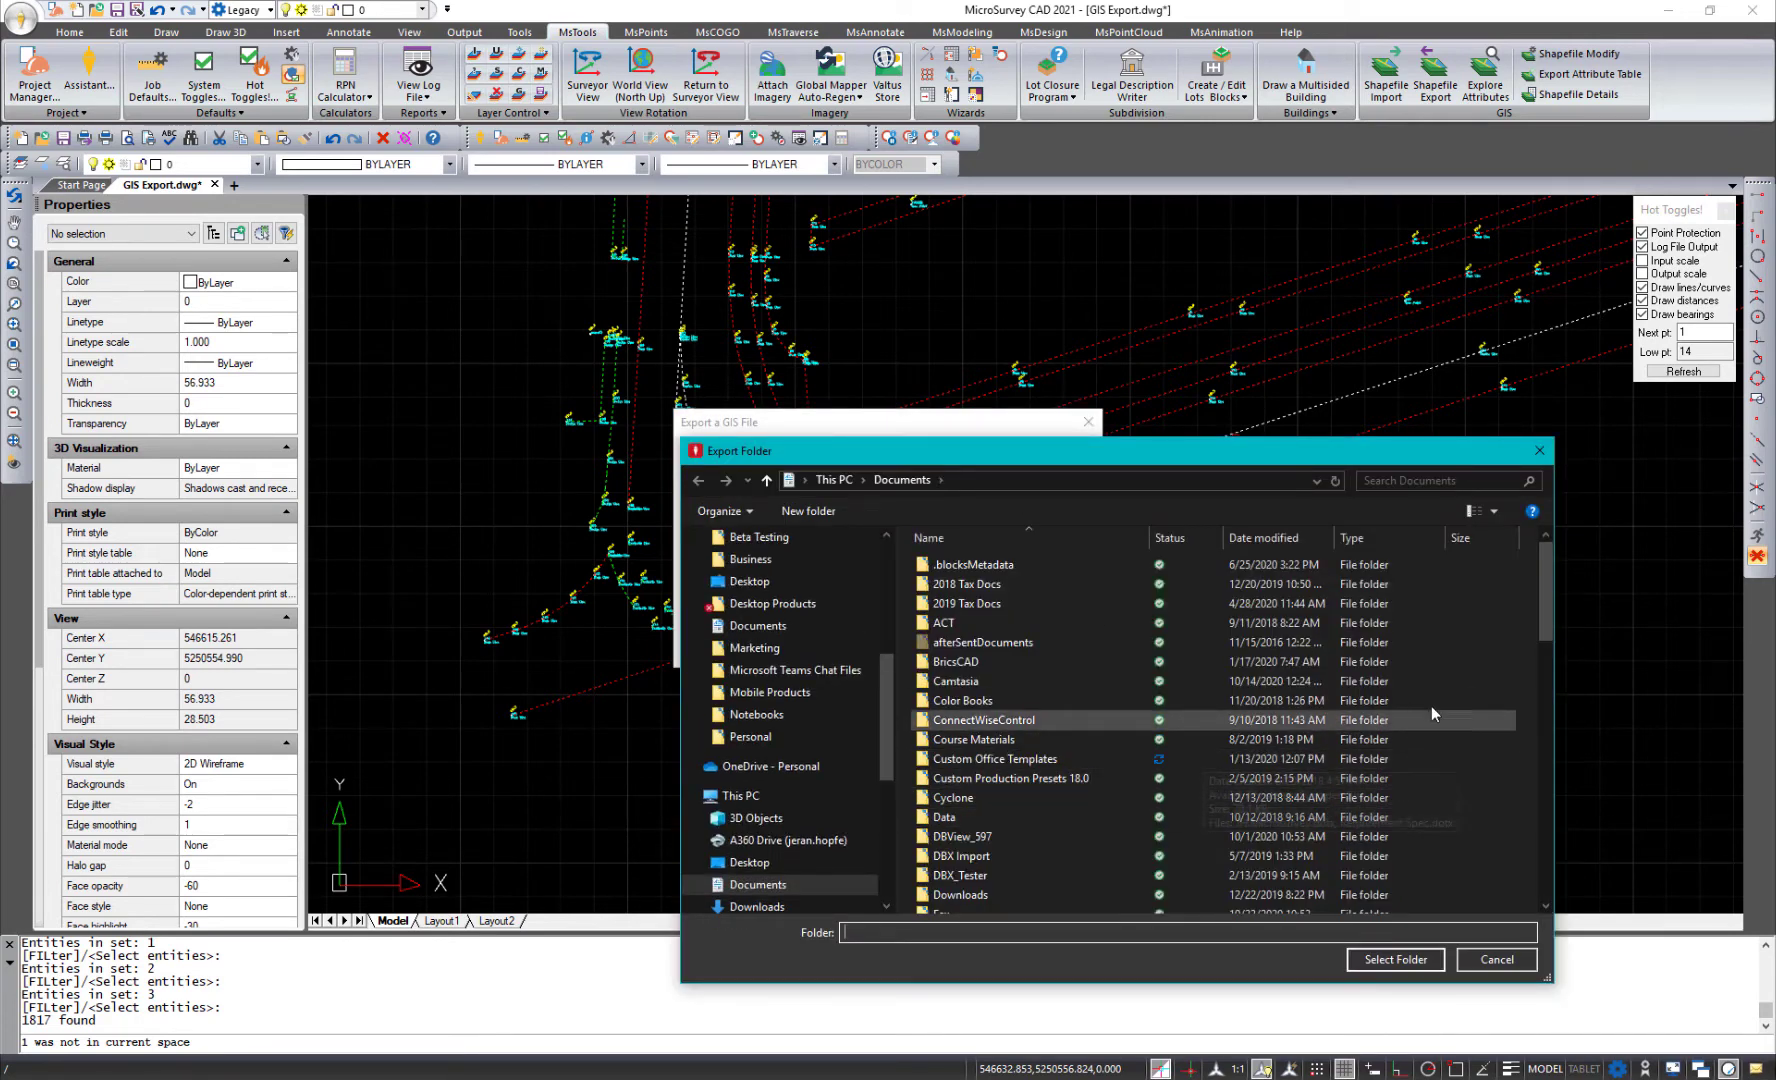
{"action": "right_click", "coordinate": [1524, 720]}
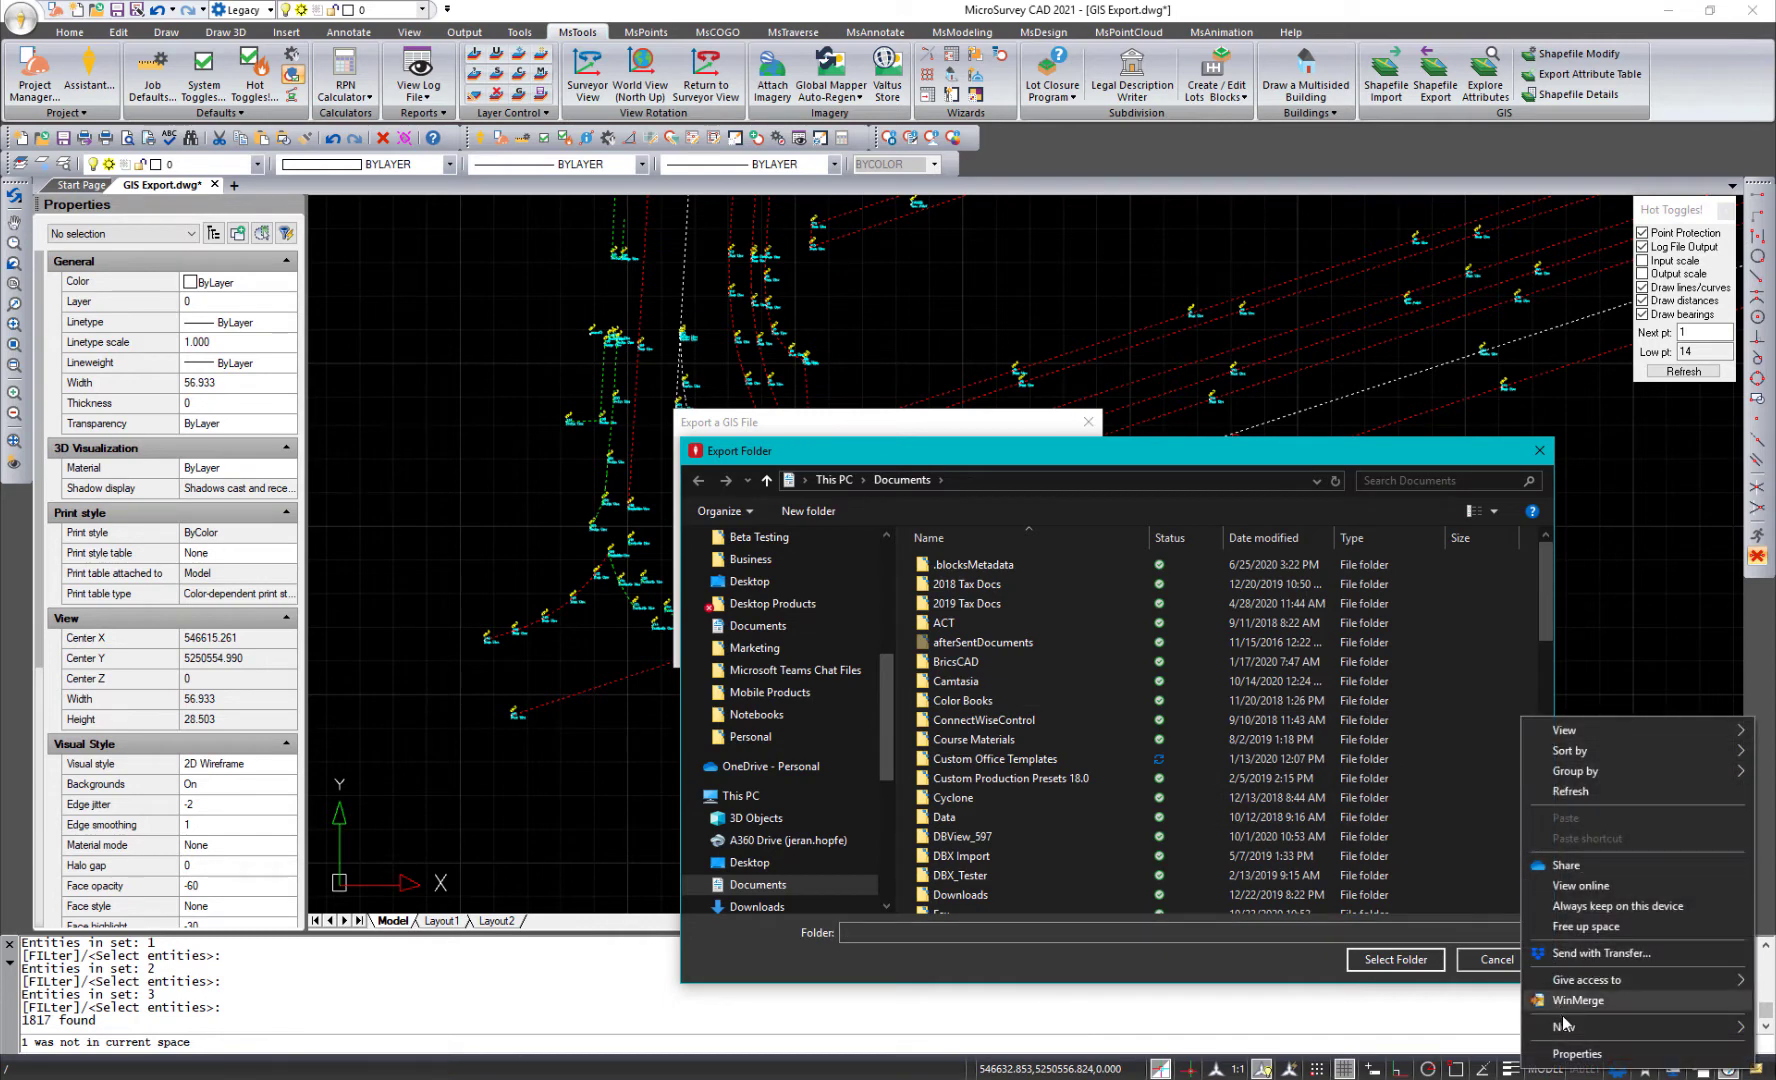
{"action": "mouse_move", "coordinate": [1519, 1028]}
{"action": "left_click", "coordinate": [1322, 670]}
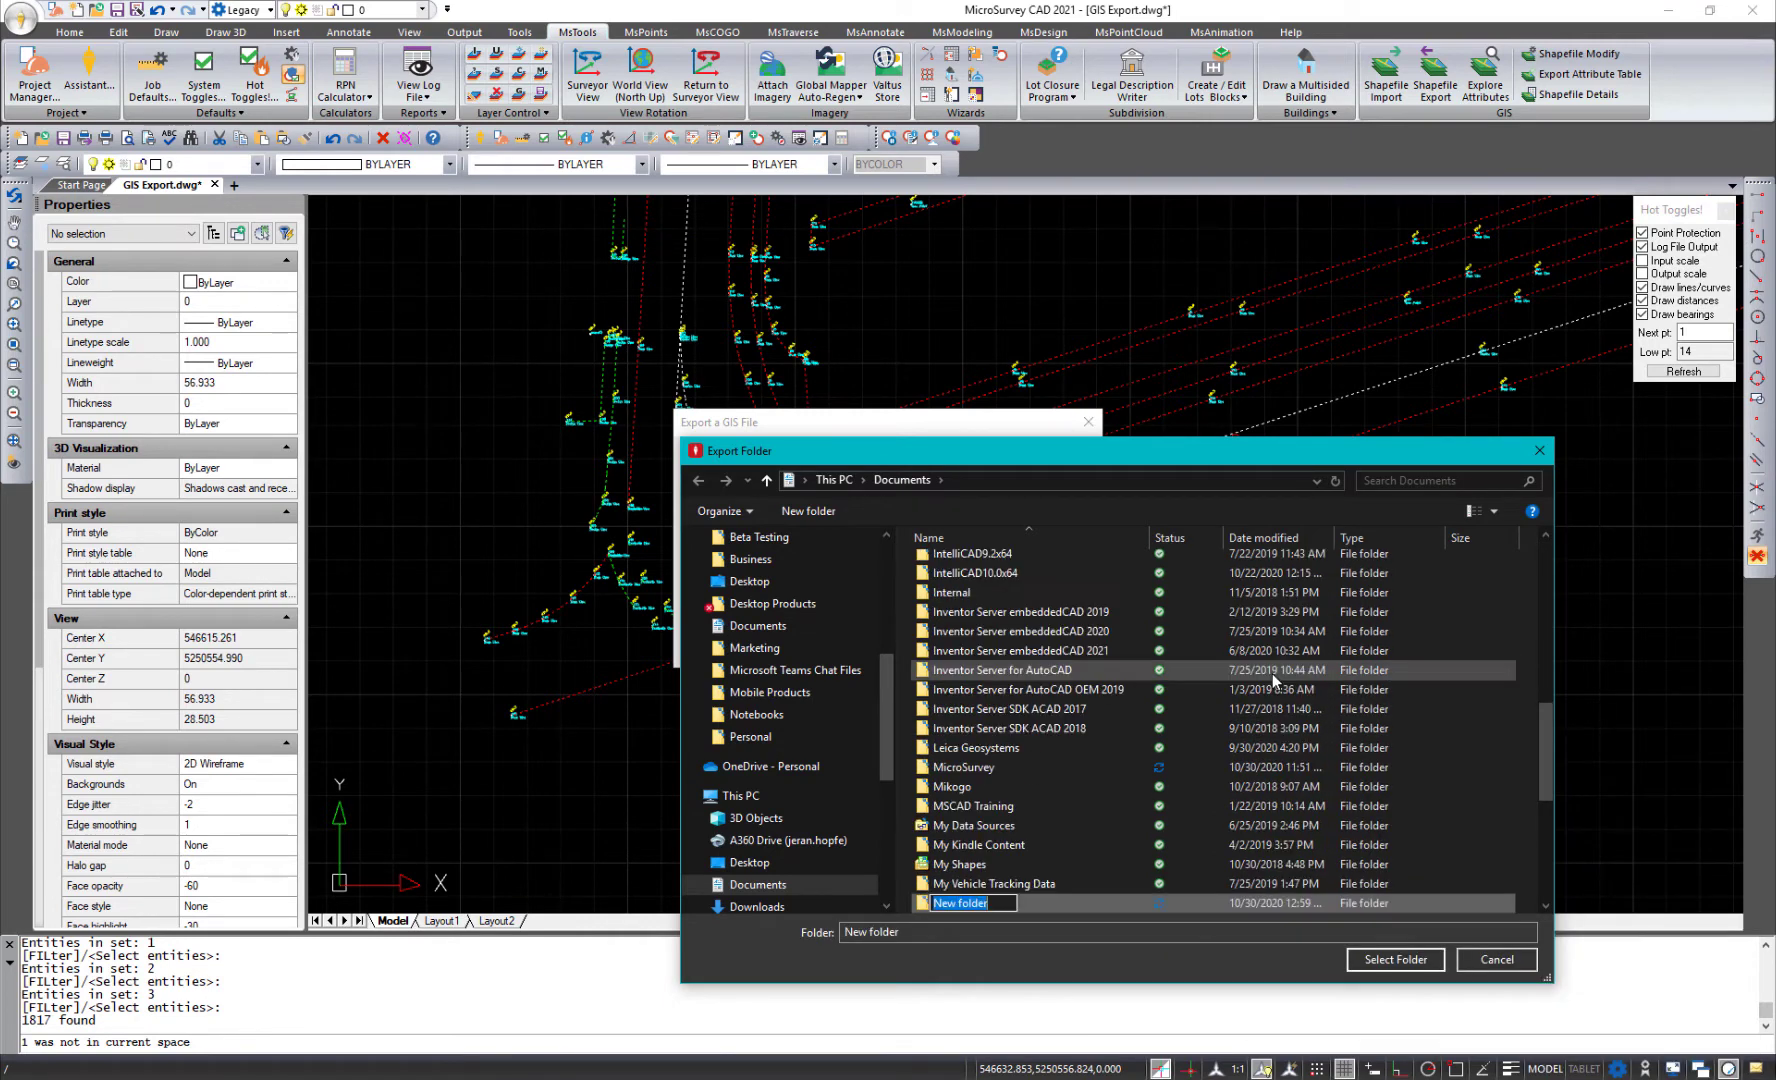
{"action": "type", "text": "GISEXPORT"}
{"action": "left_click", "coordinate": [955, 911]}
{"action": "left_click", "coordinate": [978, 727]}
{"action": "scroll", "coordinate": [989, 716], "scroll_direction": "up", "scroll_amount": 4}
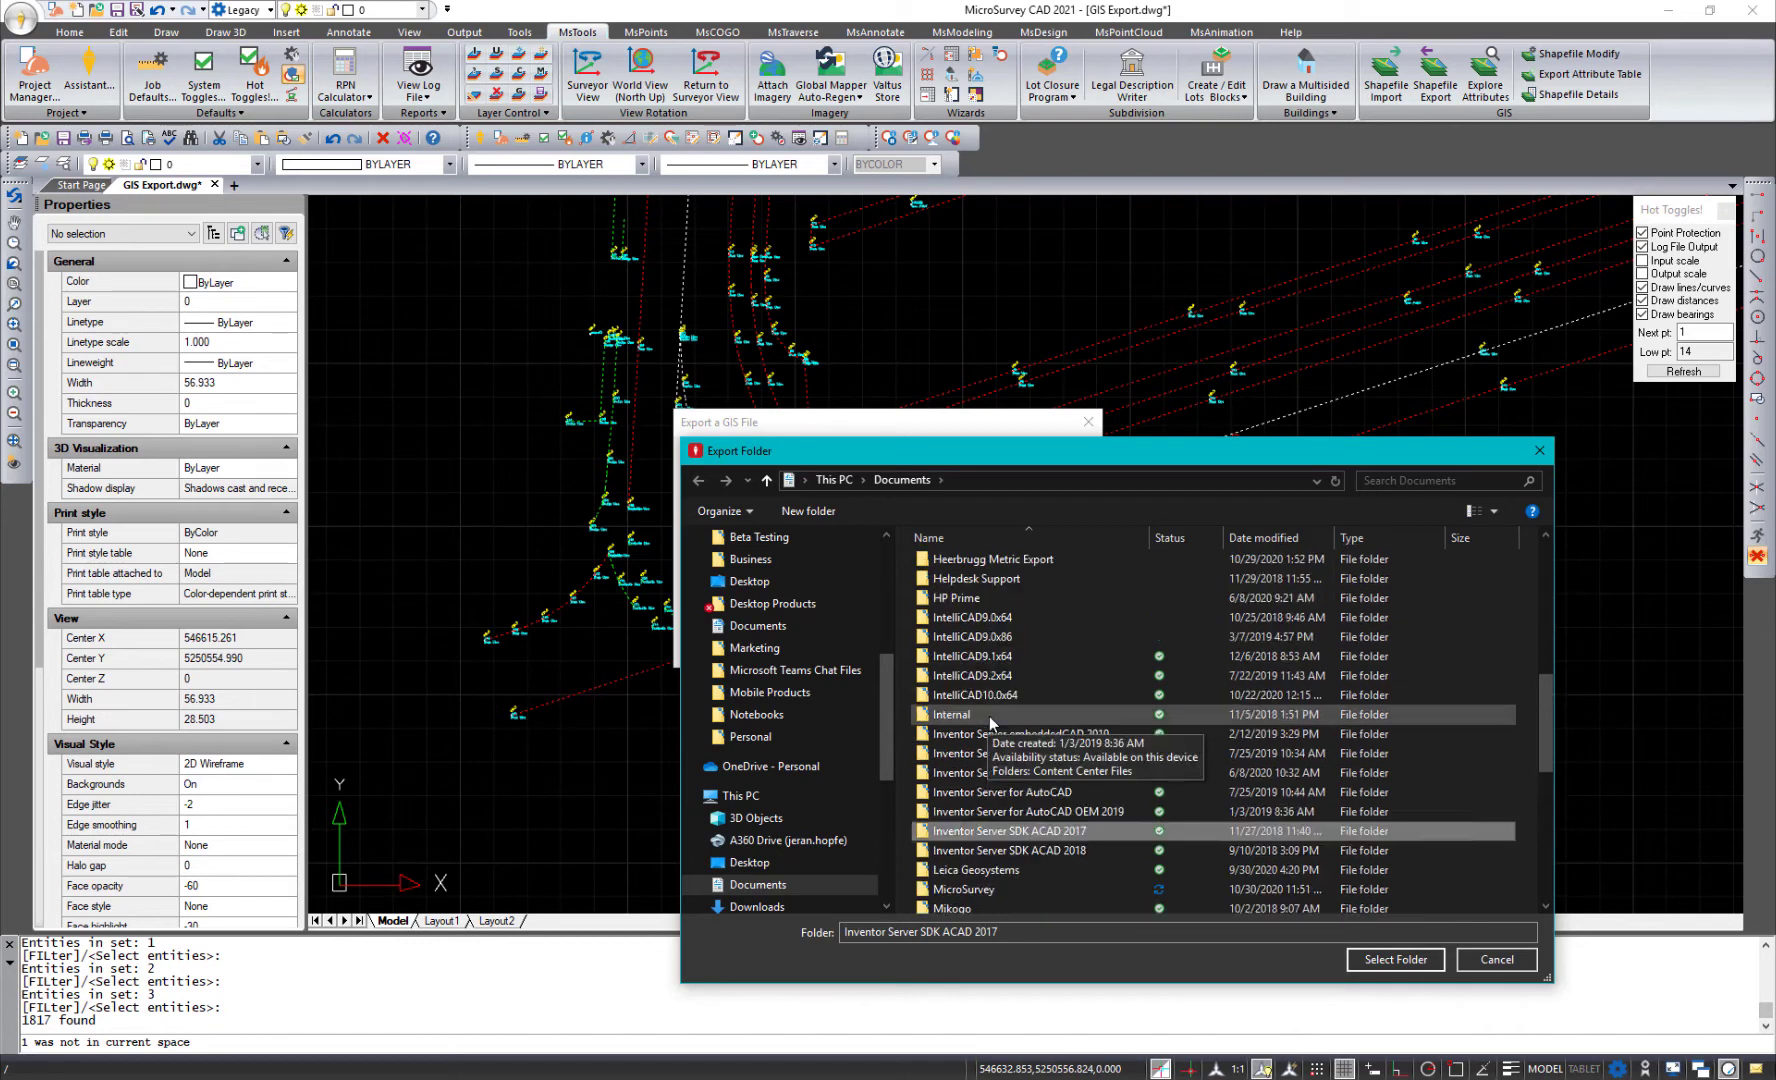
{"action": "double_click", "coordinate": [960, 636]}
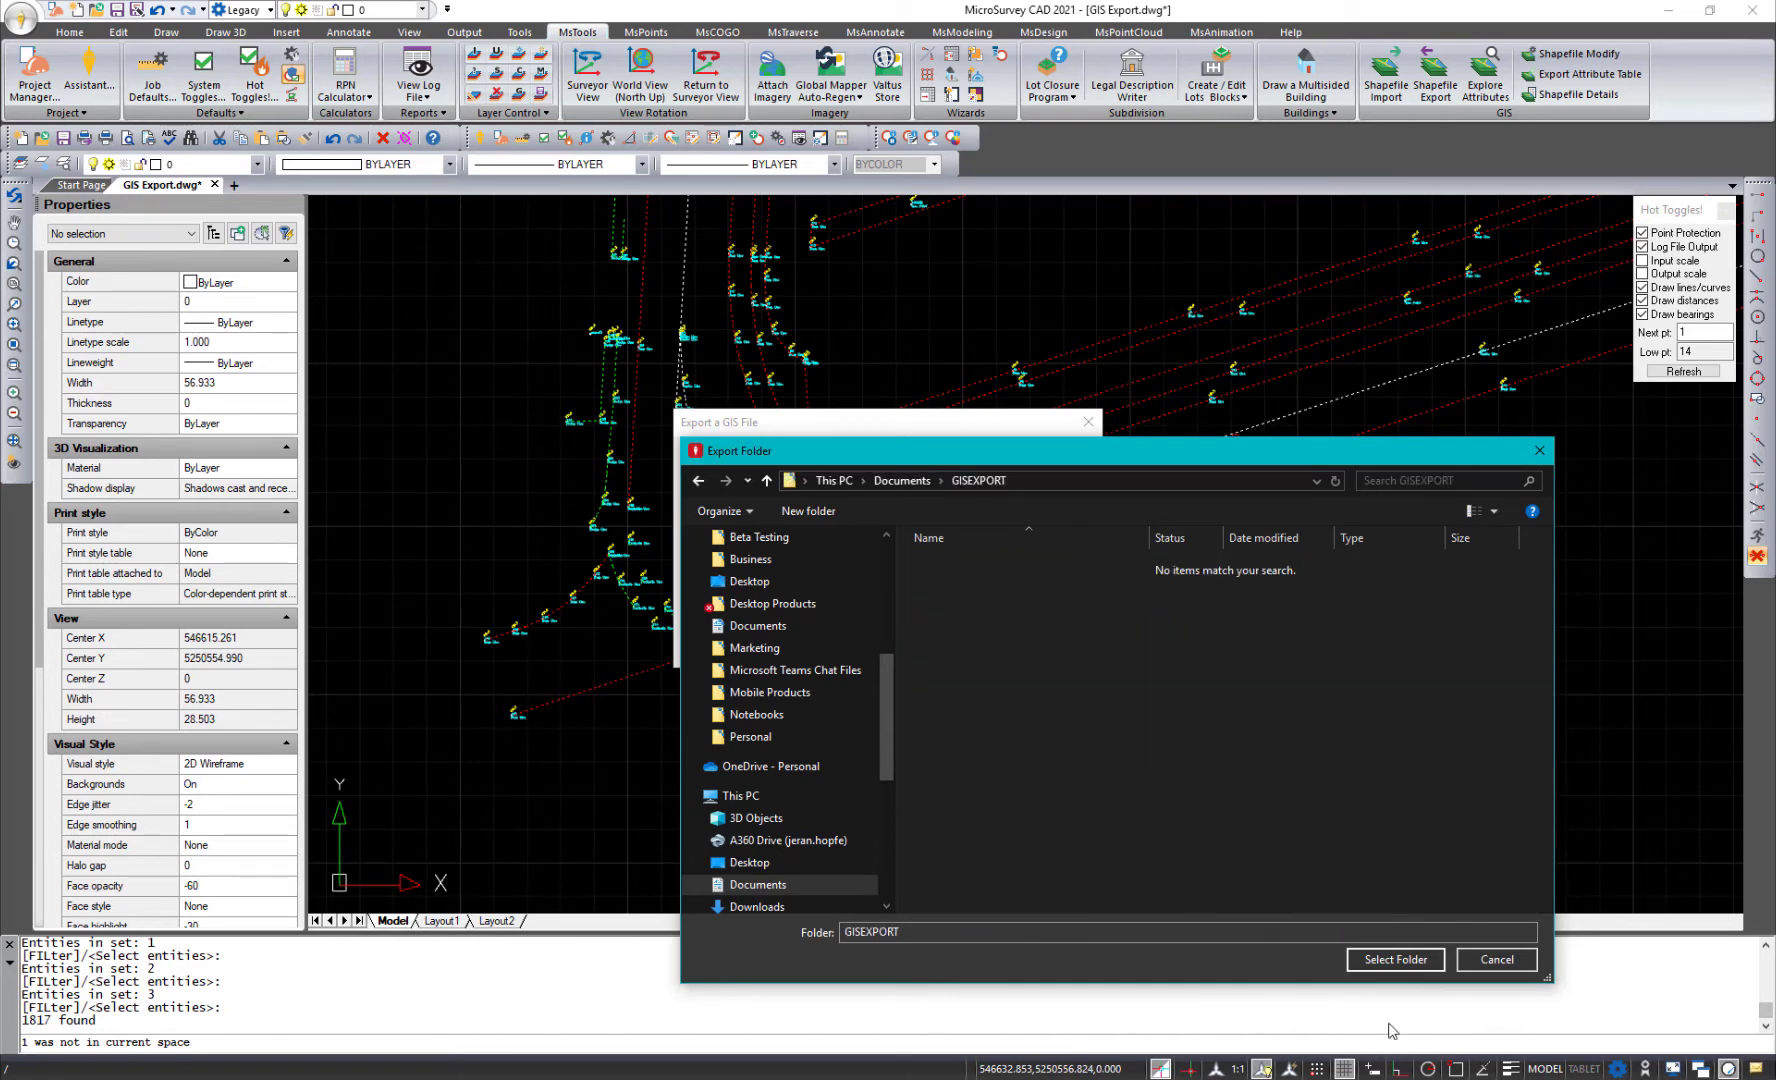
{"action": "left_click", "coordinate": [1390, 961]}
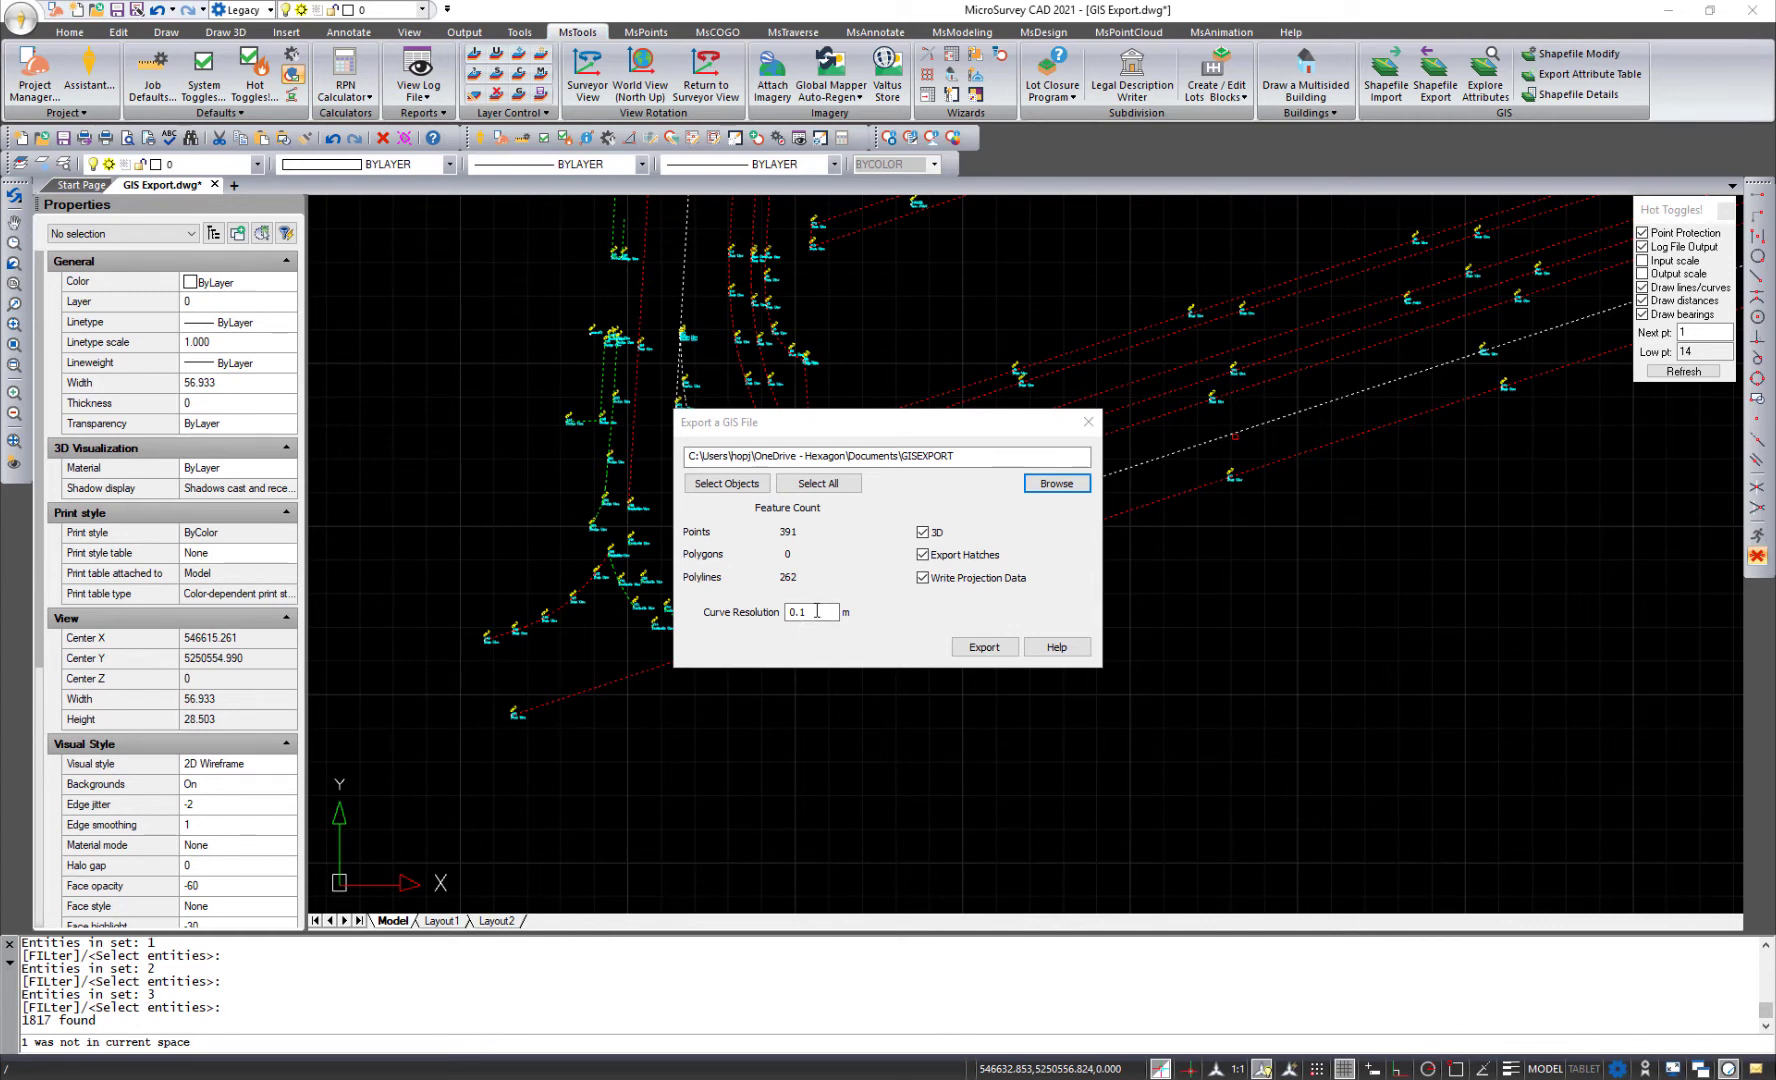
Review 3D, Export Hatches and 0.1 m curve resolution, then export the shapefiles
{"action": "left_click", "coordinate": [873, 562]}
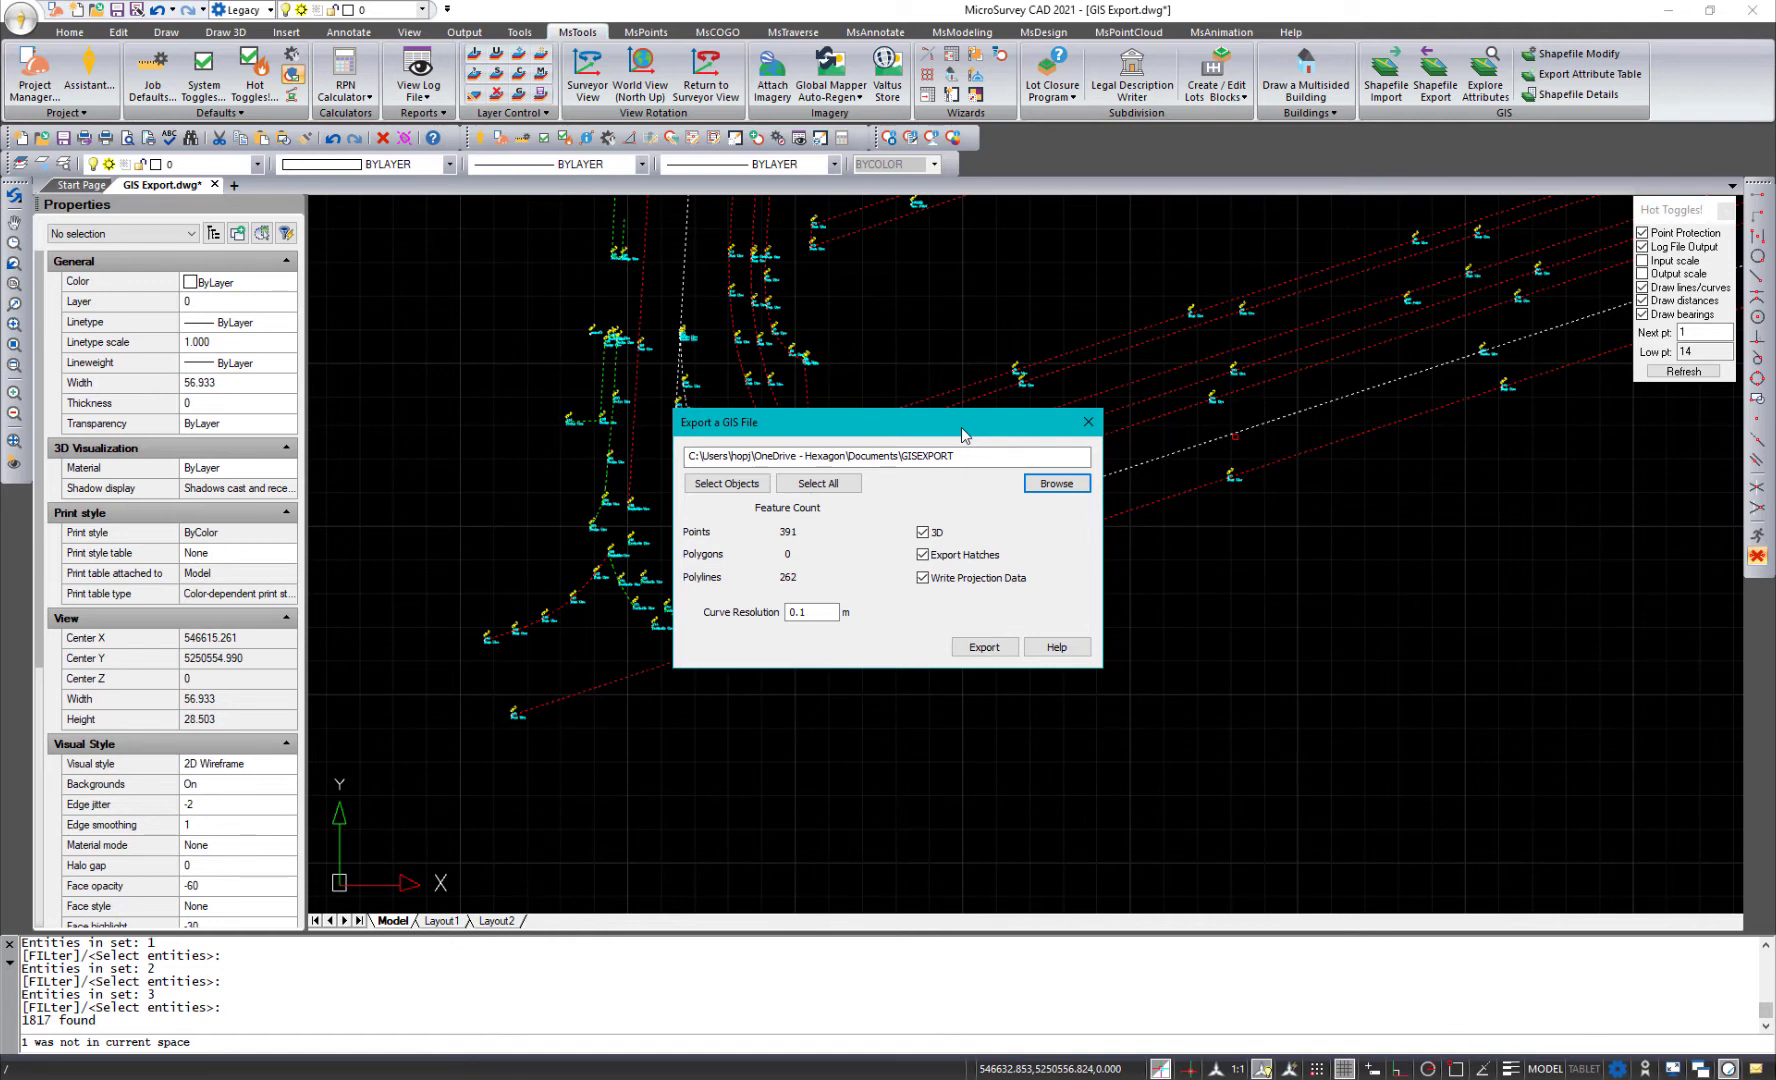
{"action": "left_click", "coordinate": [814, 612]}
{"action": "left_click", "coordinate": [922, 555]}
{"action": "left_click", "coordinate": [984, 647]}
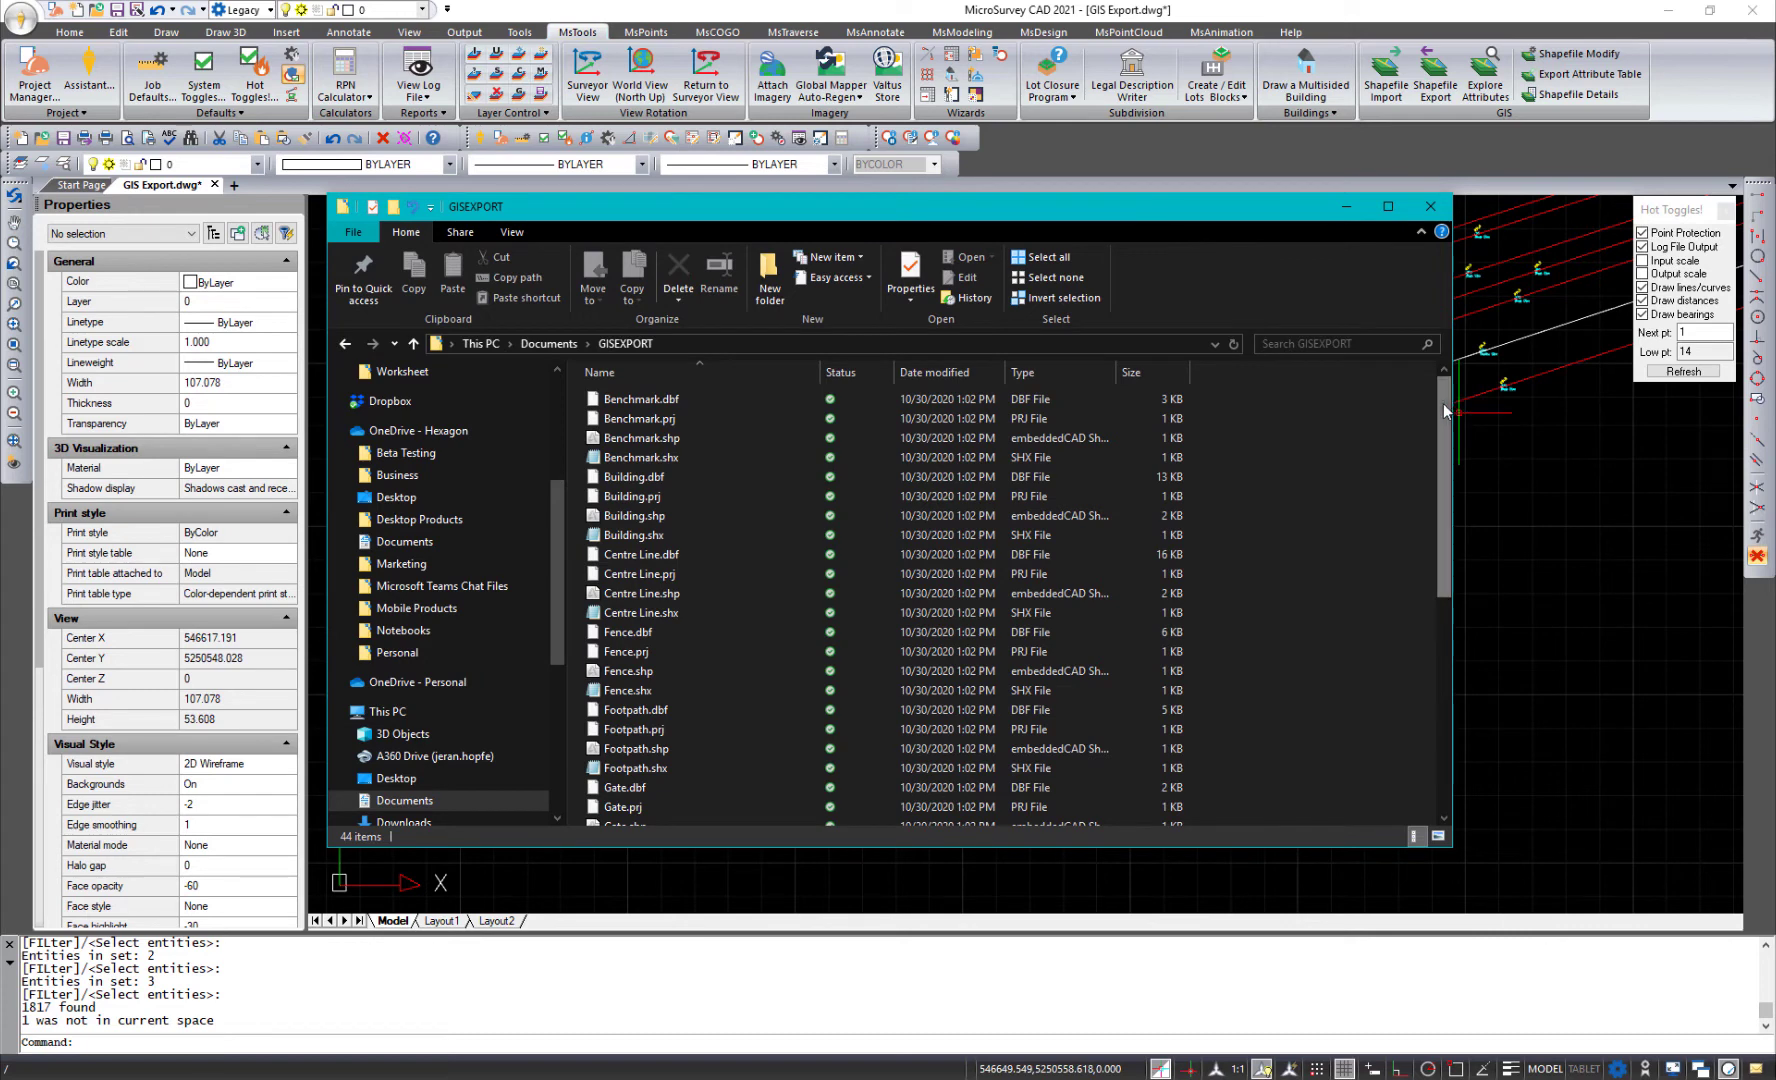
Browse the exported .shp, .shx, .dbf and .prj files in GISEXPORT, then minimize the window
{"action": "mouse_move", "coordinate": [1442, 401]}
{"action": "left_mouse_down"}
{"action": "mouse_move", "coordinate": [1460, 620]}
{"action": "mouse_move", "coordinate": [1470, 380]}
{"action": "left_mouse_up"}
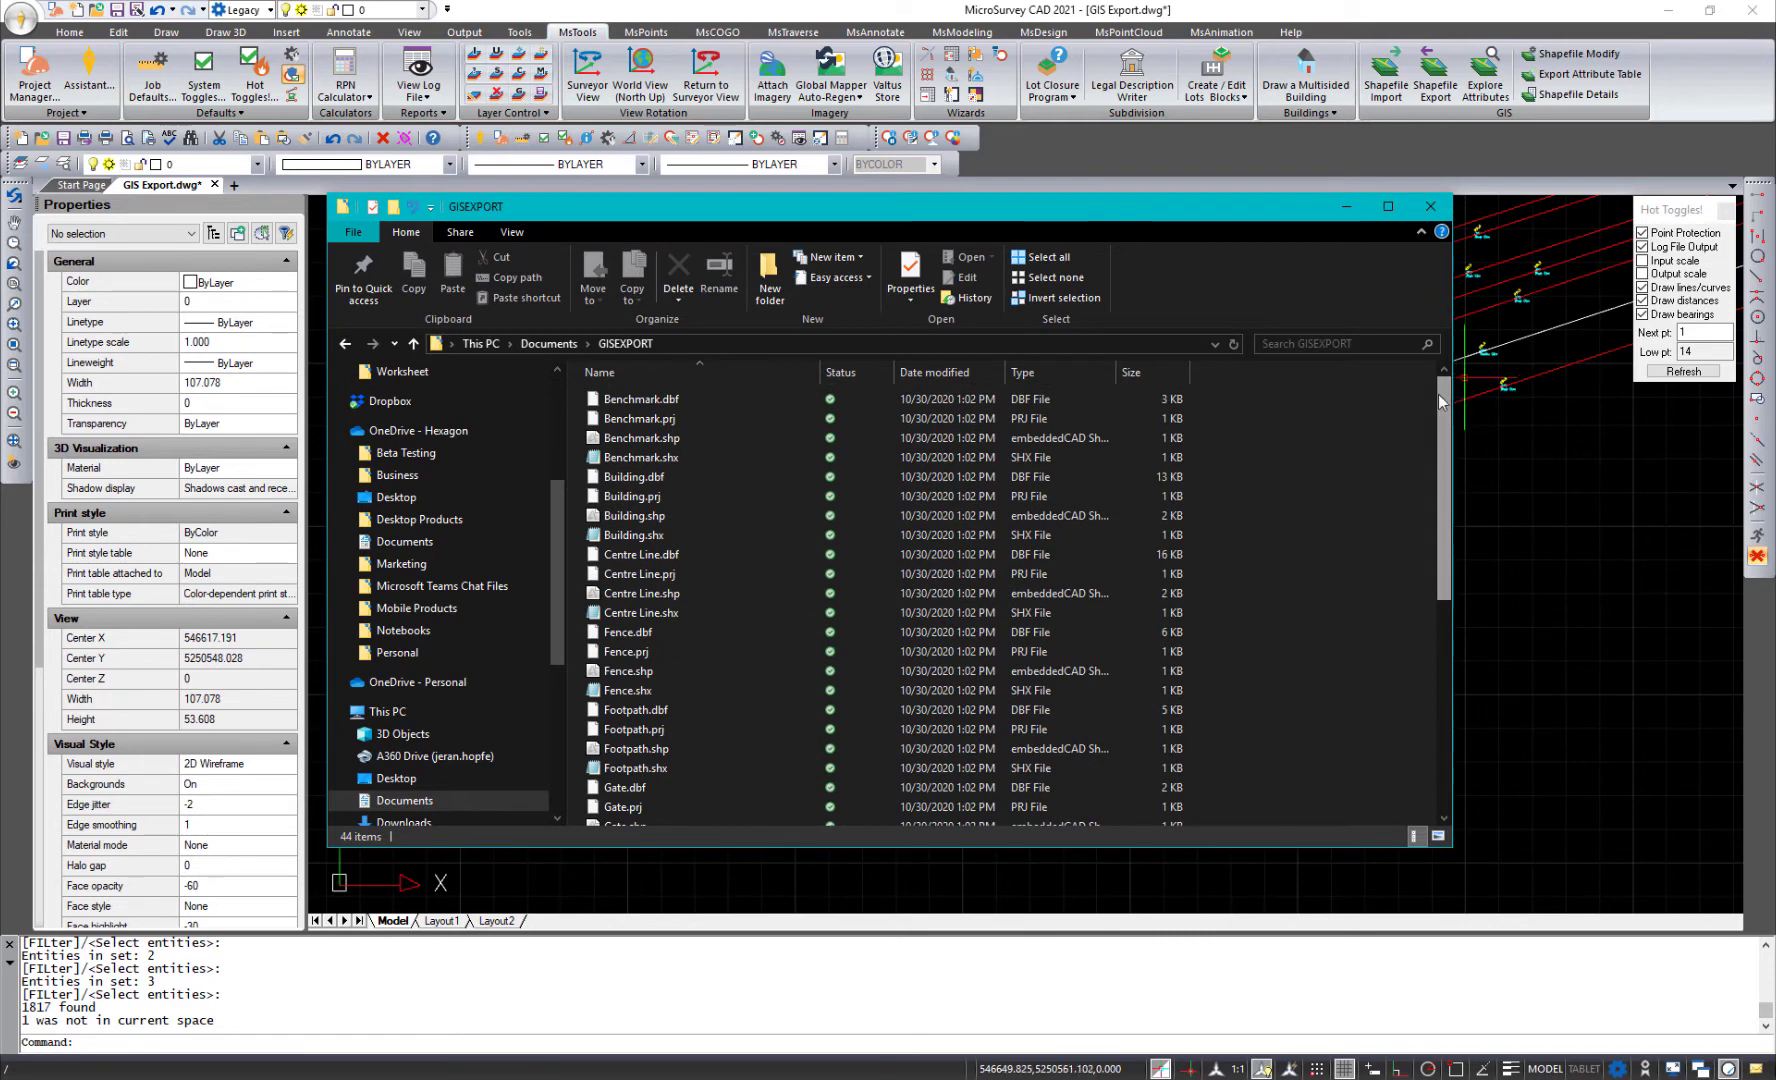
{"action": "left_click", "coordinate": [655, 459]}
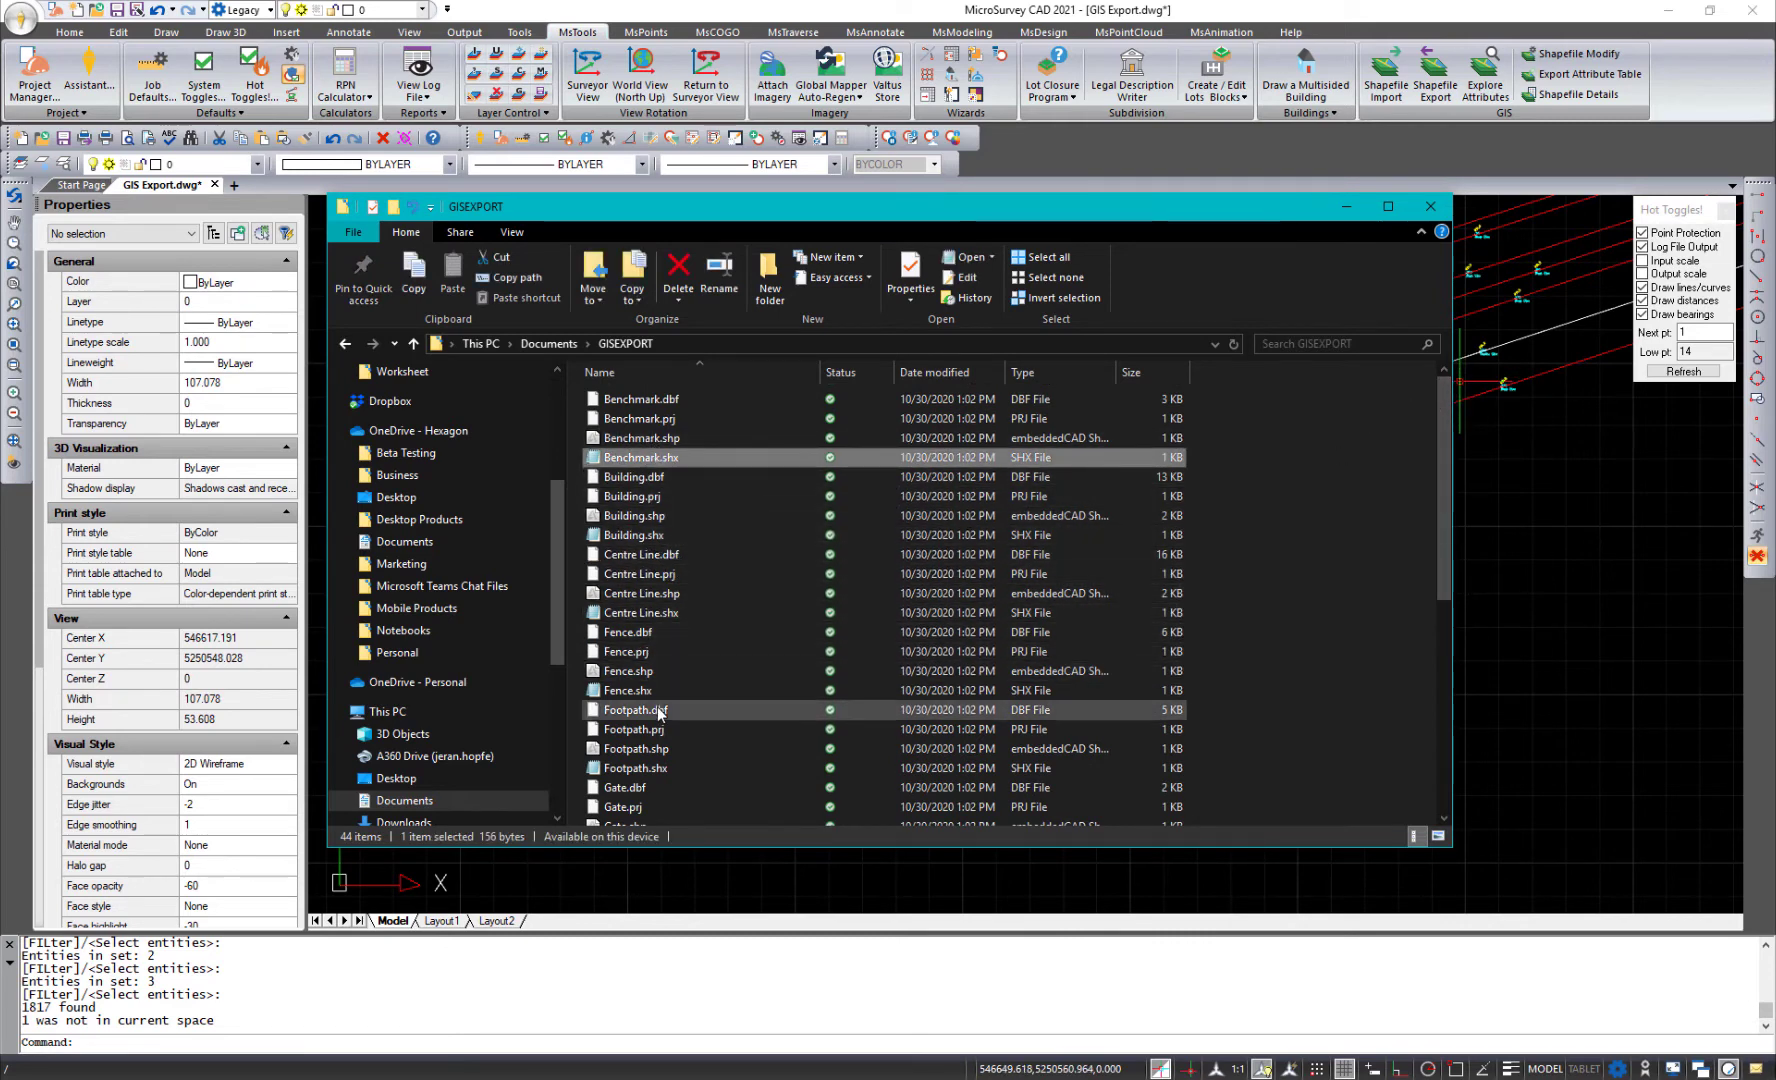
{"action": "scroll", "coordinate": [842, 728], "scroll_direction": "down", "scroll_amount": 1}
{"action": "left_click_drag", "start_coordinate": [1441, 490], "coordinate": [1440, 675]}
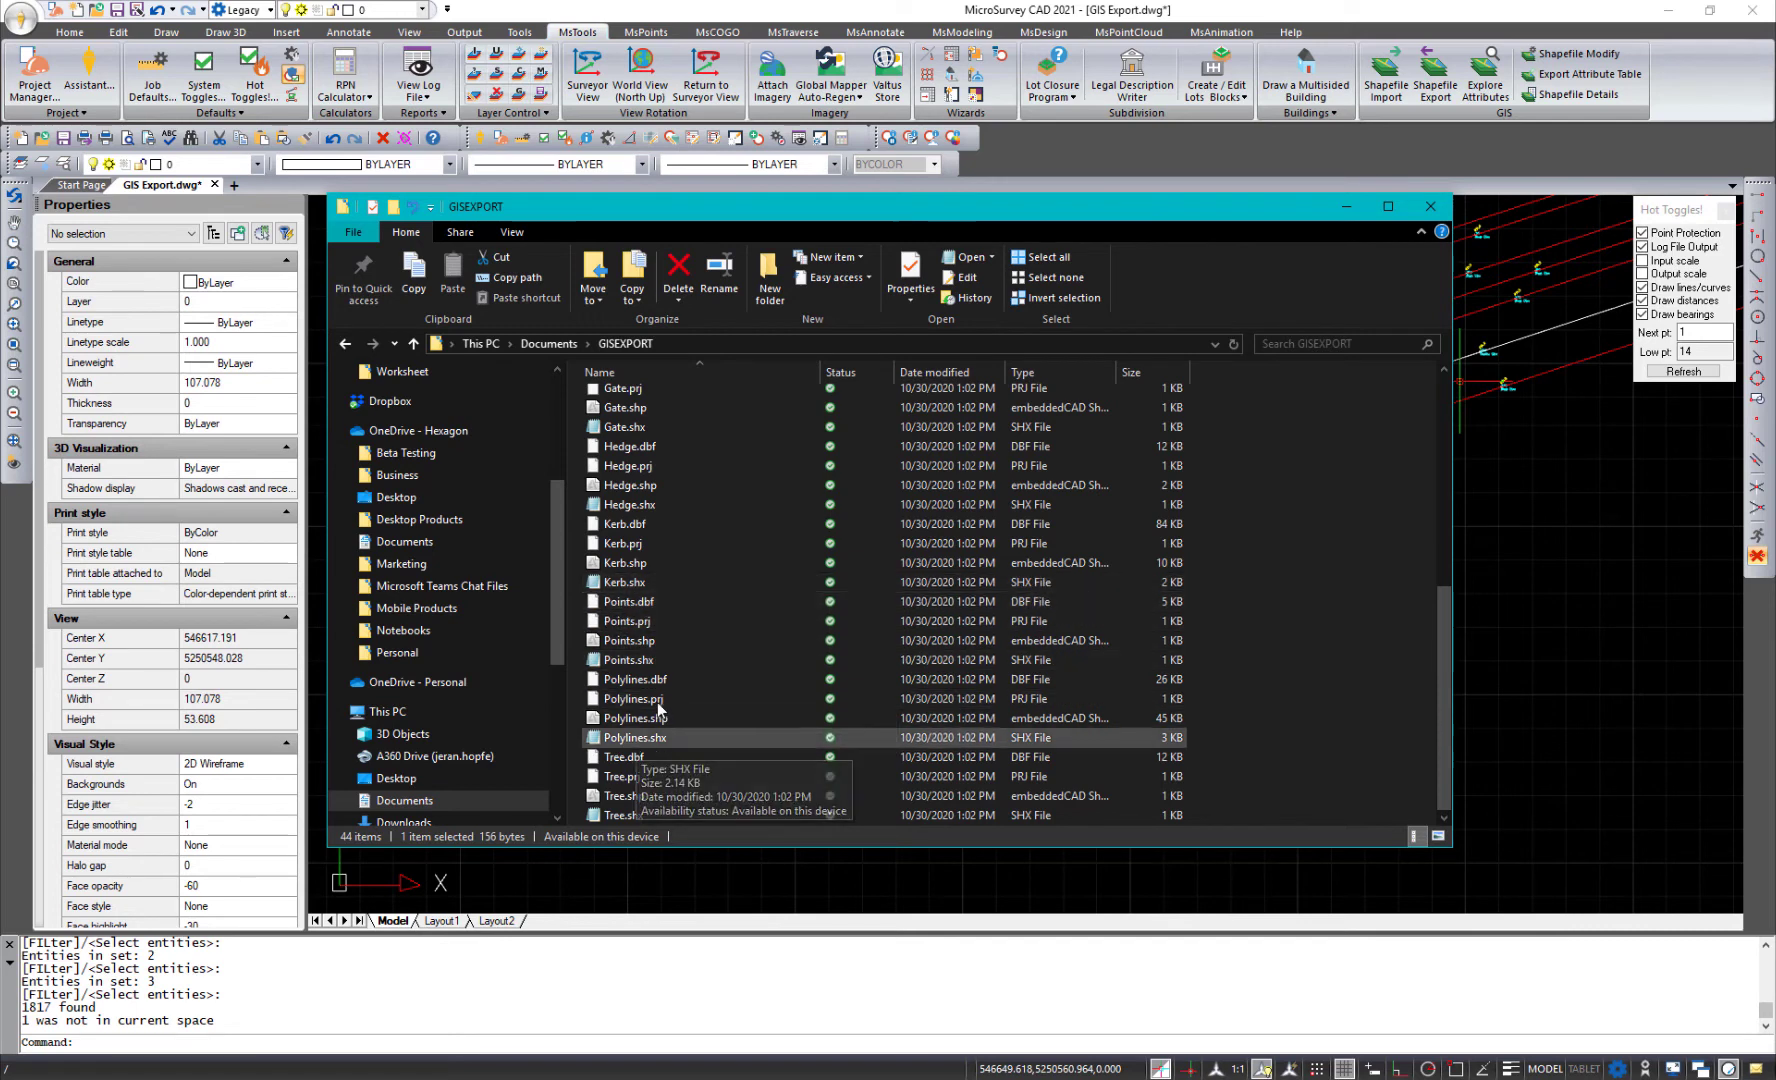
{"action": "scroll", "coordinate": [697, 649], "scroll_direction": "up", "scroll_amount": 4}
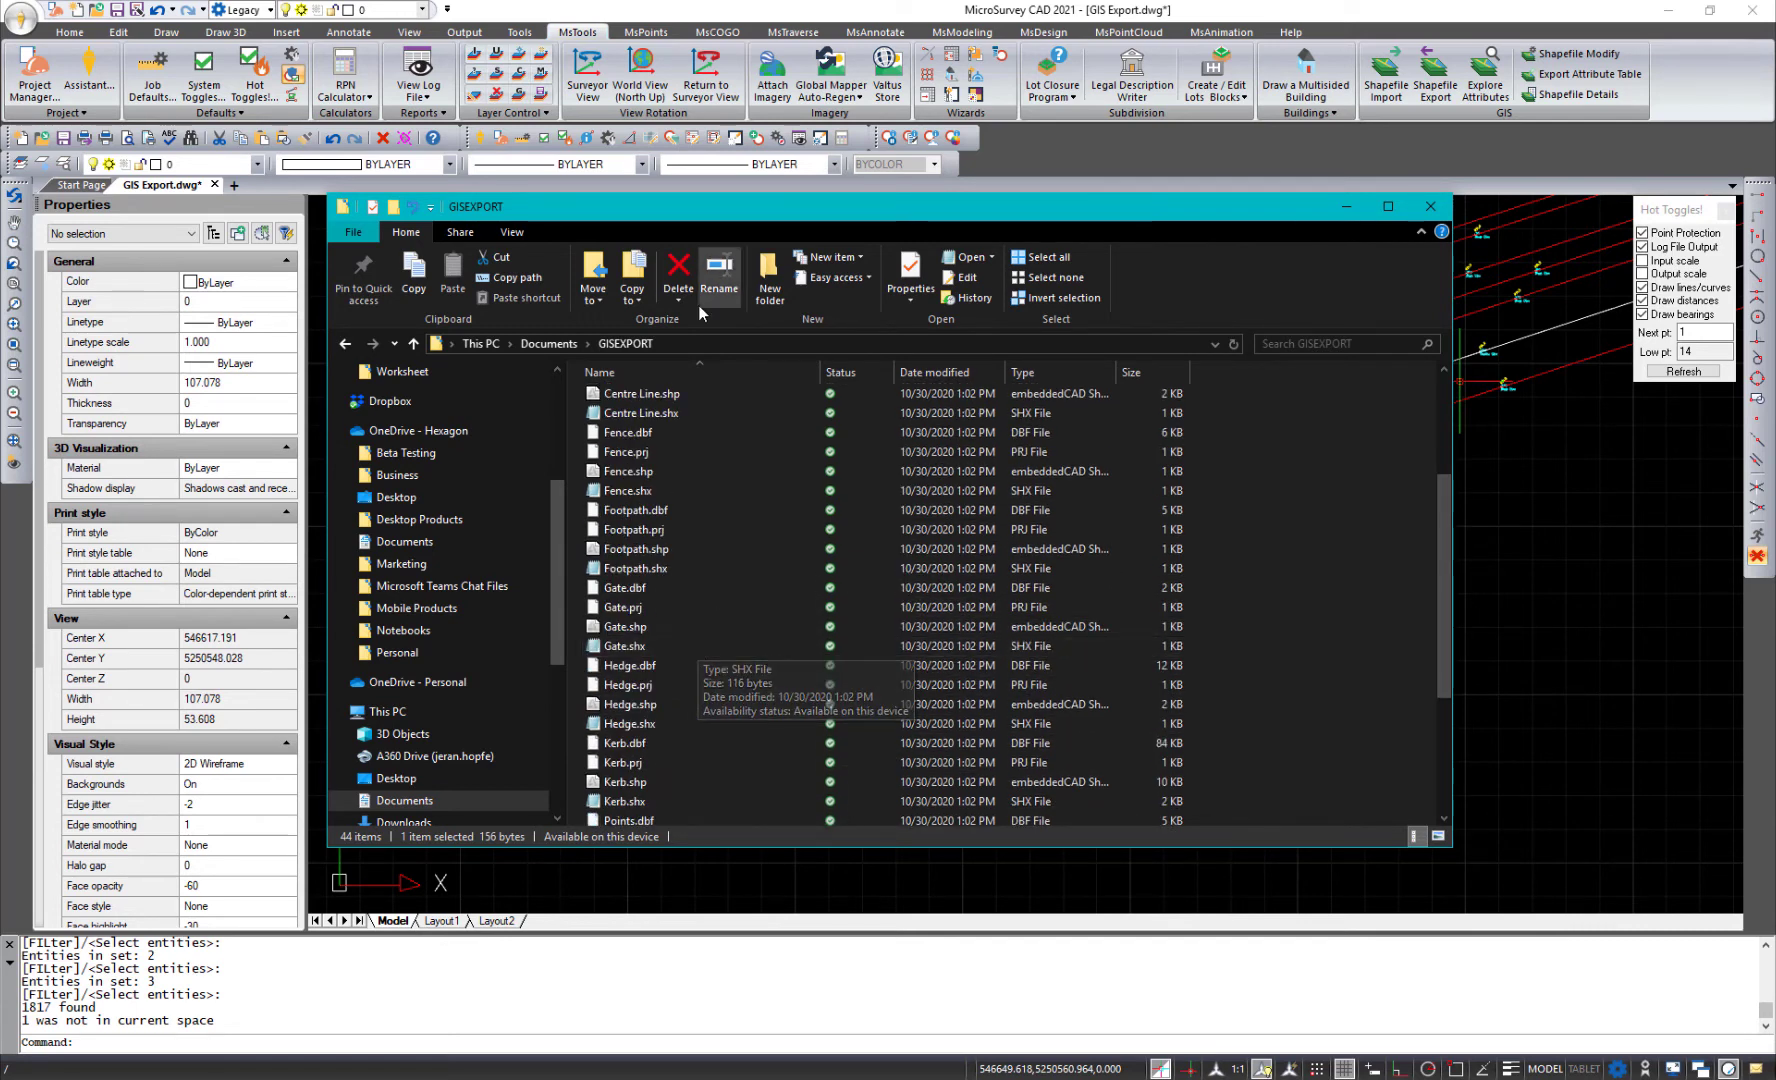
{"action": "scroll", "coordinate": [699, 647], "scroll_direction": "down", "scroll_amount": 4}
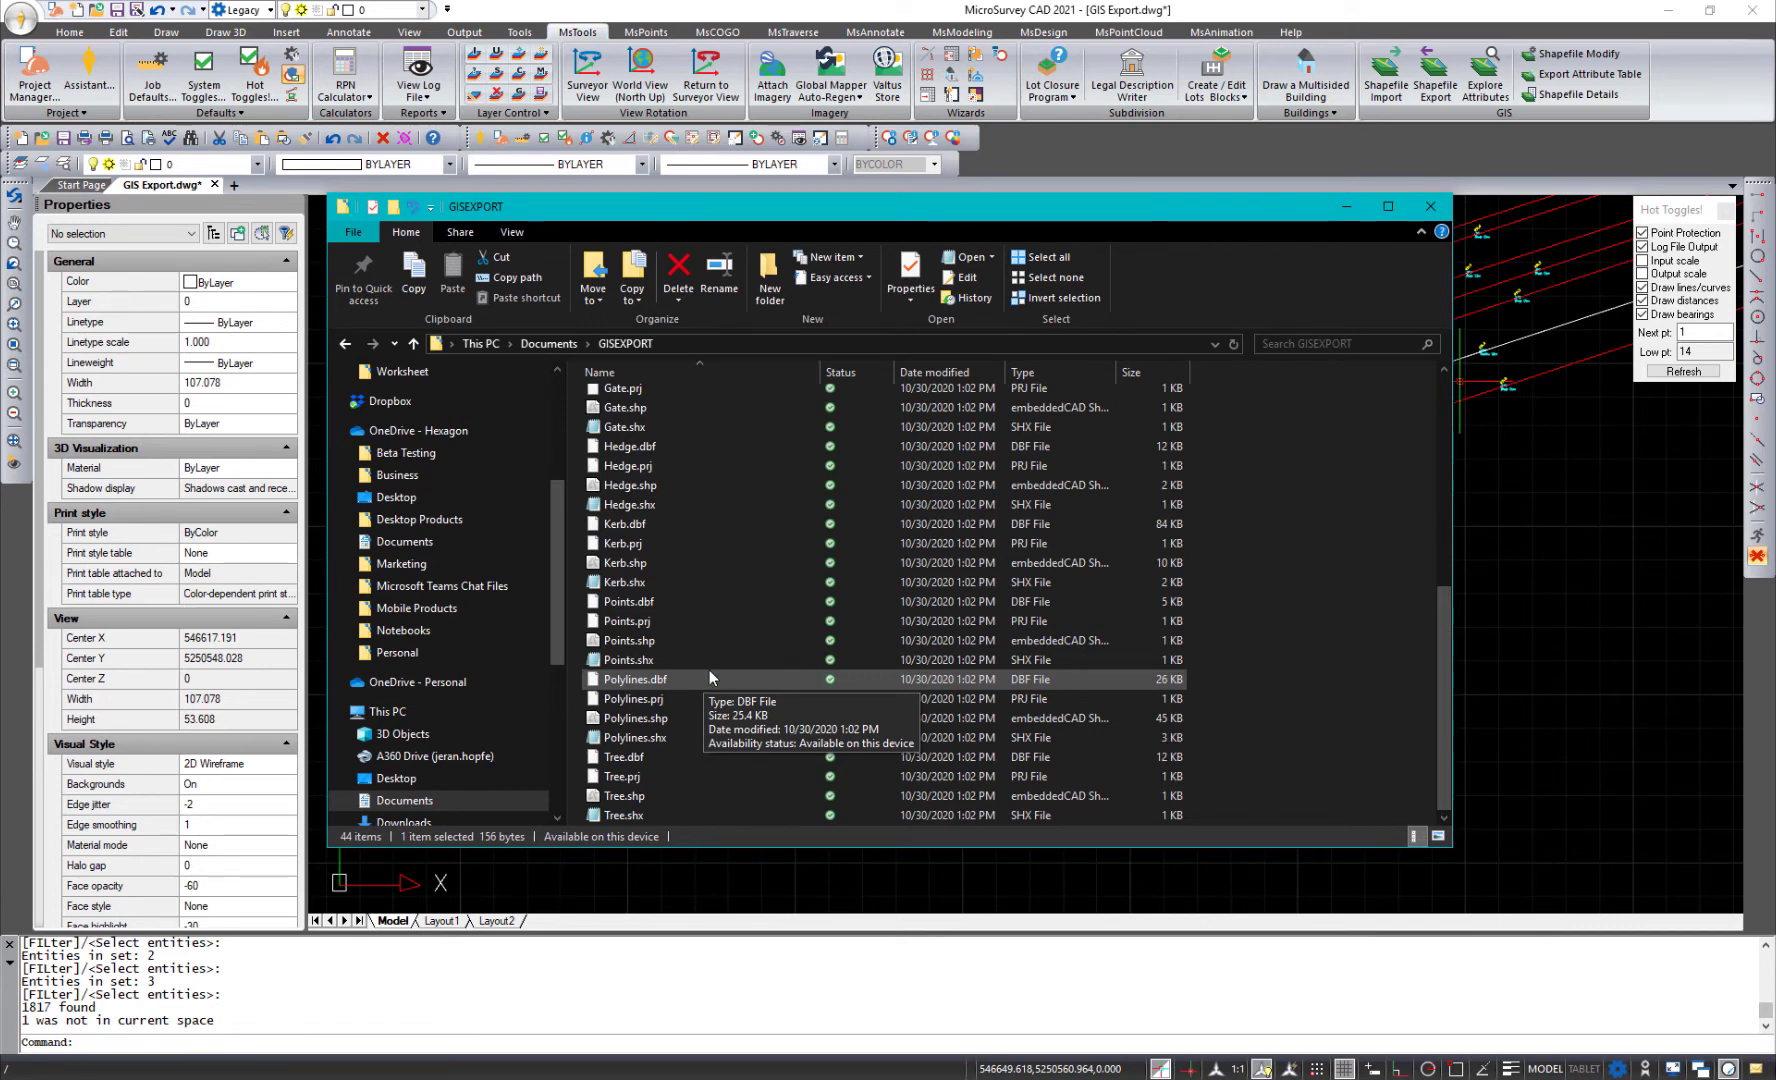
{"action": "scroll", "coordinate": [680, 600], "scroll_direction": "up", "scroll_amount": 3}
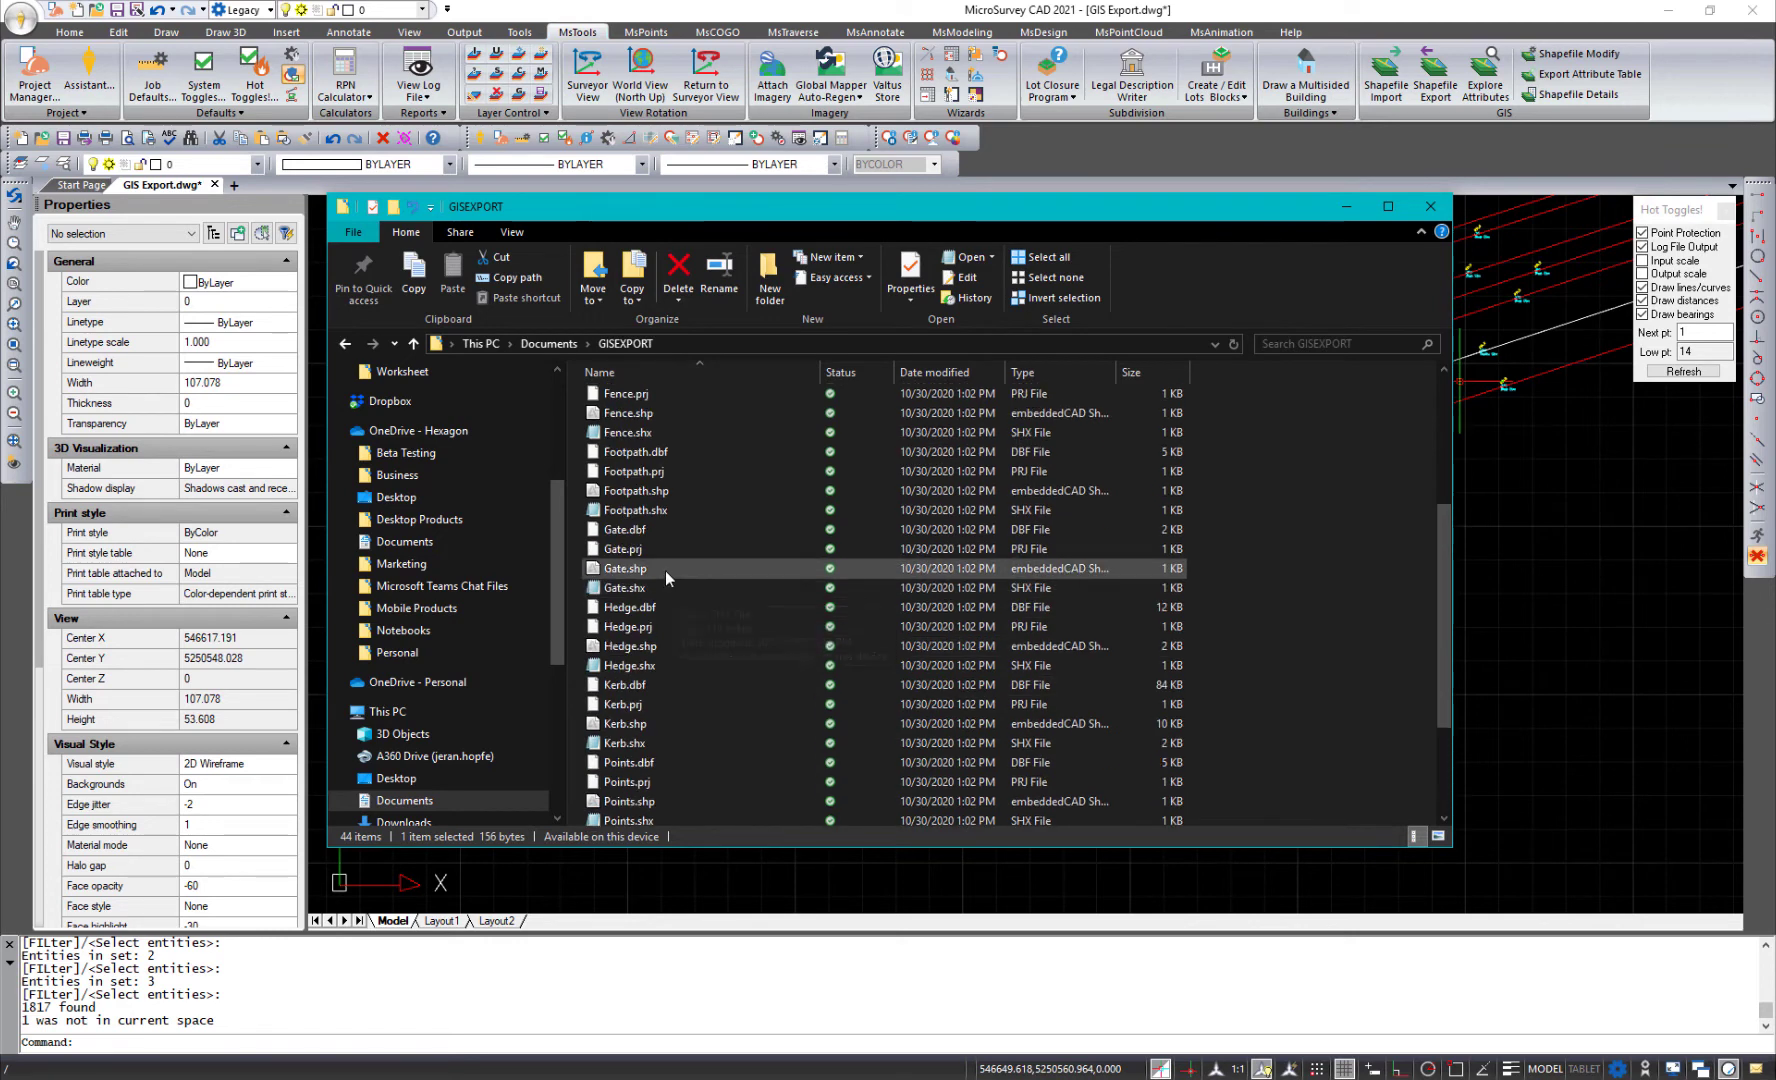
{"action": "scroll", "coordinate": [678, 598], "scroll_direction": "down", "scroll_amount": 3}
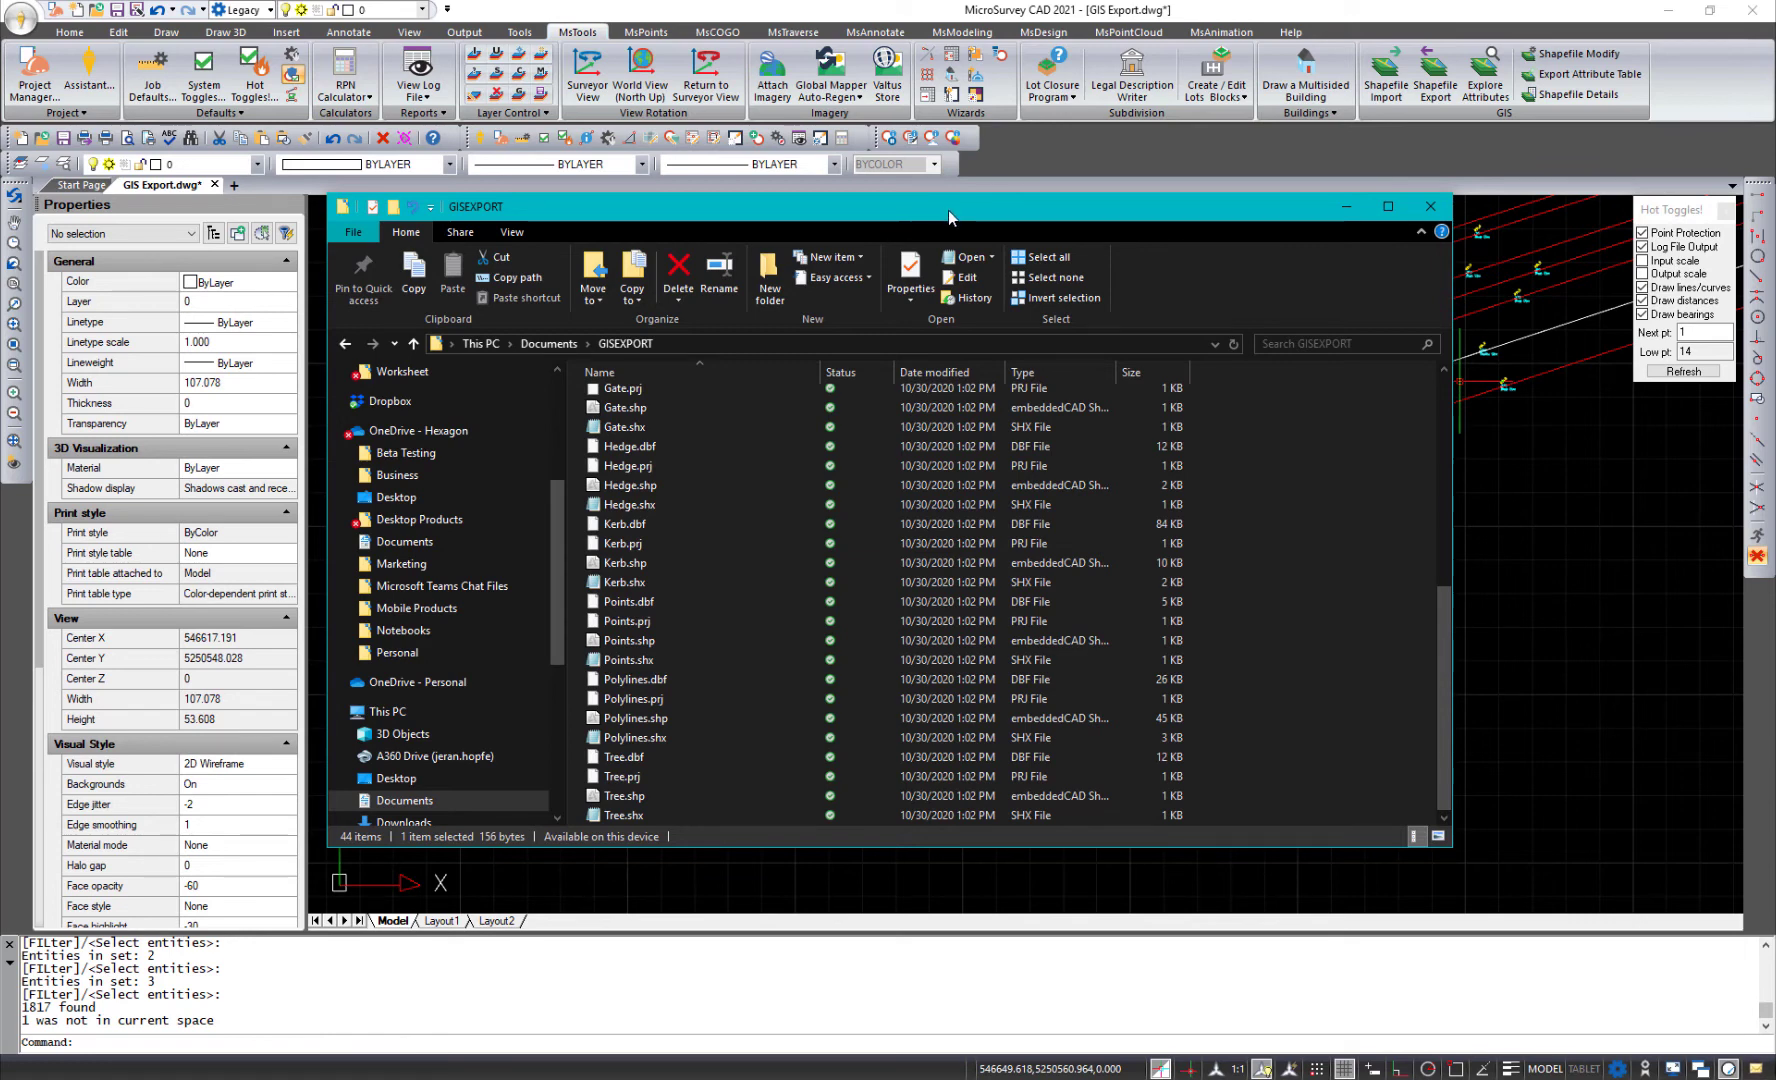
{"action": "key", "text": "super+Down"}
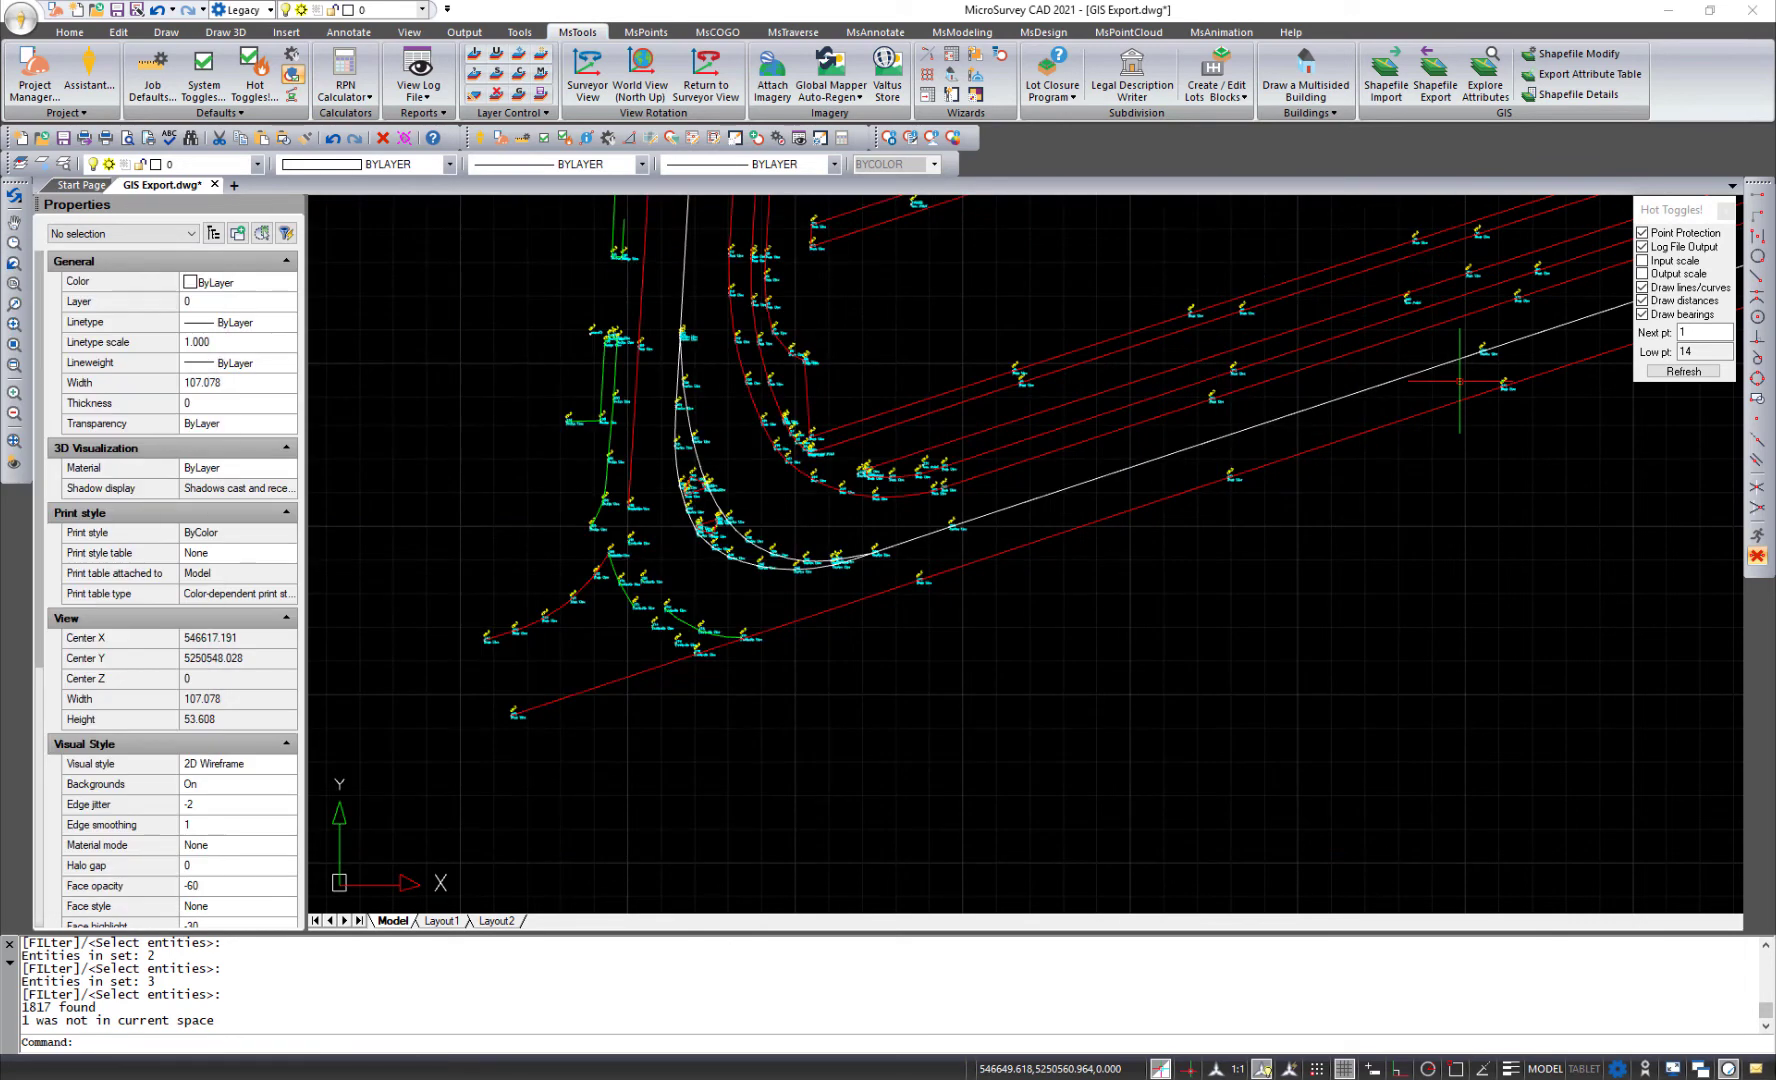
Import the four Polylines shapefile files from GISEXPORT onto the Google Earth globe
{"action": "key", "text": "alt+Tab"}
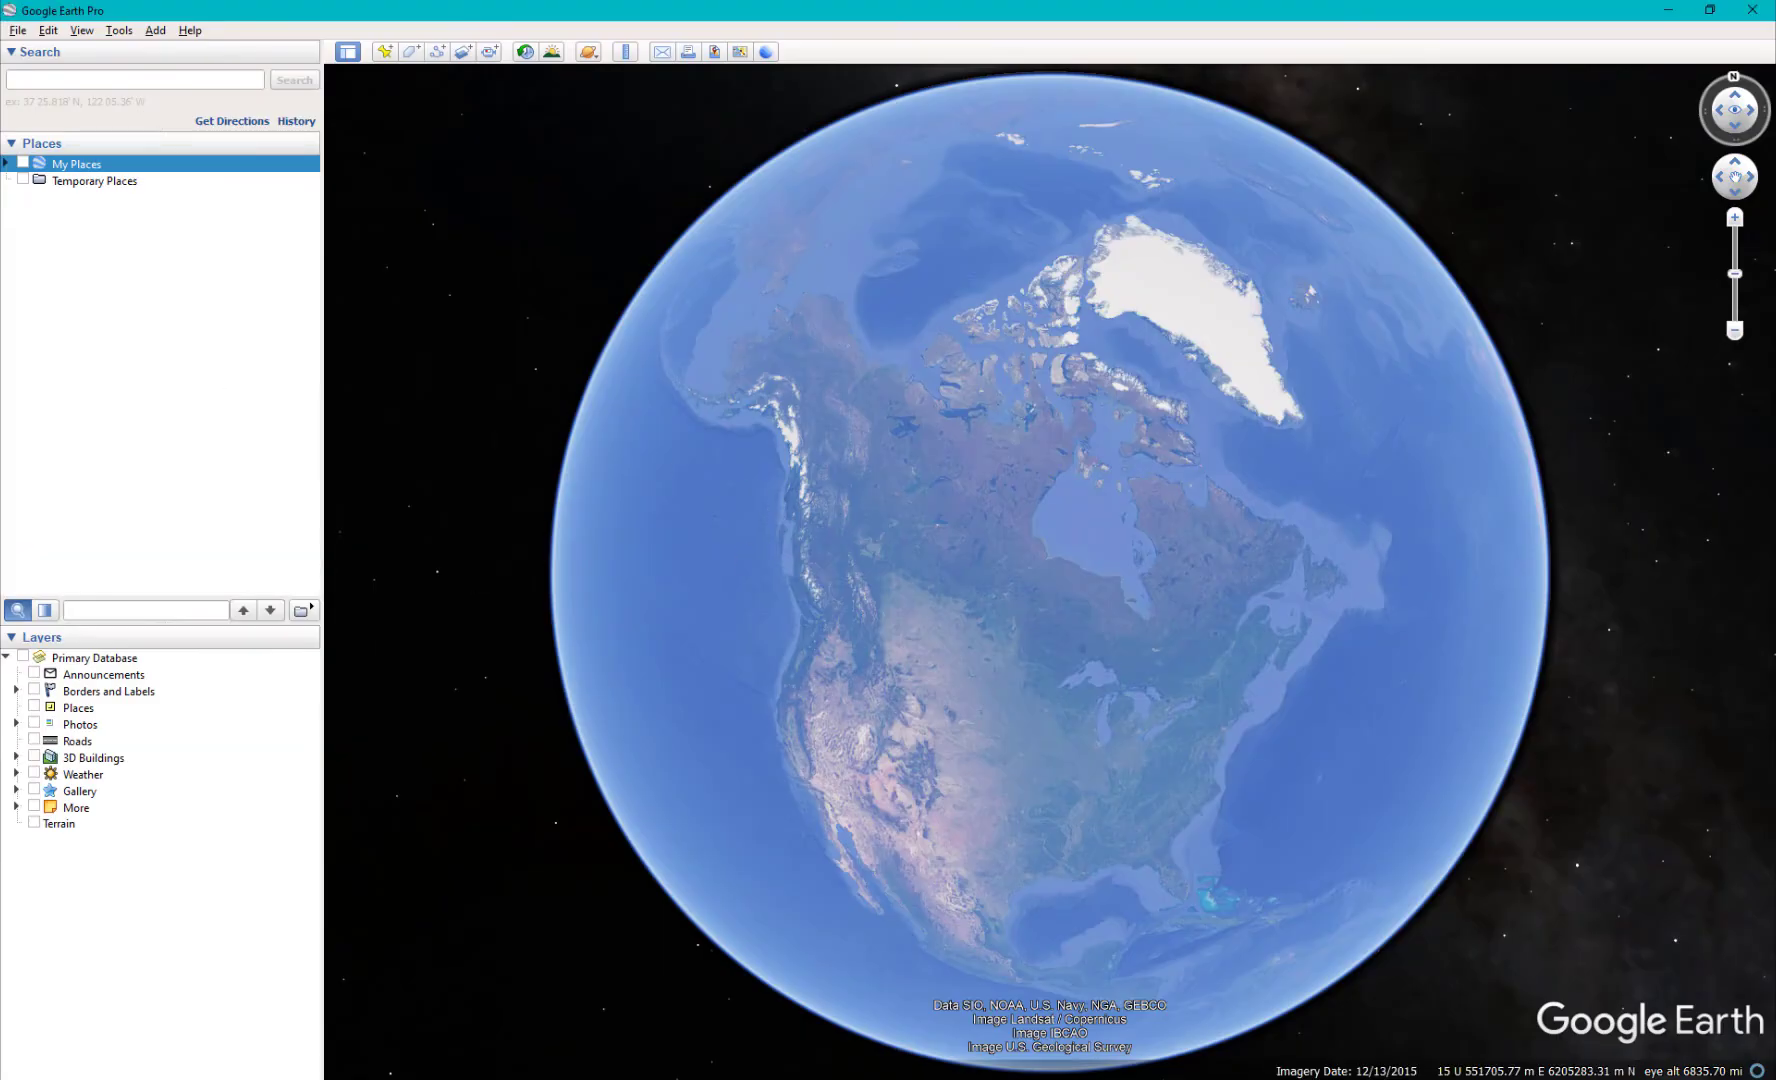
{"action": "key", "text": "alt+Tab"}
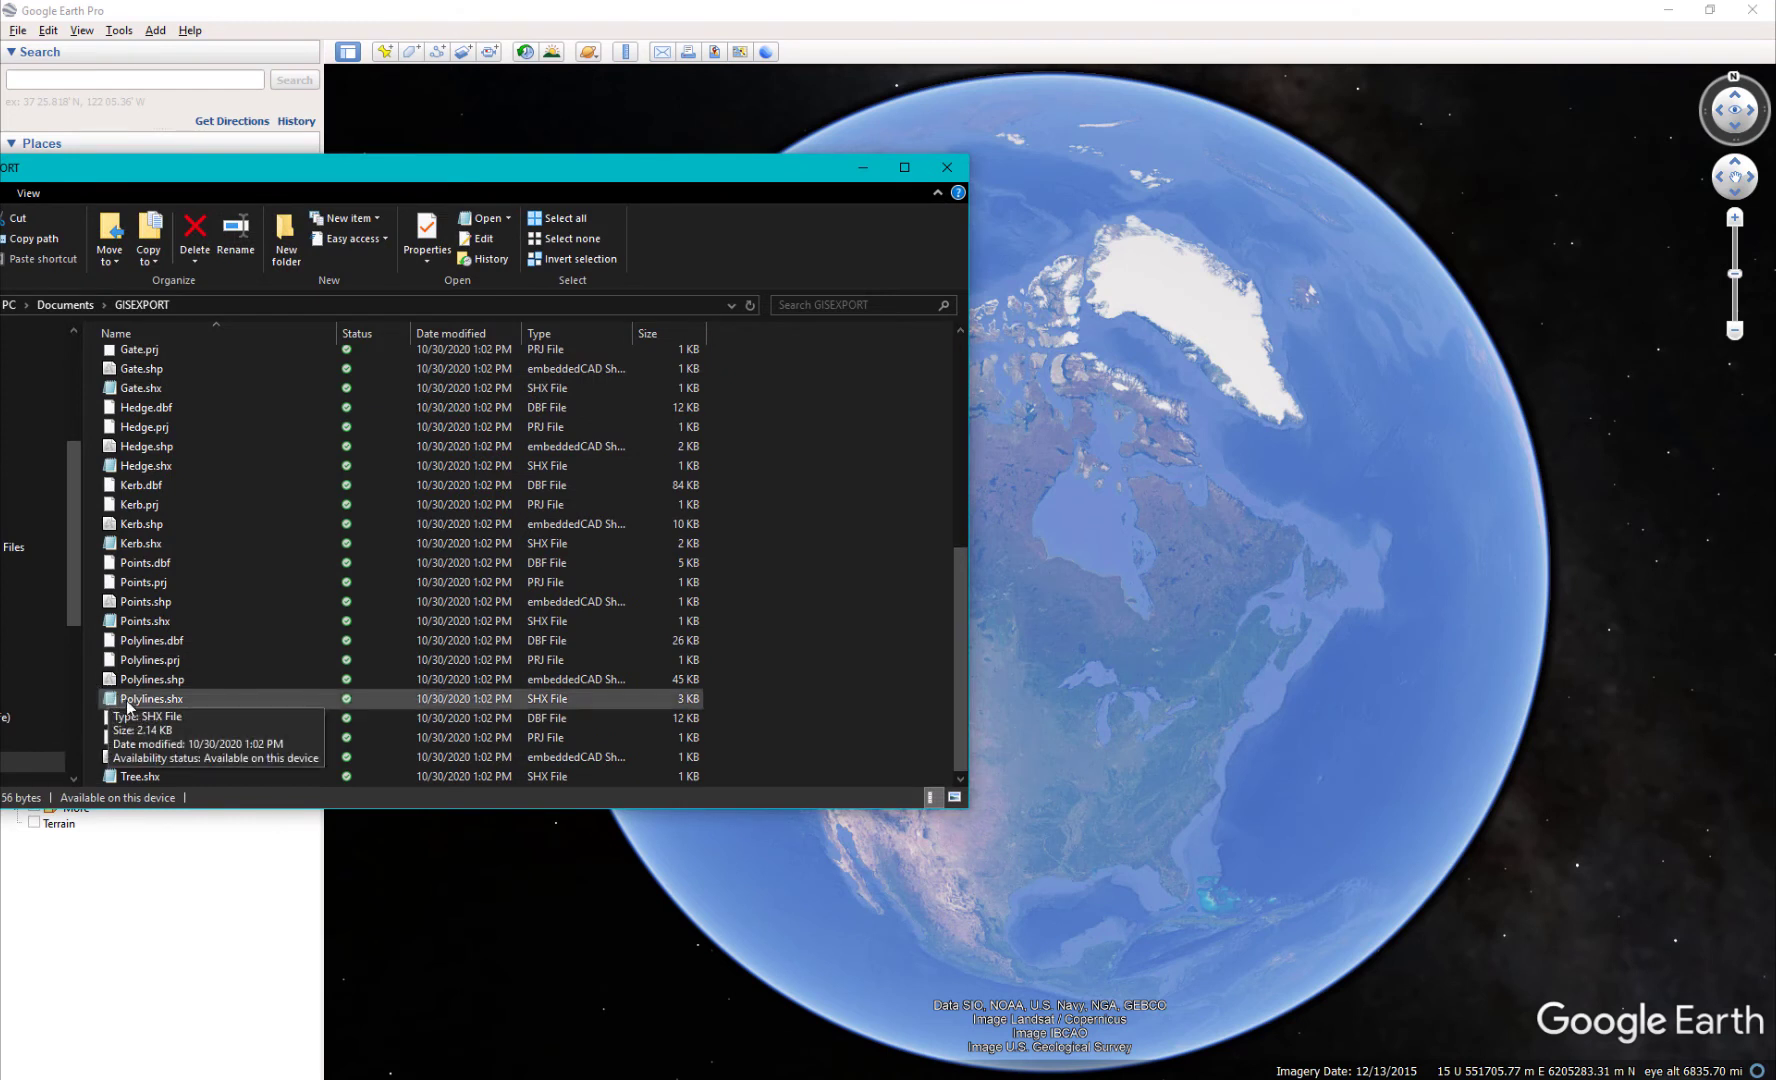
{"action": "left_click", "coordinate": [131, 702]}
{"action": "left_click", "coordinate": [137, 644], "text": "shift"}
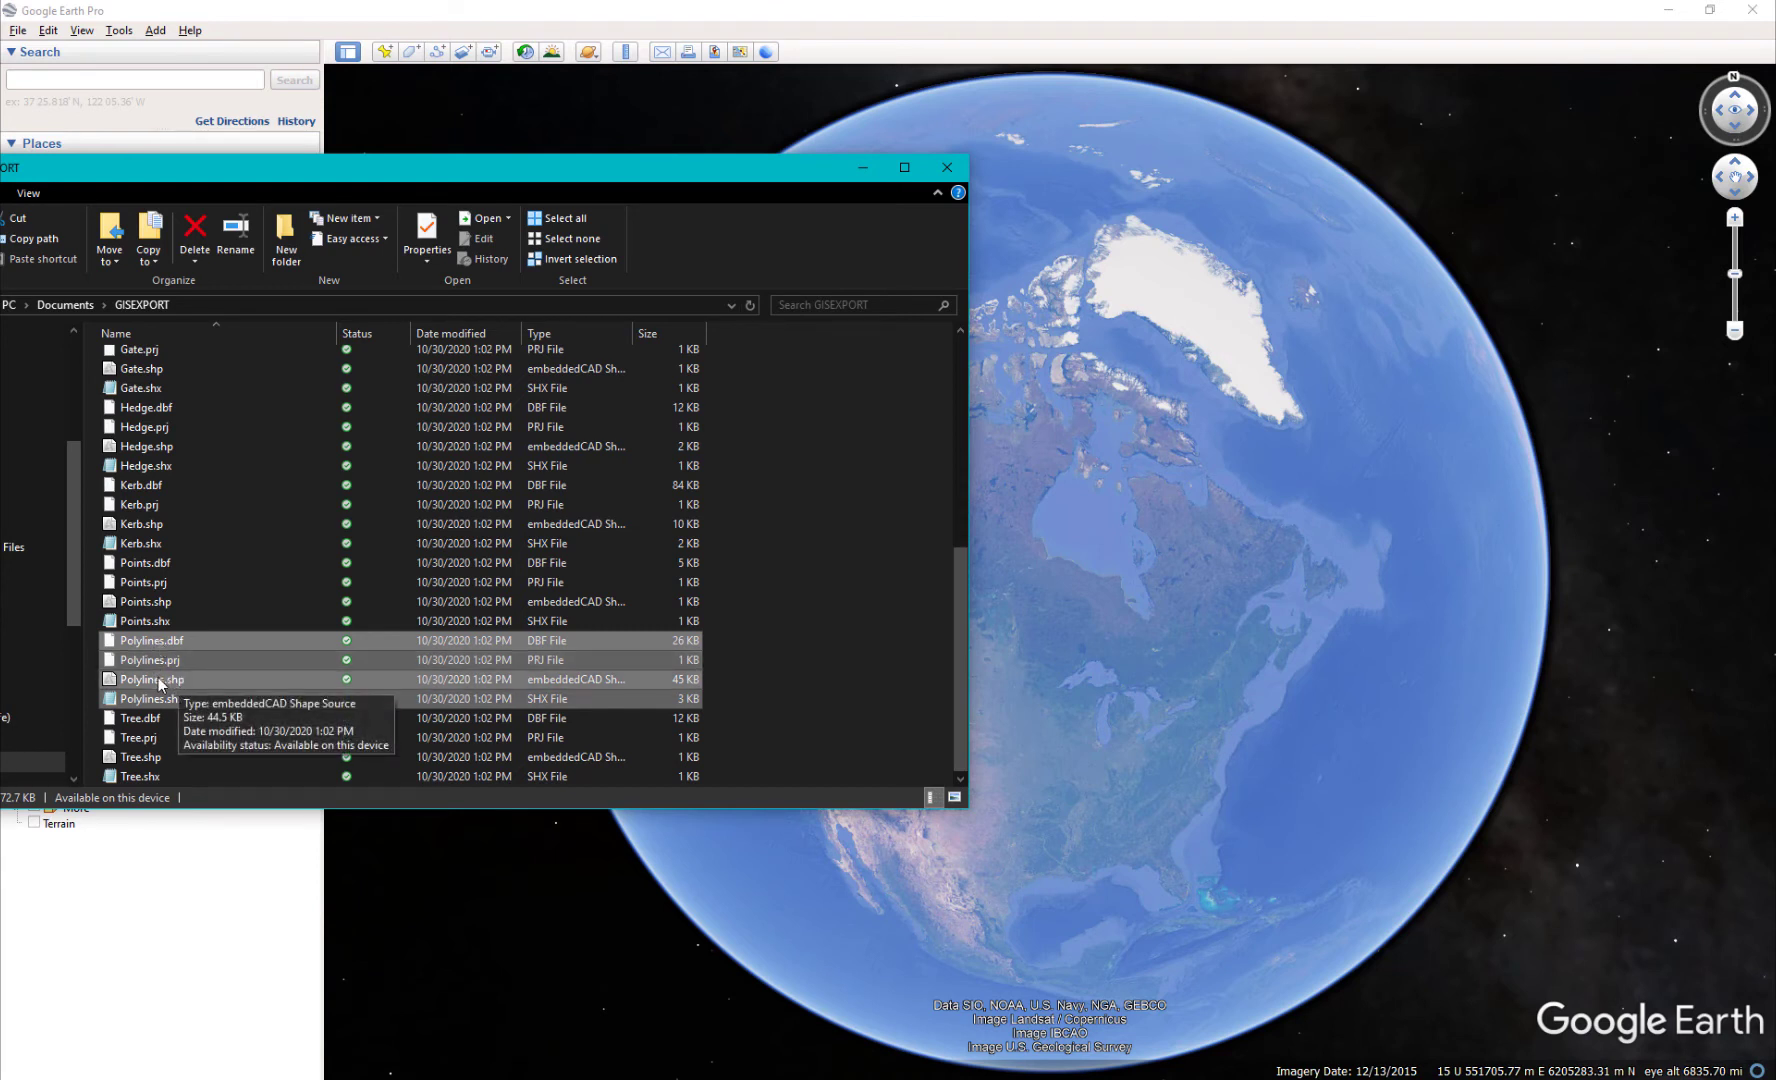
{"action": "left_click_drag", "start_coordinate": [160, 679], "coordinate": [1205, 645]}
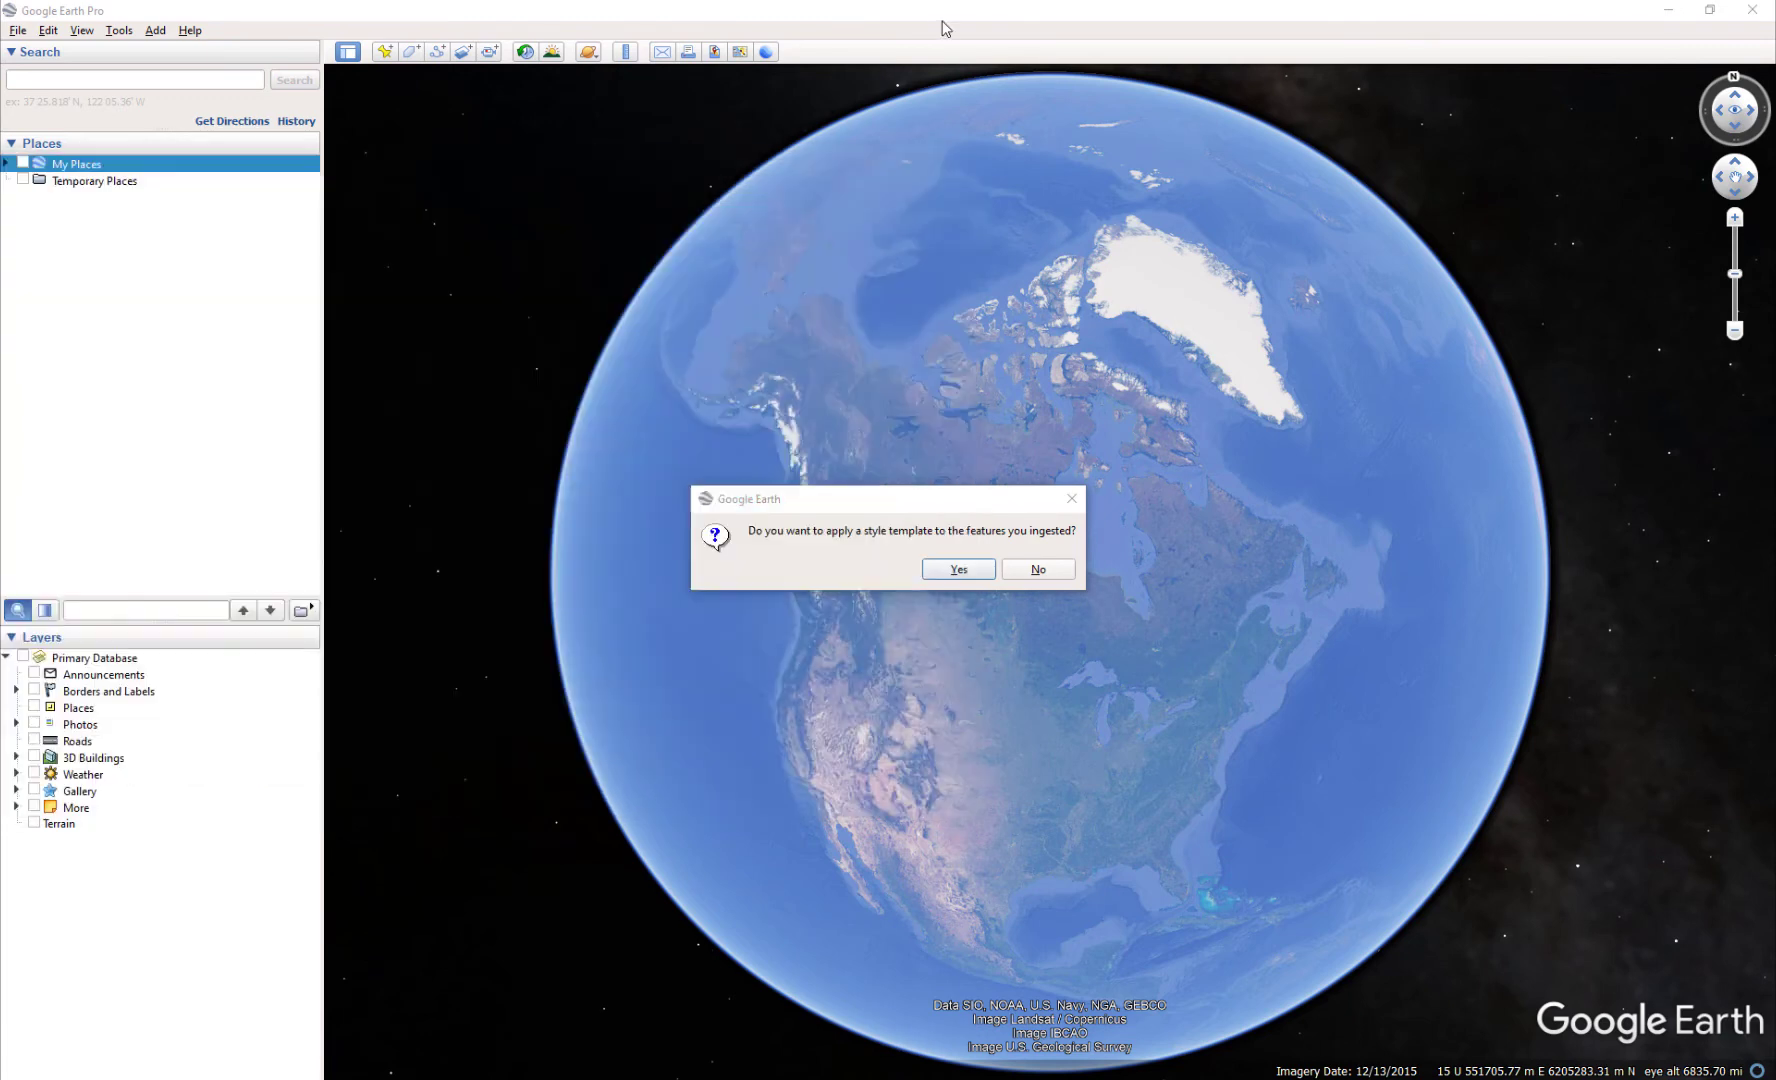
Style the Polylines features in a single red colour without saving the template, and display the layer
{"action": "left_click", "coordinate": [942, 28]}
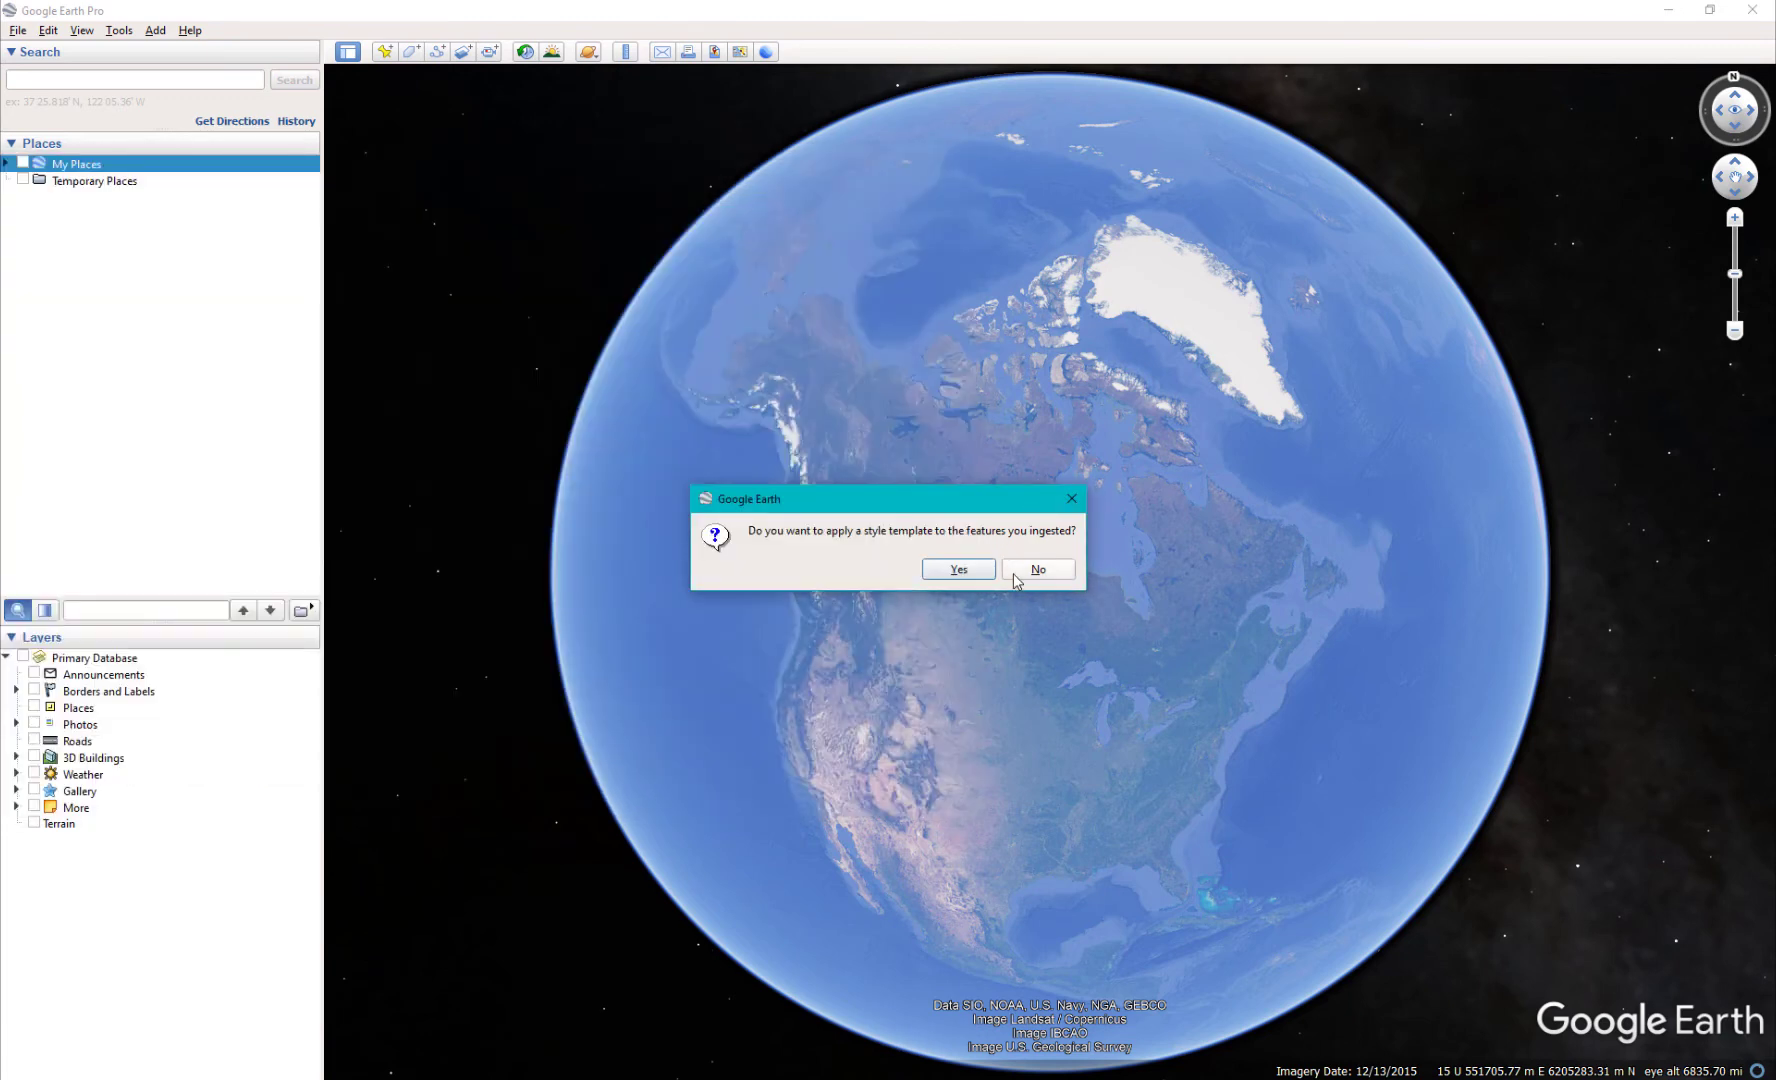
{"action": "left_click", "coordinate": [968, 572]}
{"action": "left_click", "coordinate": [728, 395]}
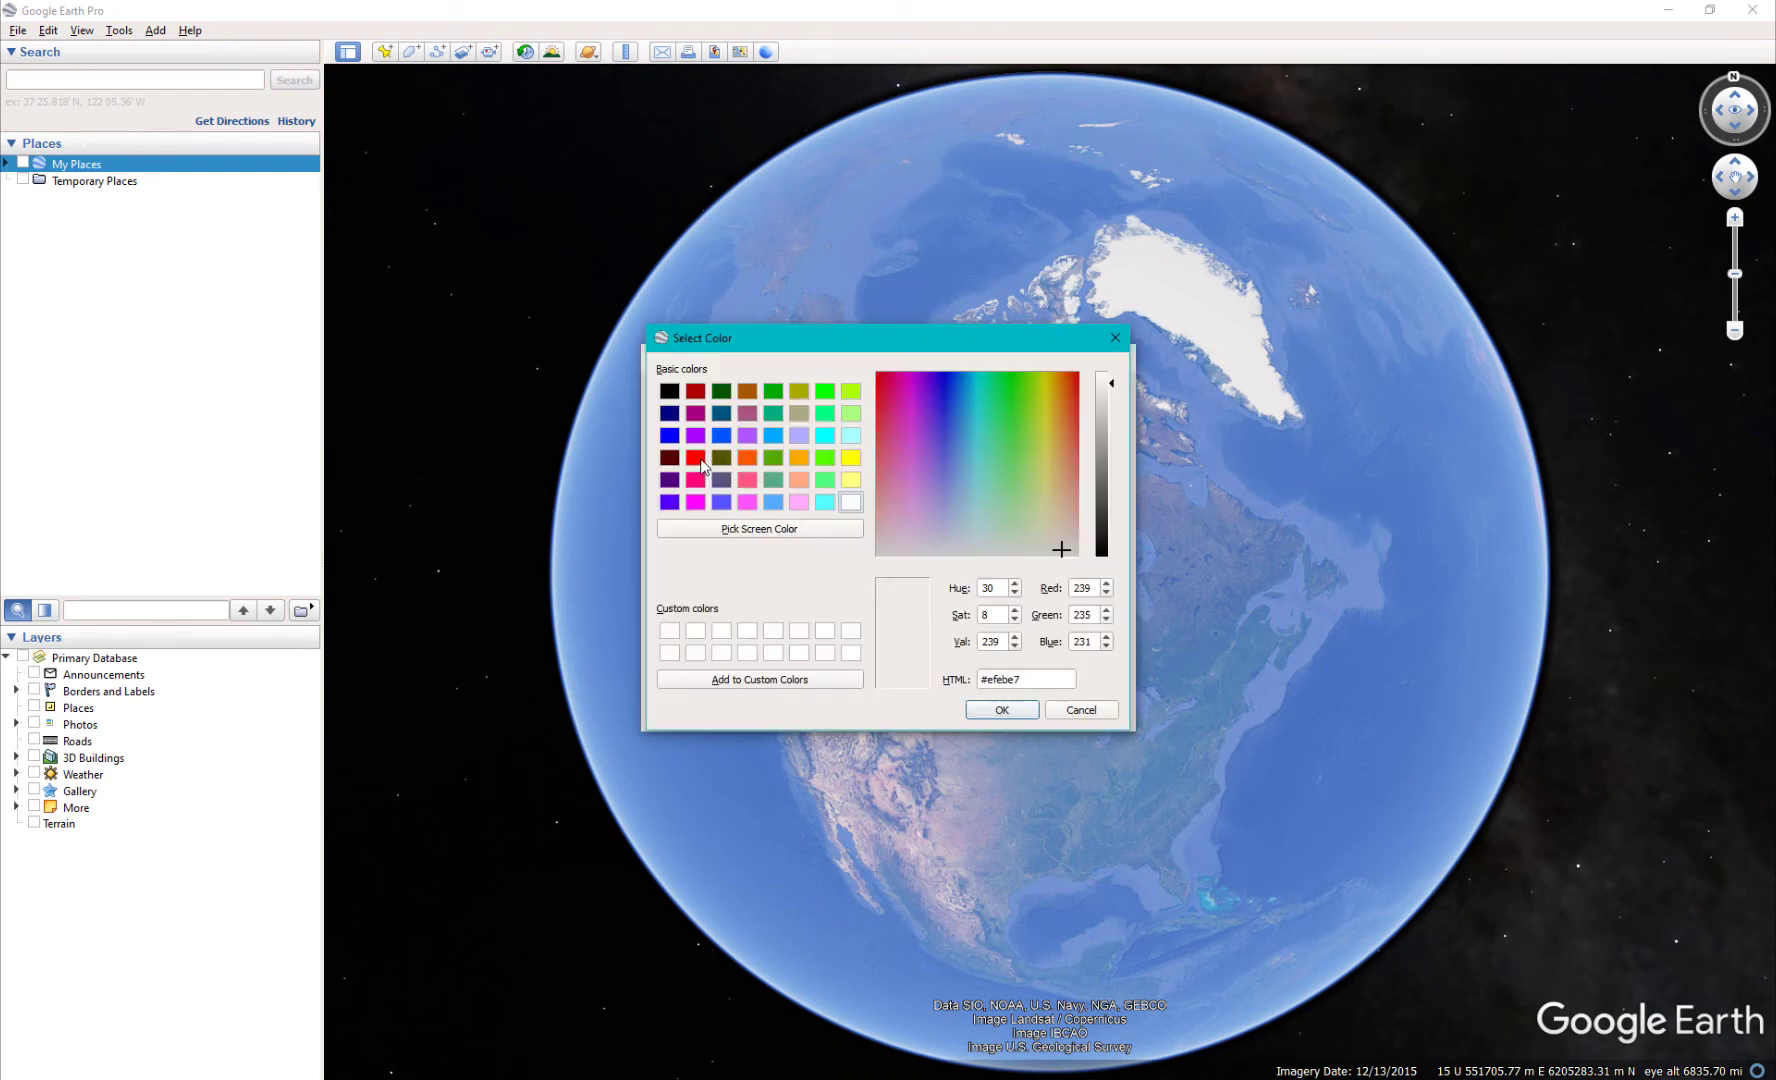
{"action": "left_click", "coordinate": [702, 463]}
{"action": "left_click", "coordinate": [1010, 712]}
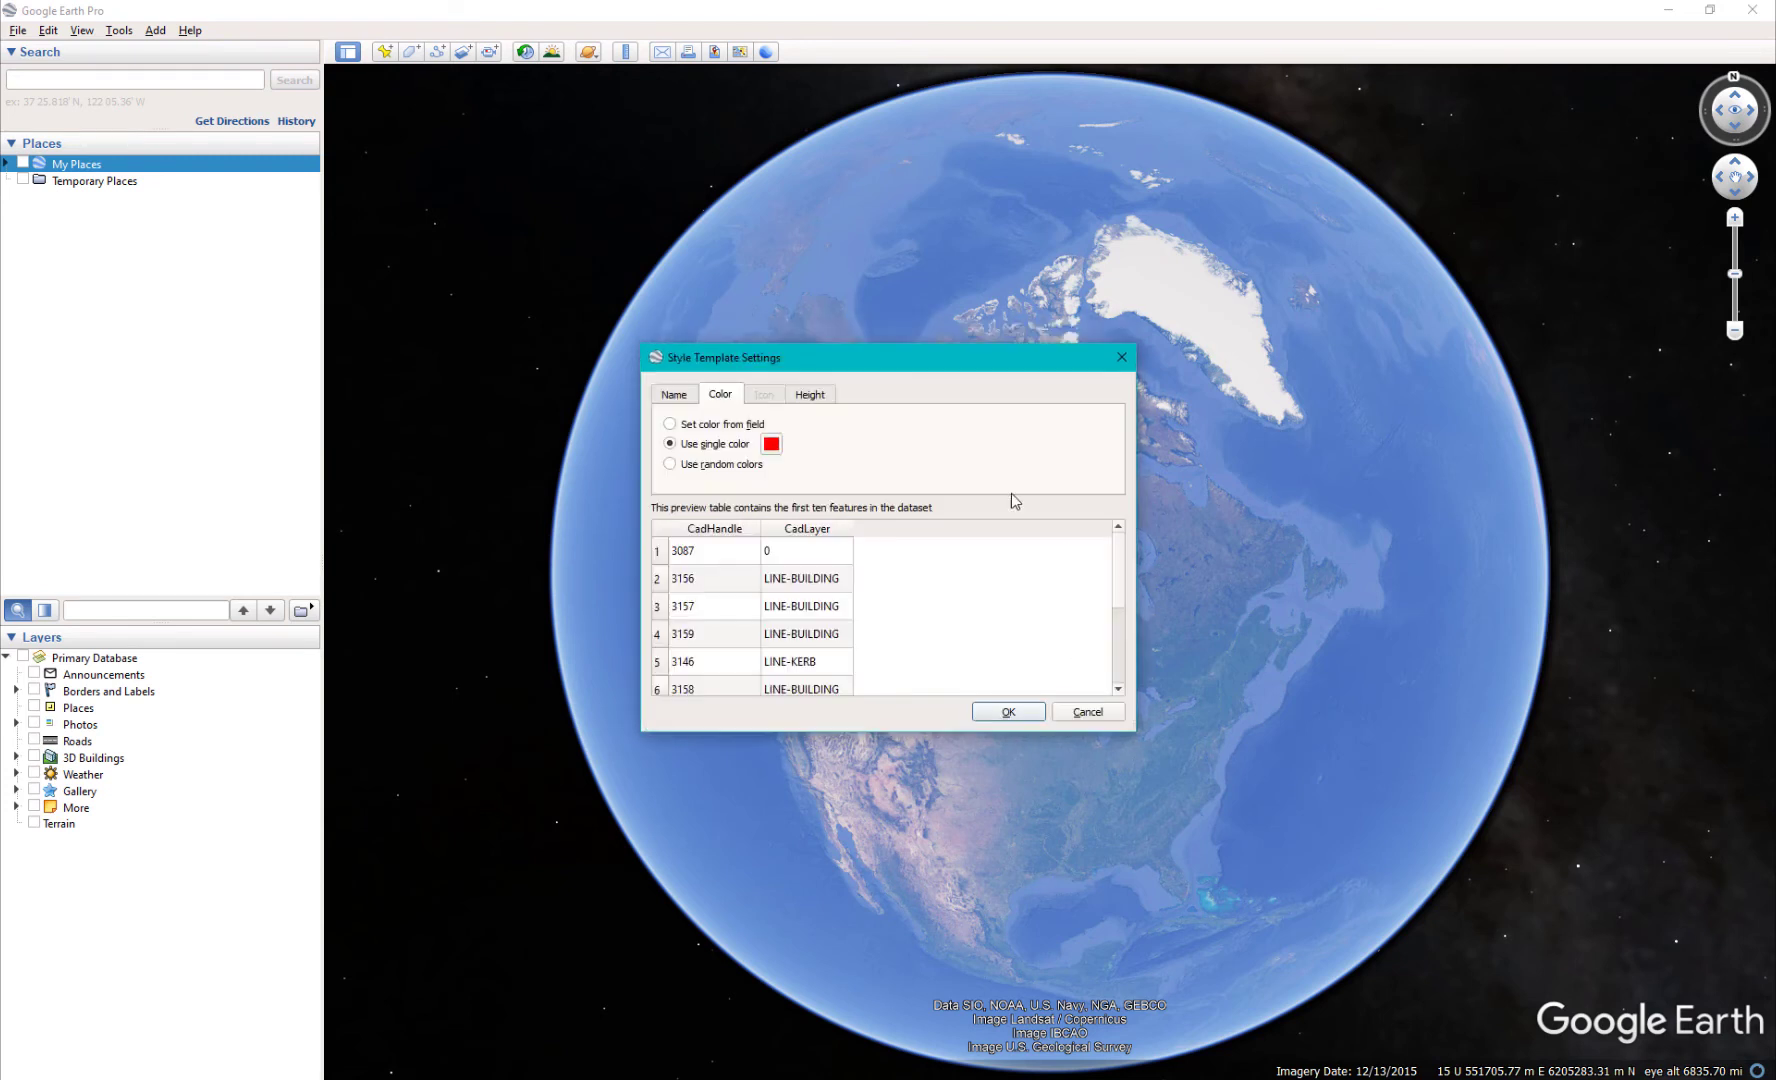
{"action": "left_click", "coordinate": [1032, 712]}
{"action": "left_click", "coordinate": [822, 546]}
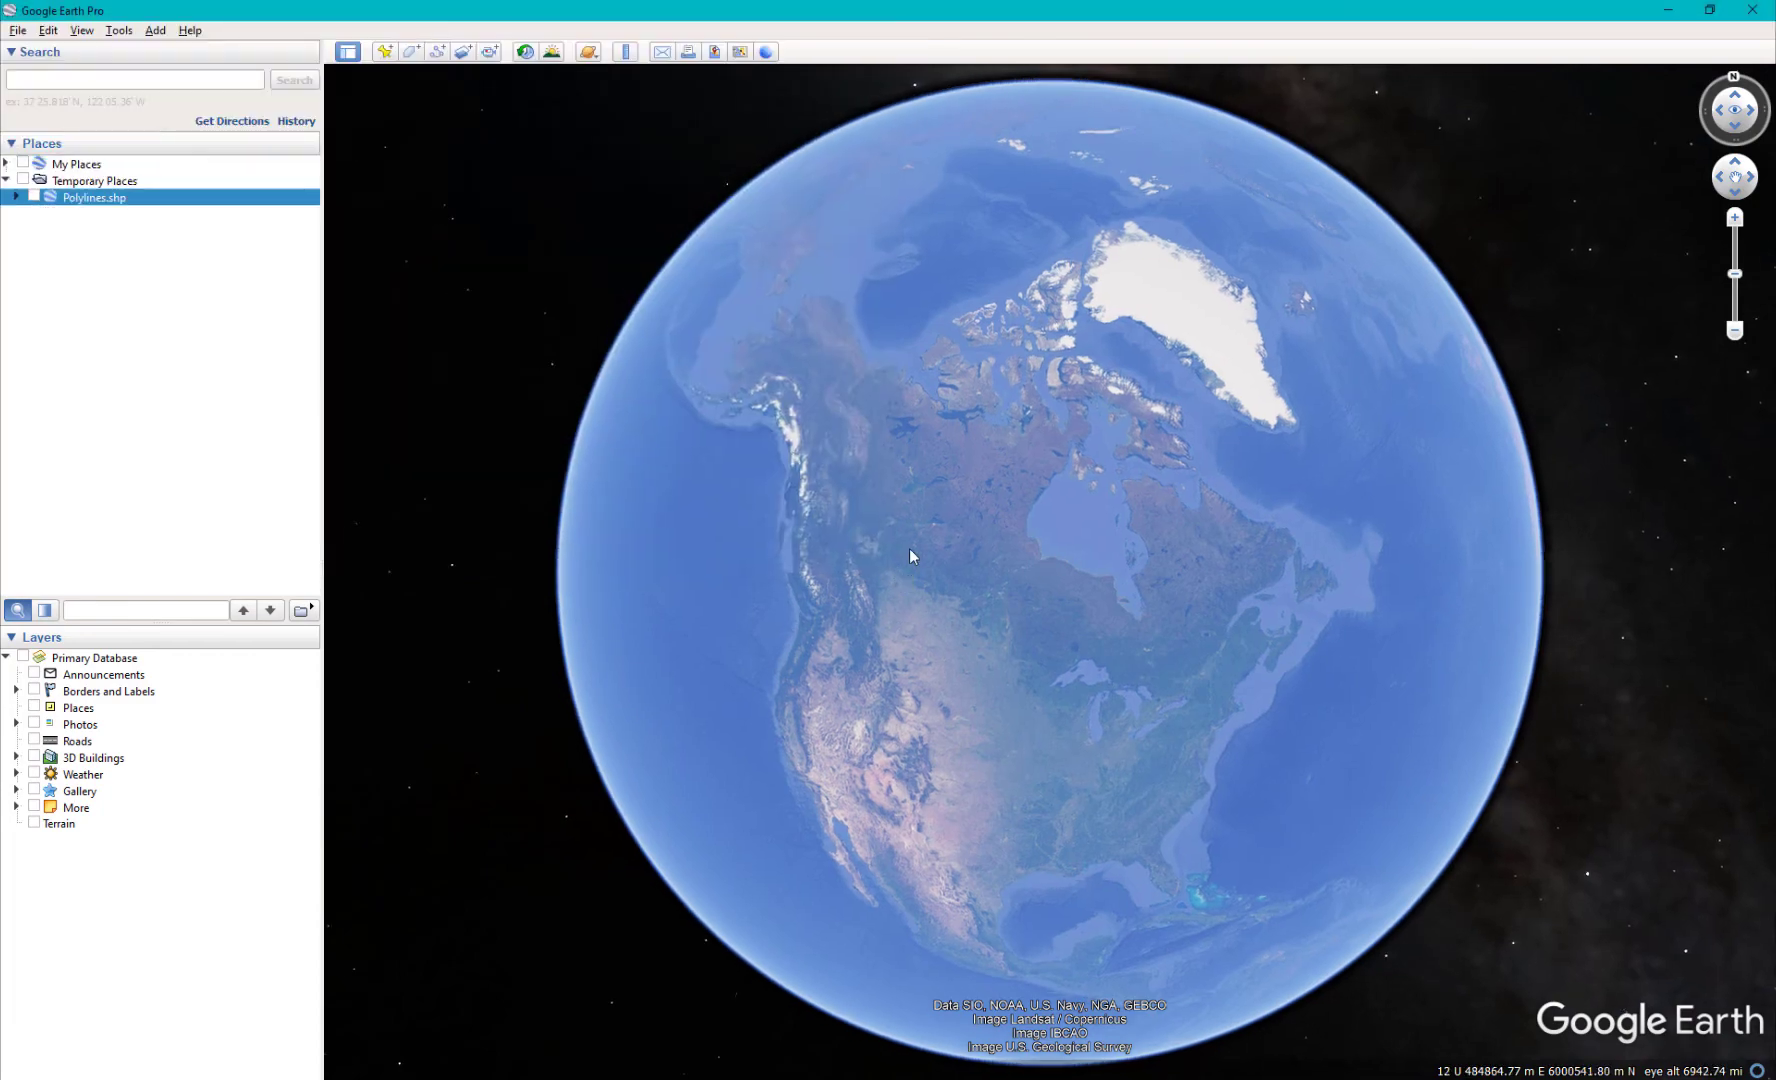
{"action": "left_click", "coordinate": [34, 197]}
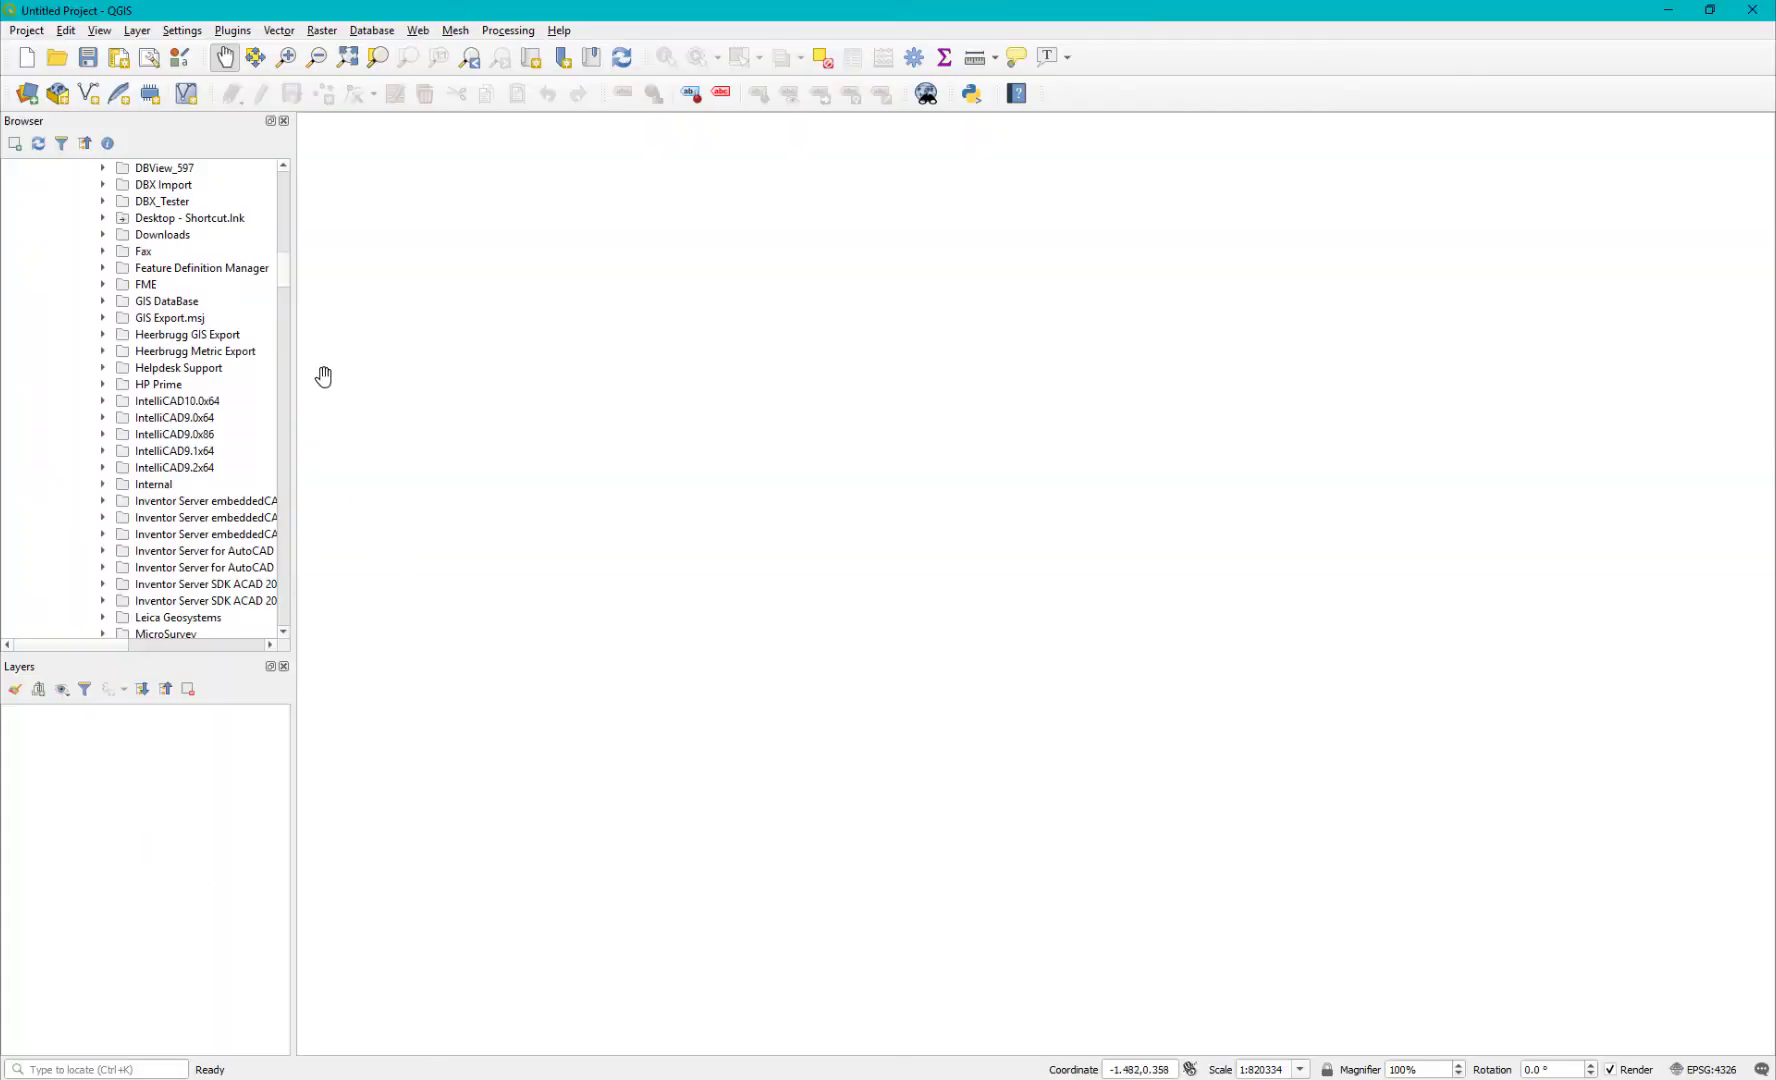
Add the eleven GISEXPORT shapefiles, Benchmark.shp through Tree.shp, plus an XYZ Tiles OpenStreetMap basemap
{"action": "left_click", "coordinate": [38, 143]}
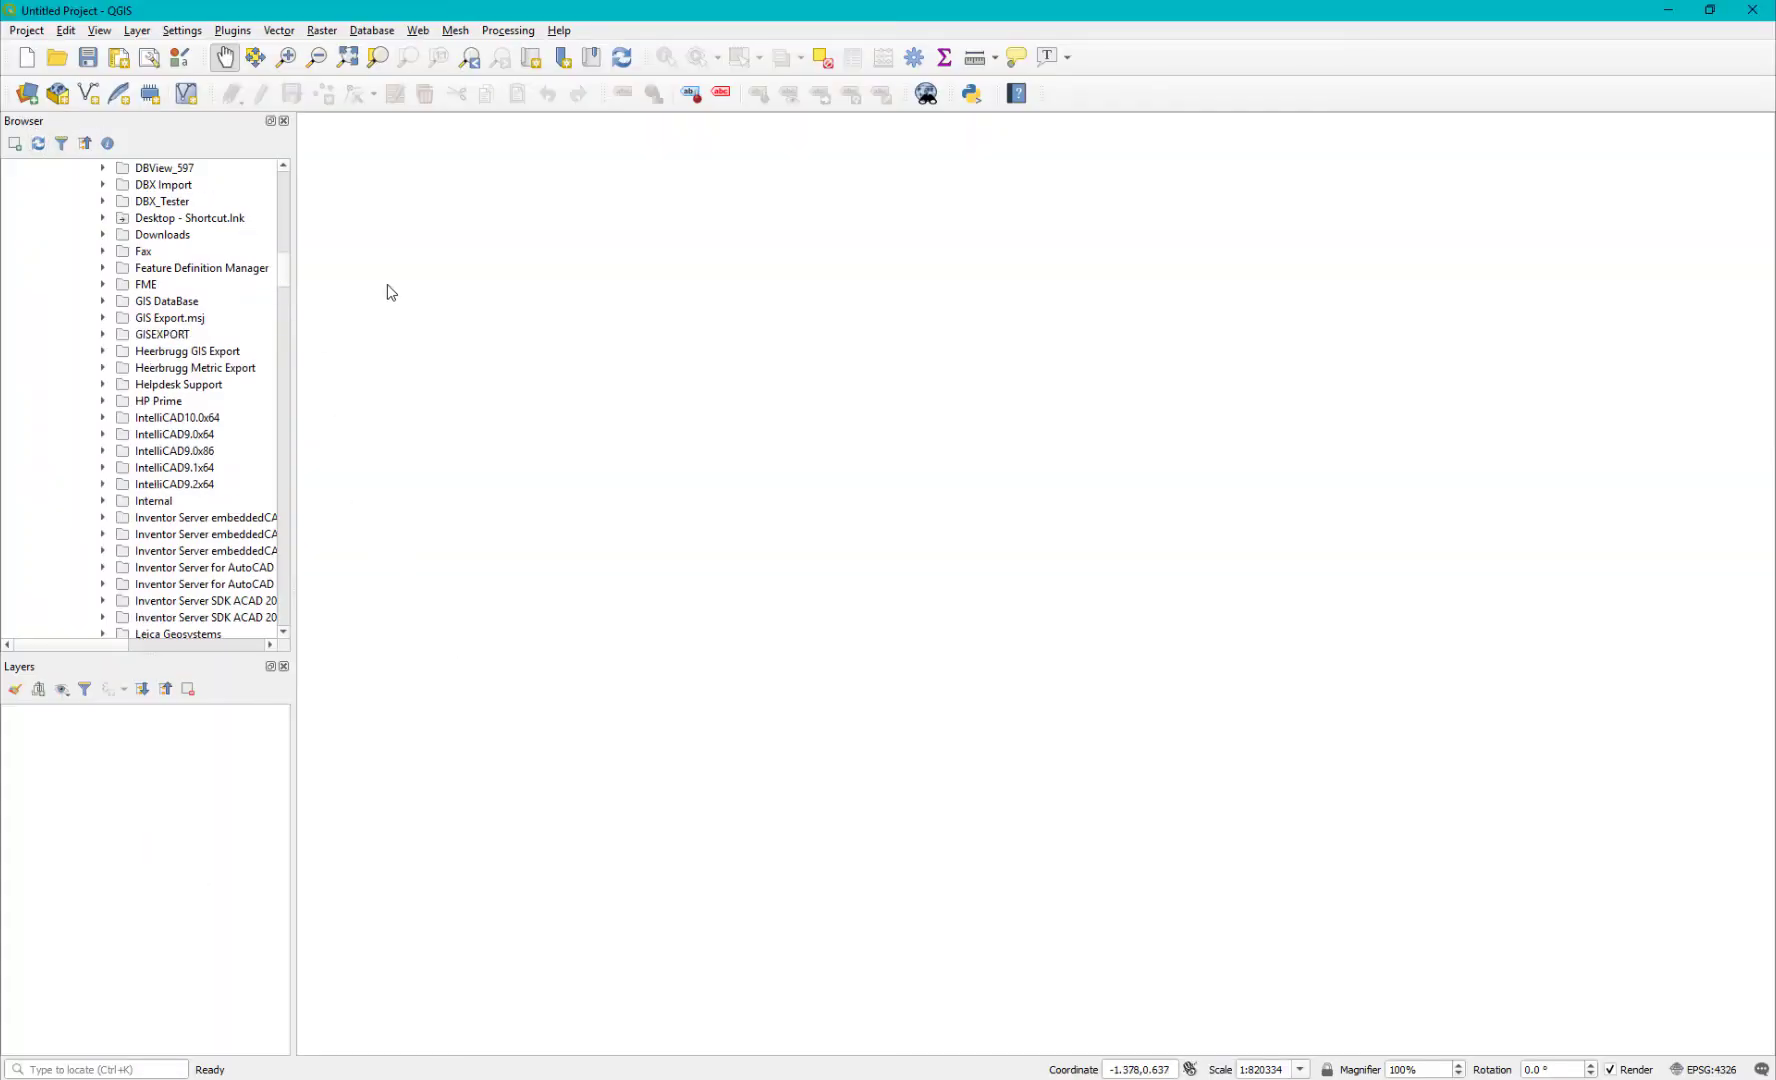
{"action": "left_click", "coordinate": [103, 334]}
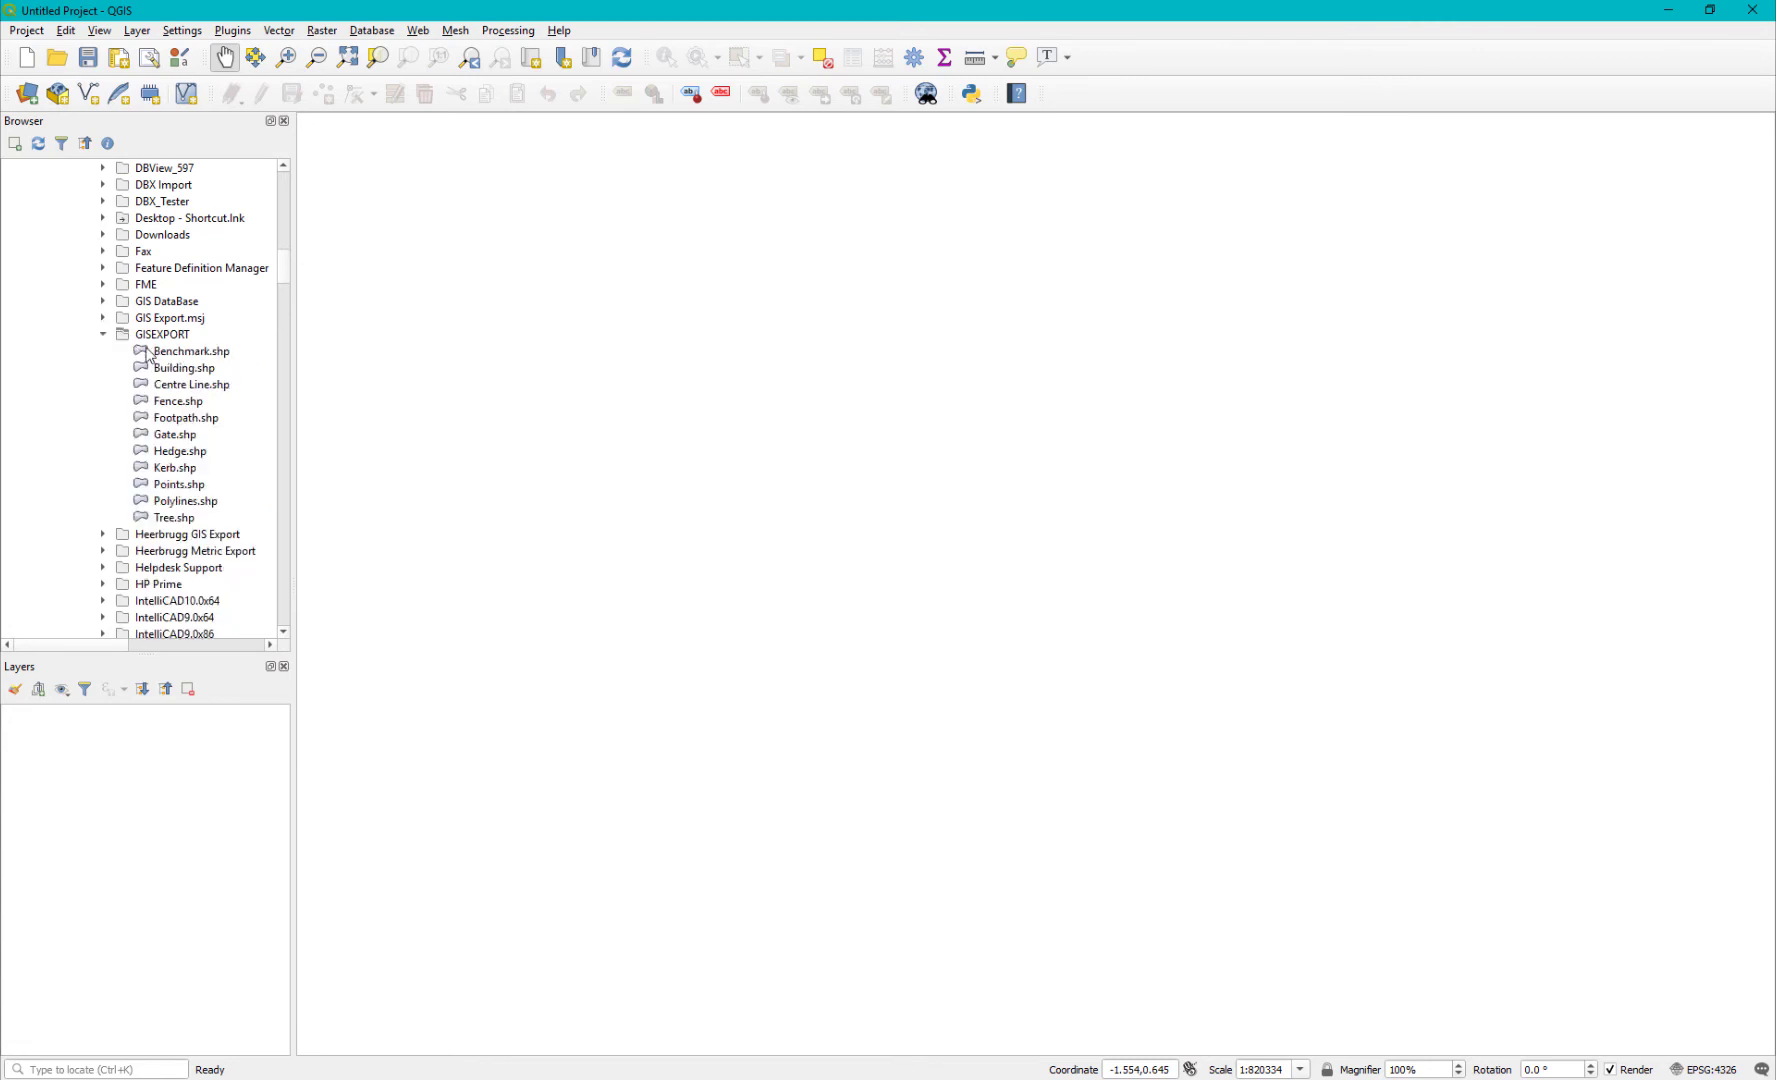
{"action": "left_click", "coordinate": [168, 518]}
{"action": "left_click", "coordinate": [158, 352], "text": "shift"}
{"action": "left_click_drag", "start_coordinate": [162, 356], "coordinate": [744, 375]}
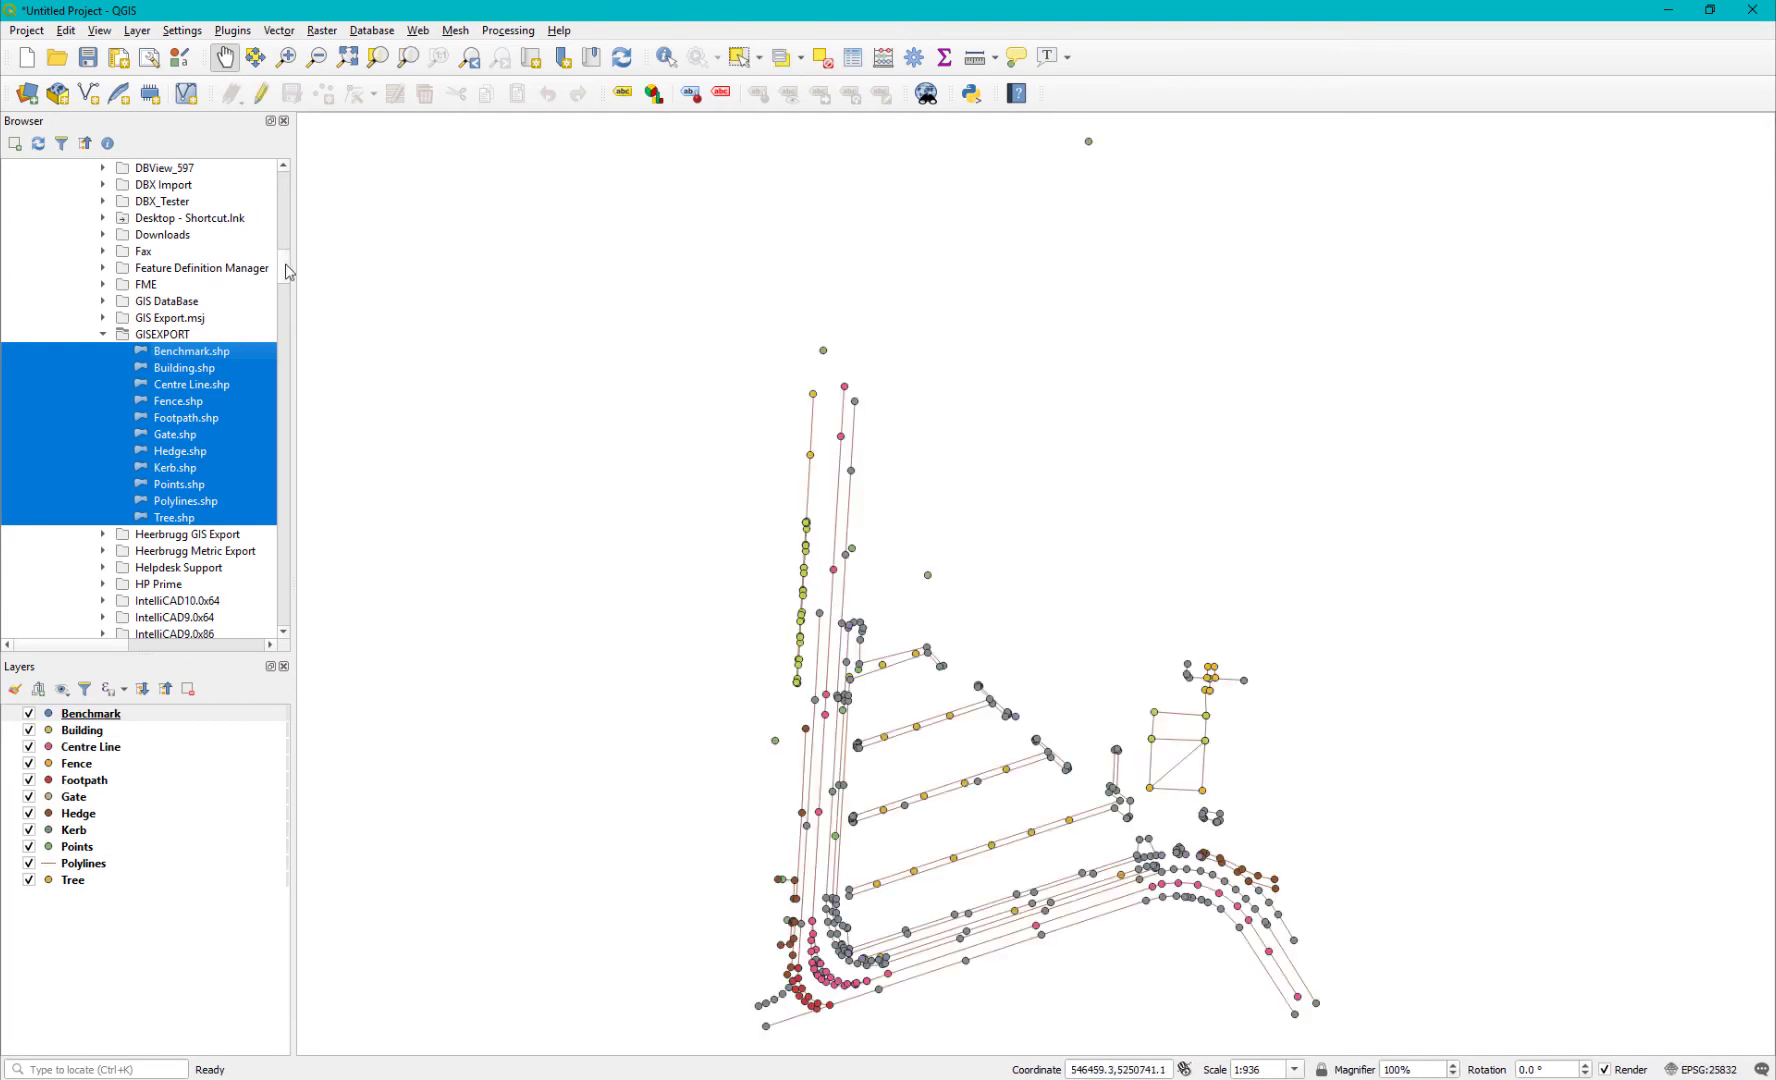
{"action": "left_click_drag", "start_coordinate": [287, 270], "coordinate": [293, 630]}
{"action": "left_click_drag", "start_coordinate": [130, 520], "coordinate": [643, 529]}
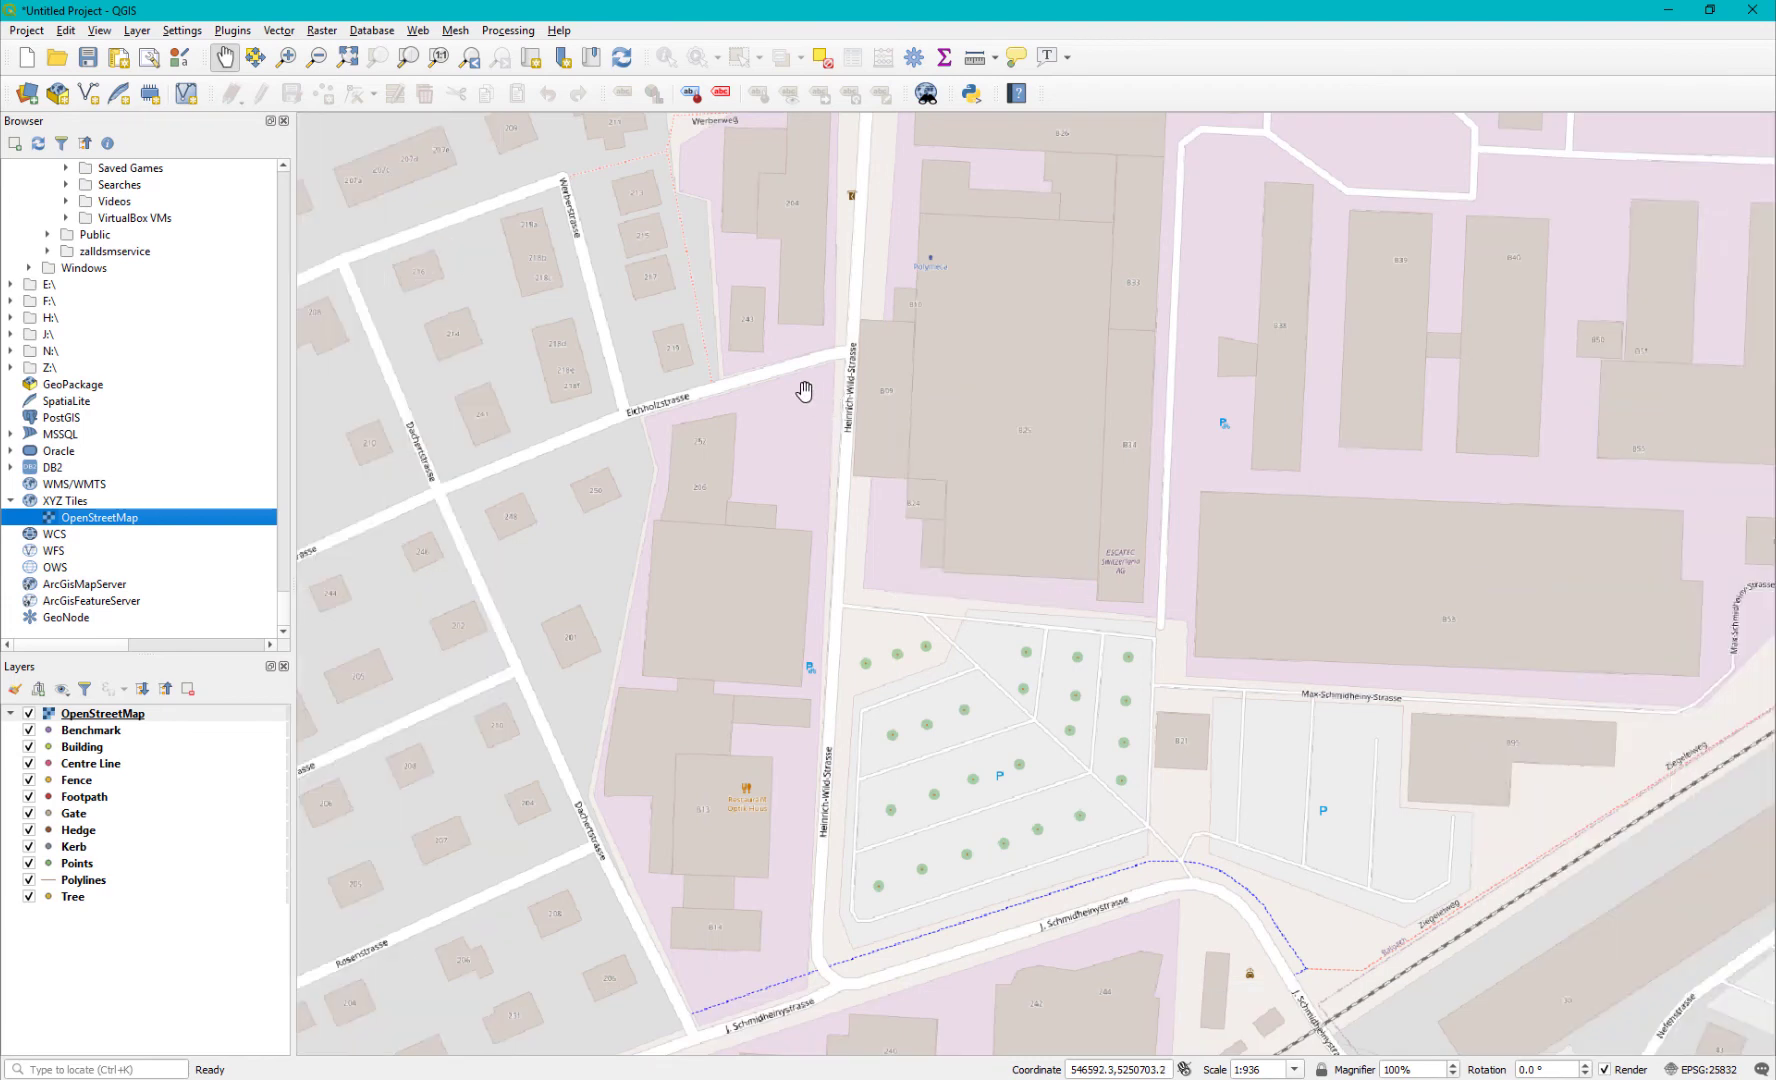
Move the OpenStreetMap layer to the bottom of the layer list and zoom into the curved kerb corner
{"action": "left_click", "coordinate": [110, 716]}
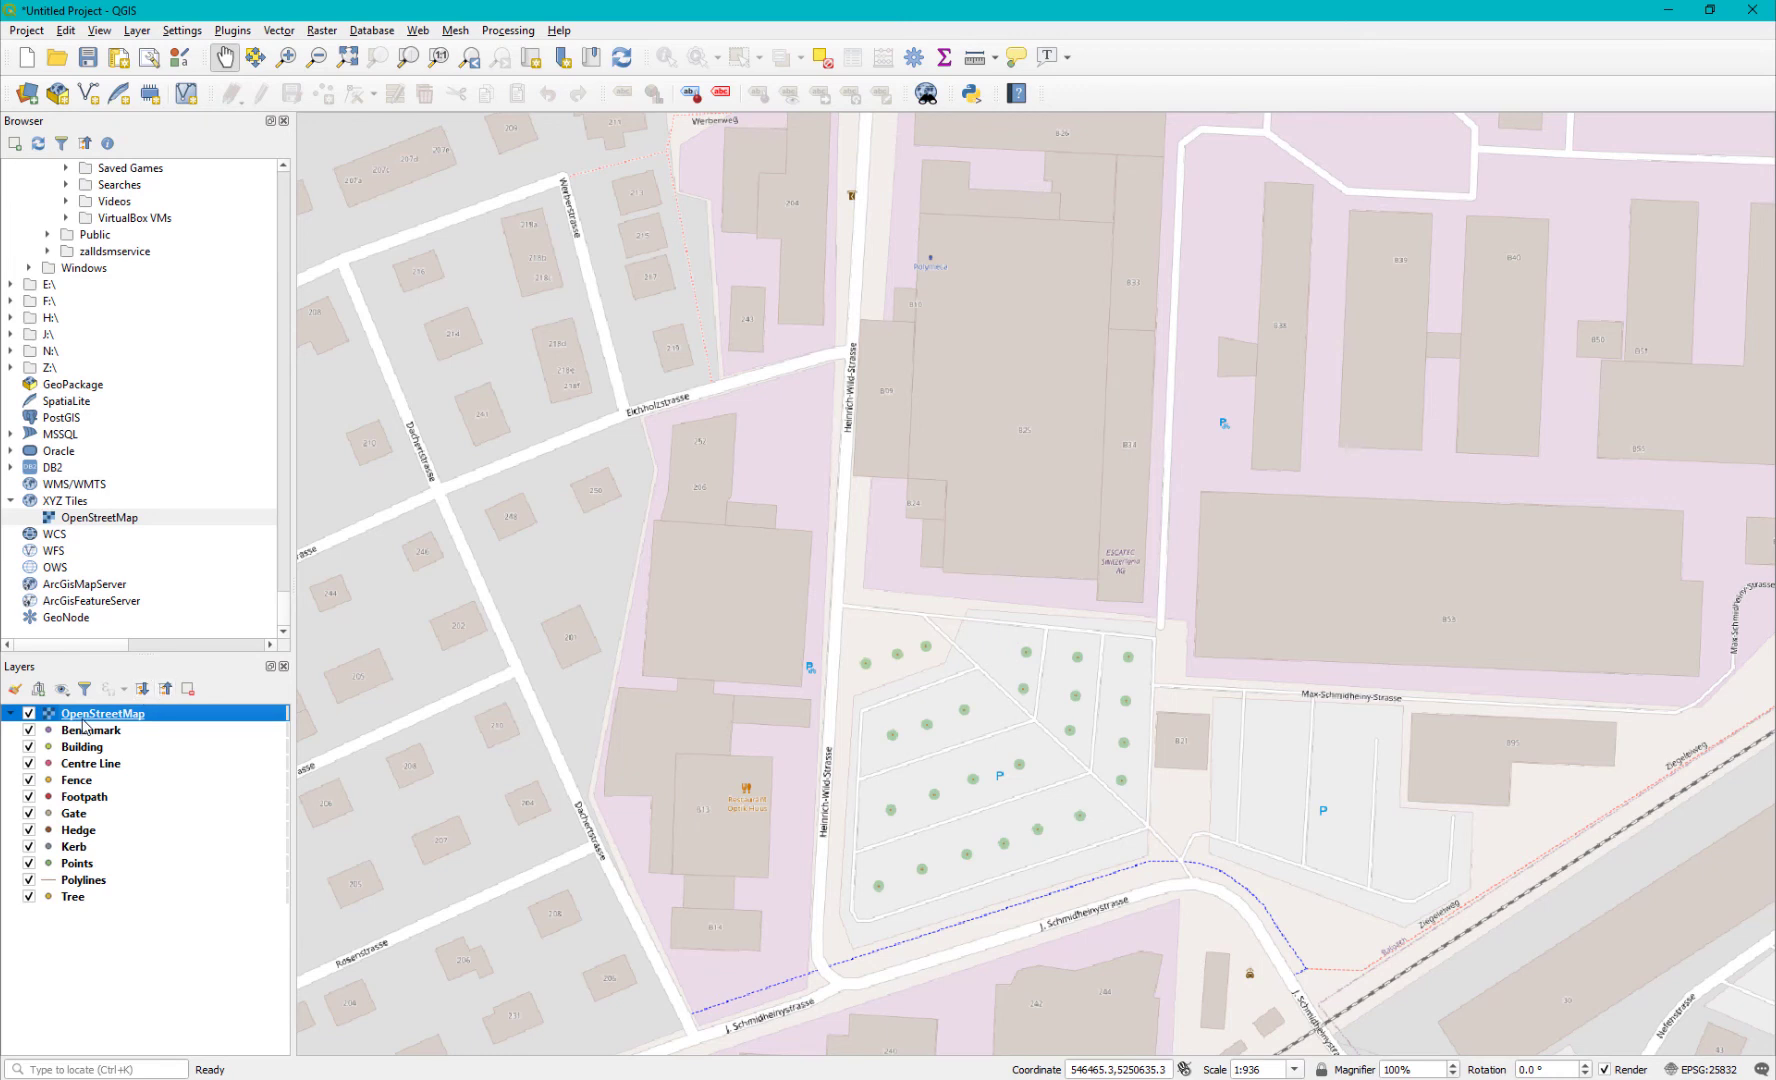
{"action": "left_click_drag", "start_coordinate": [86, 716], "coordinate": [94, 912]}
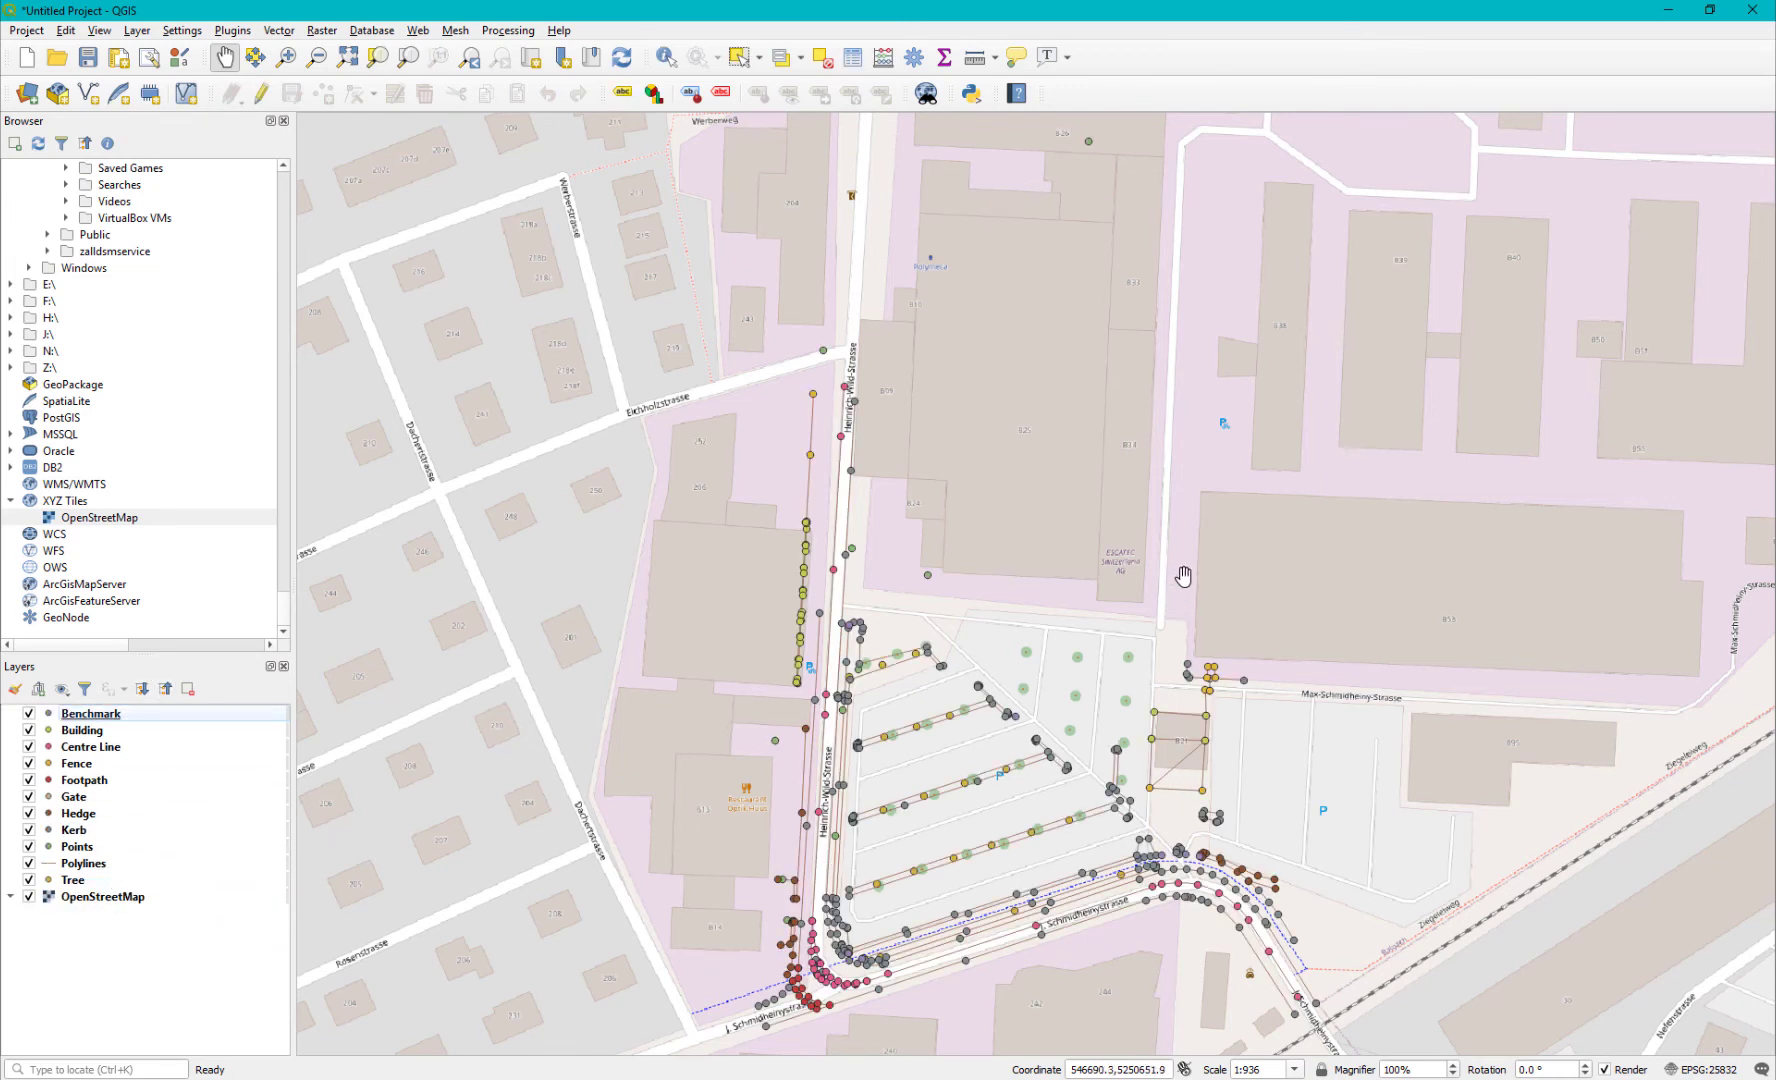
{"action": "left_click_drag", "start_coordinate": [1100, 562], "coordinate": [1004, 408]}
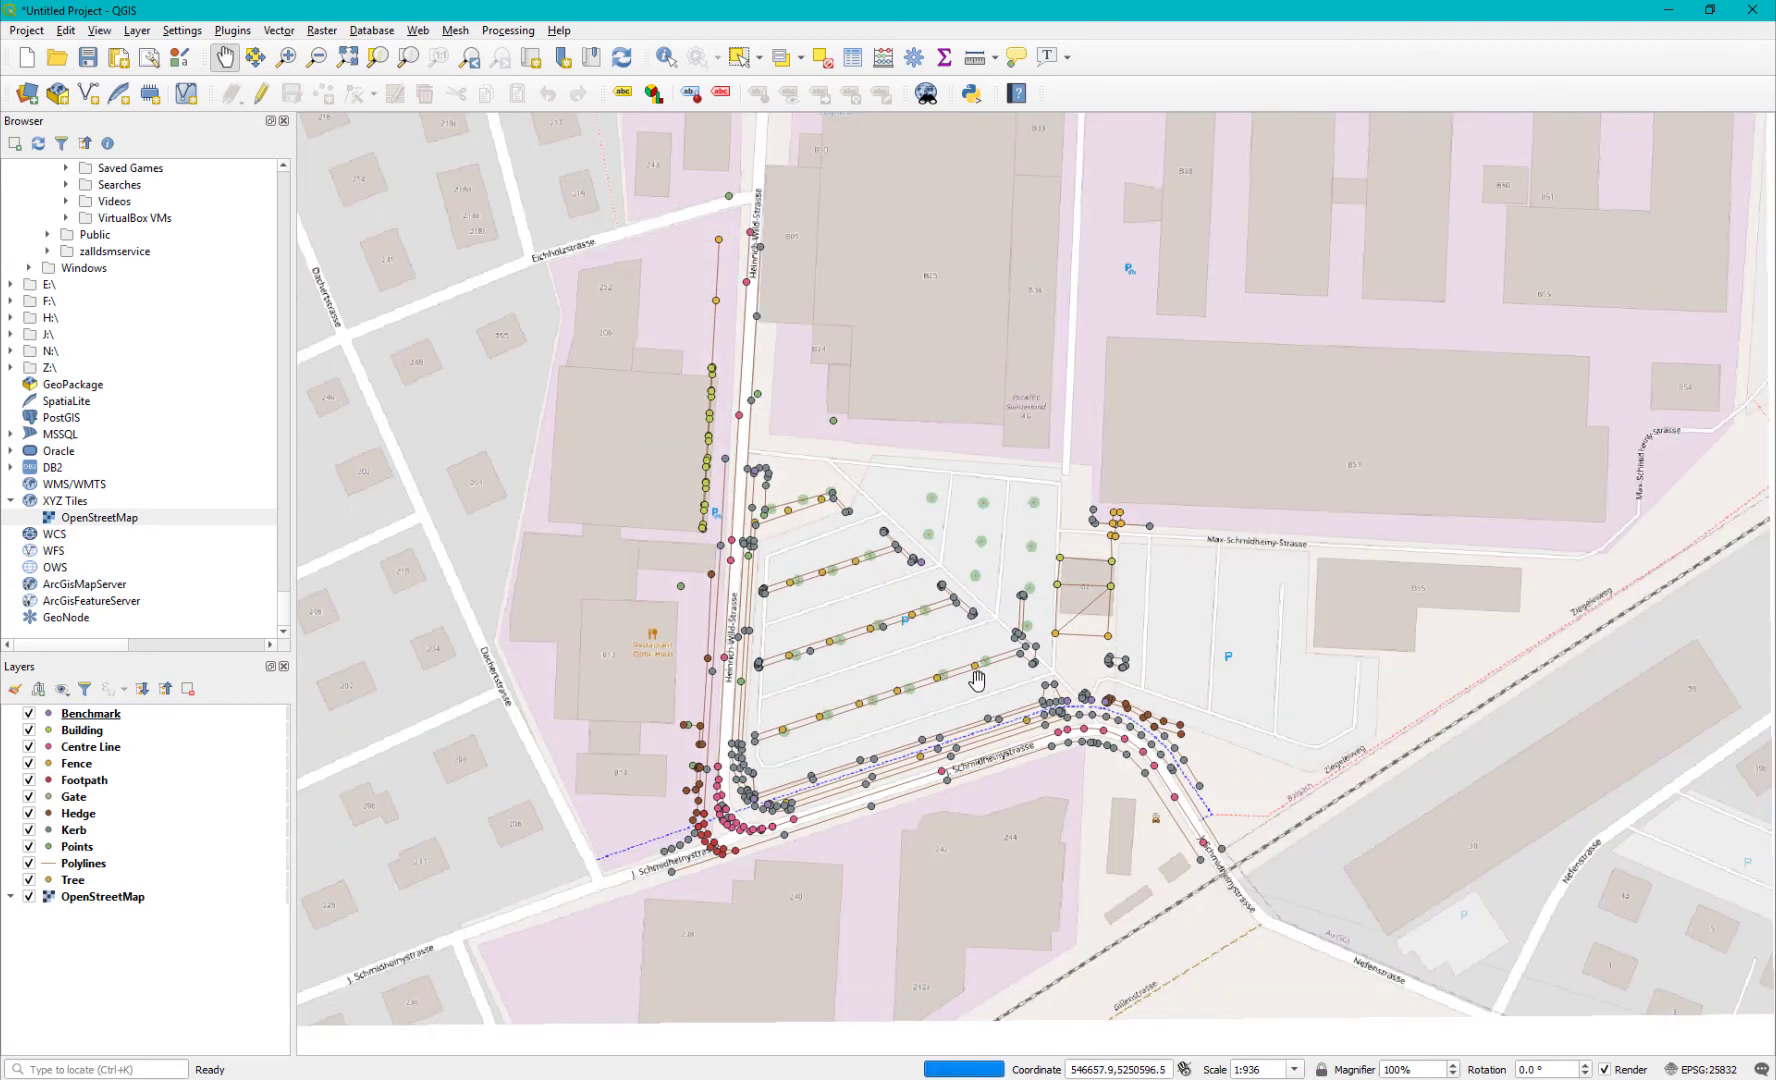
{"action": "scroll", "coordinate": [793, 797], "scroll_direction": "up", "scroll_amount": 3}
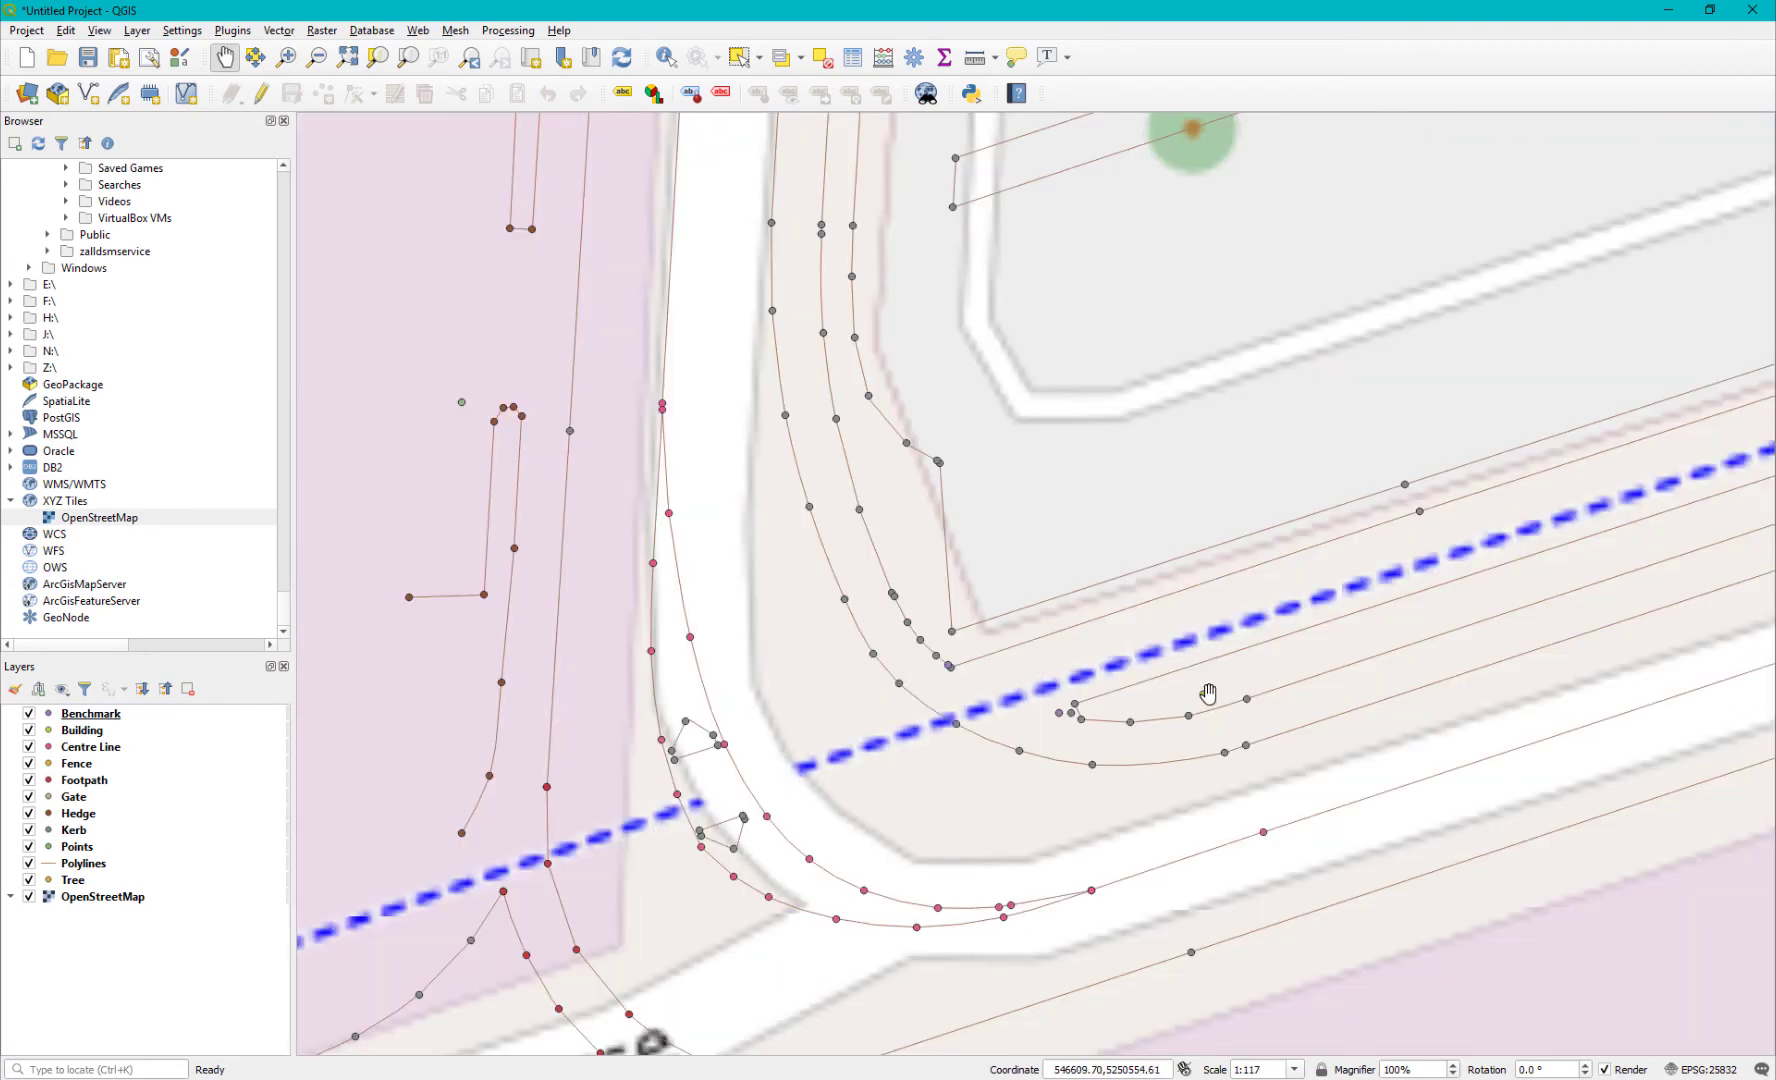
{"action": "left_click_drag", "start_coordinate": [1200, 688], "coordinate": [1076, 585]}
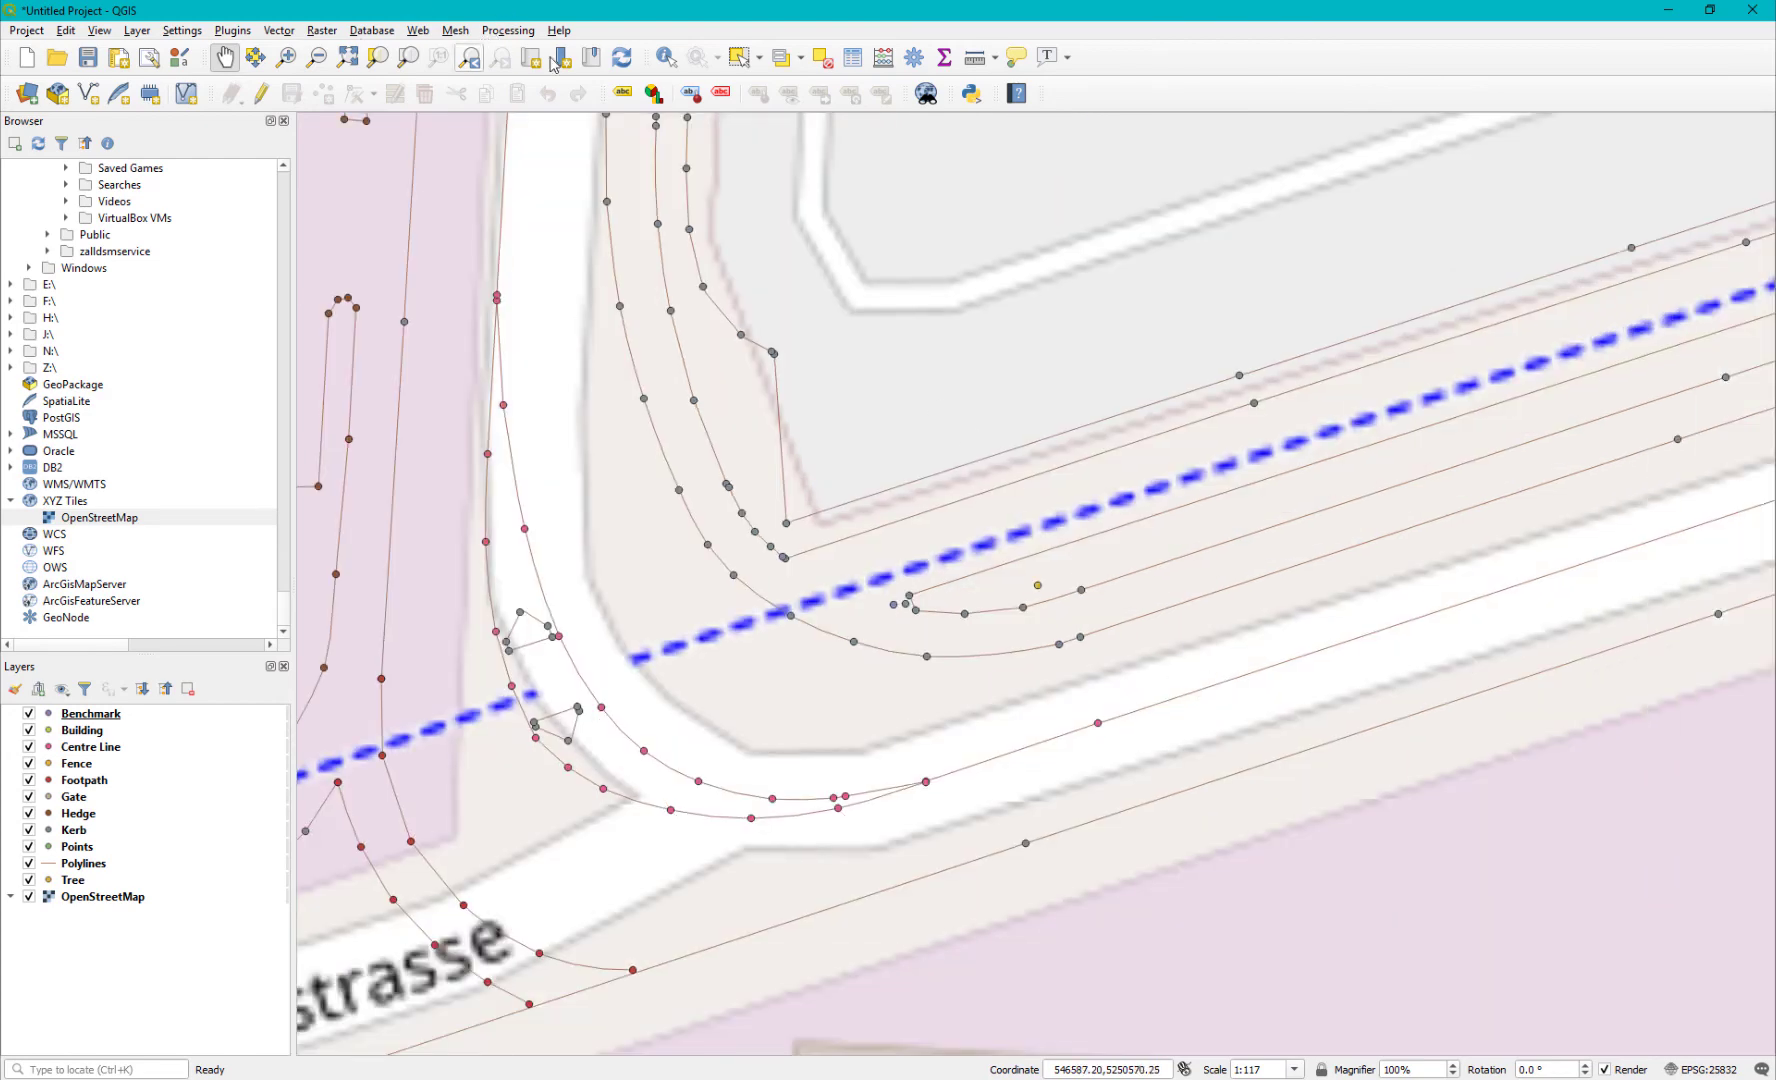
Identify the yellow Tree point by the kerb: CadHandle 2051, Height 23.2, Type kaki
{"action": "left_click", "coordinate": [665, 57]}
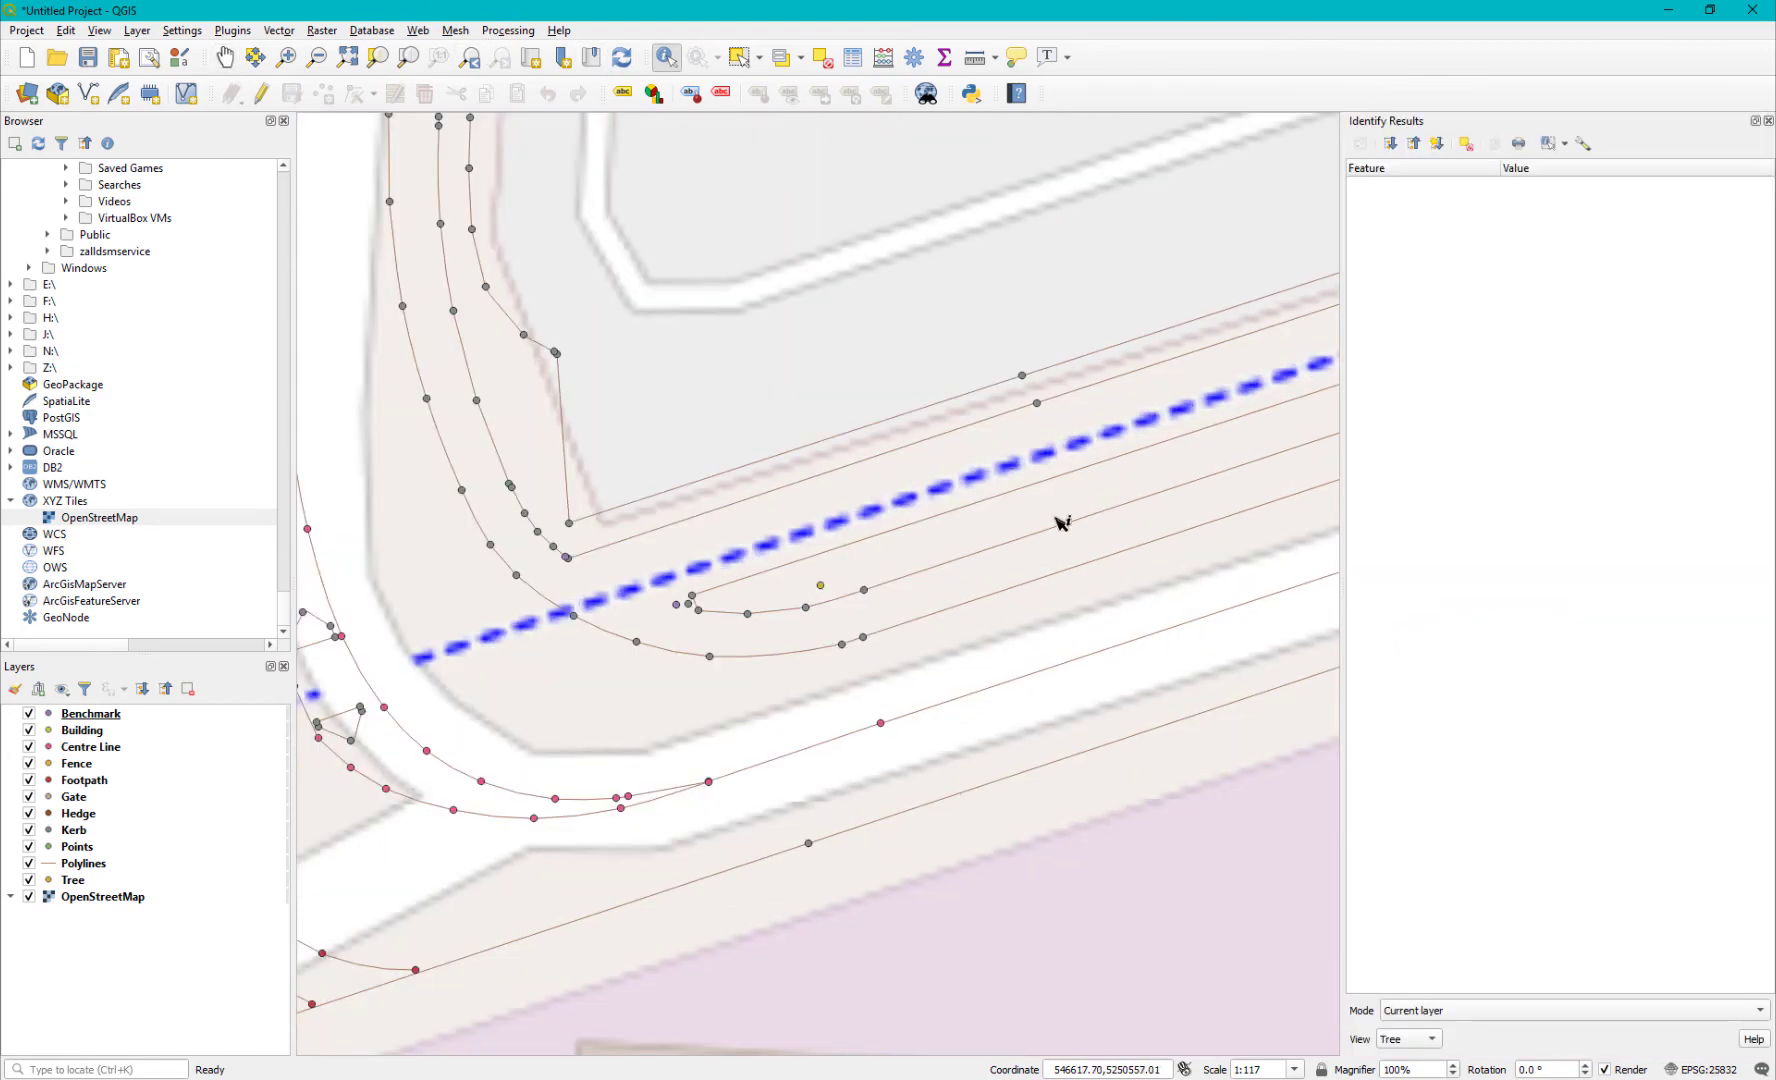
{"action": "left_click", "coordinate": [822, 586]}
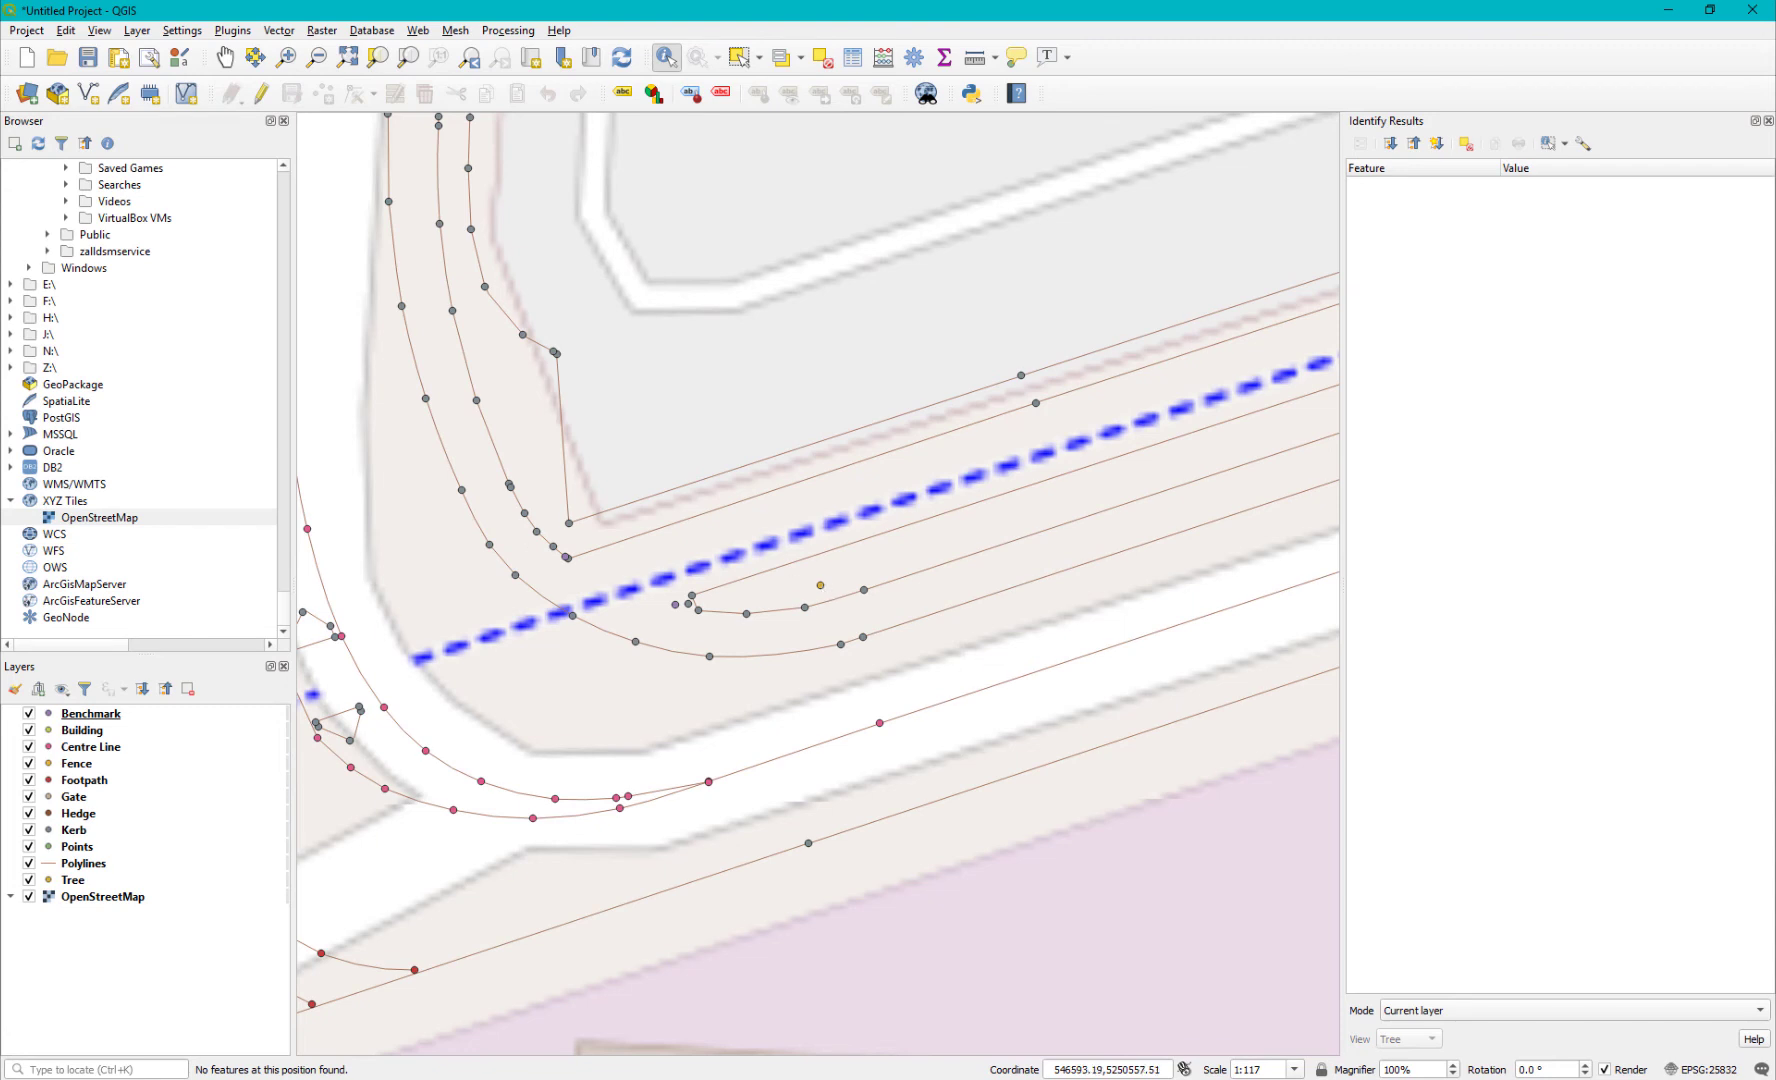
{"action": "left_click", "coordinate": [82, 879]}
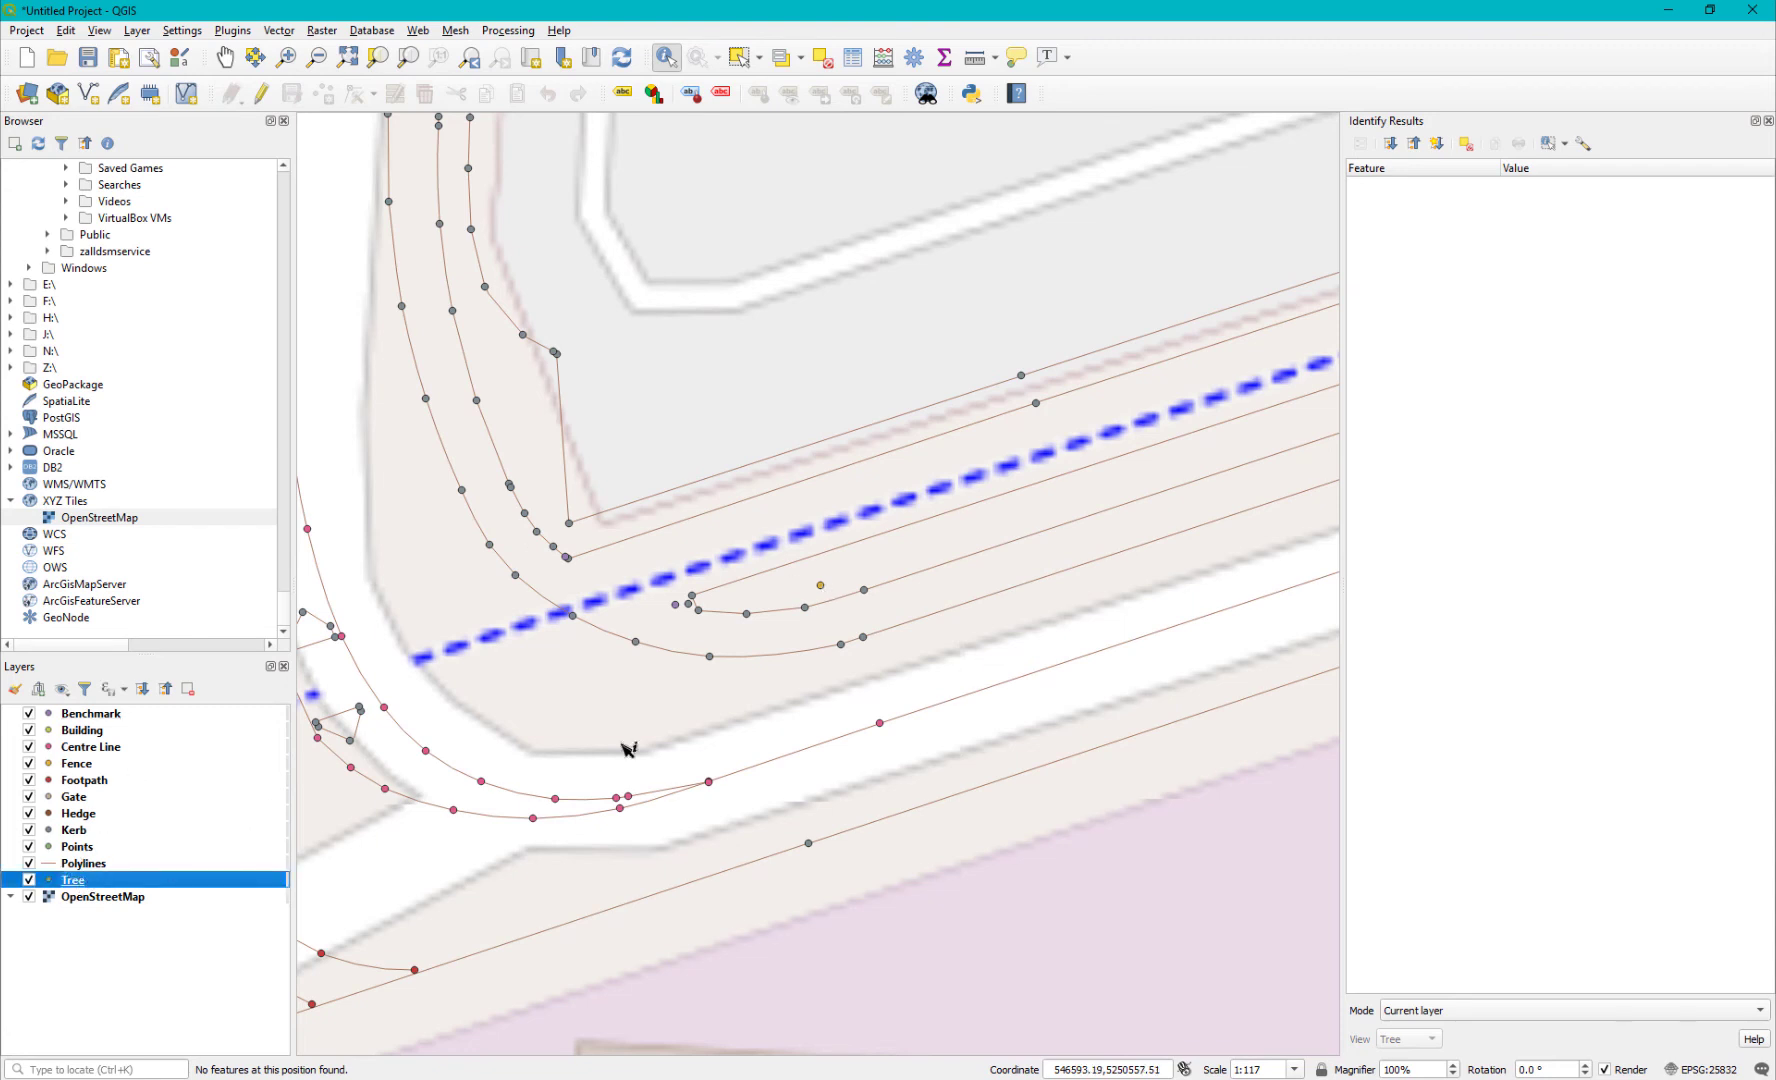
{"action": "left_click", "coordinate": [823, 585]}
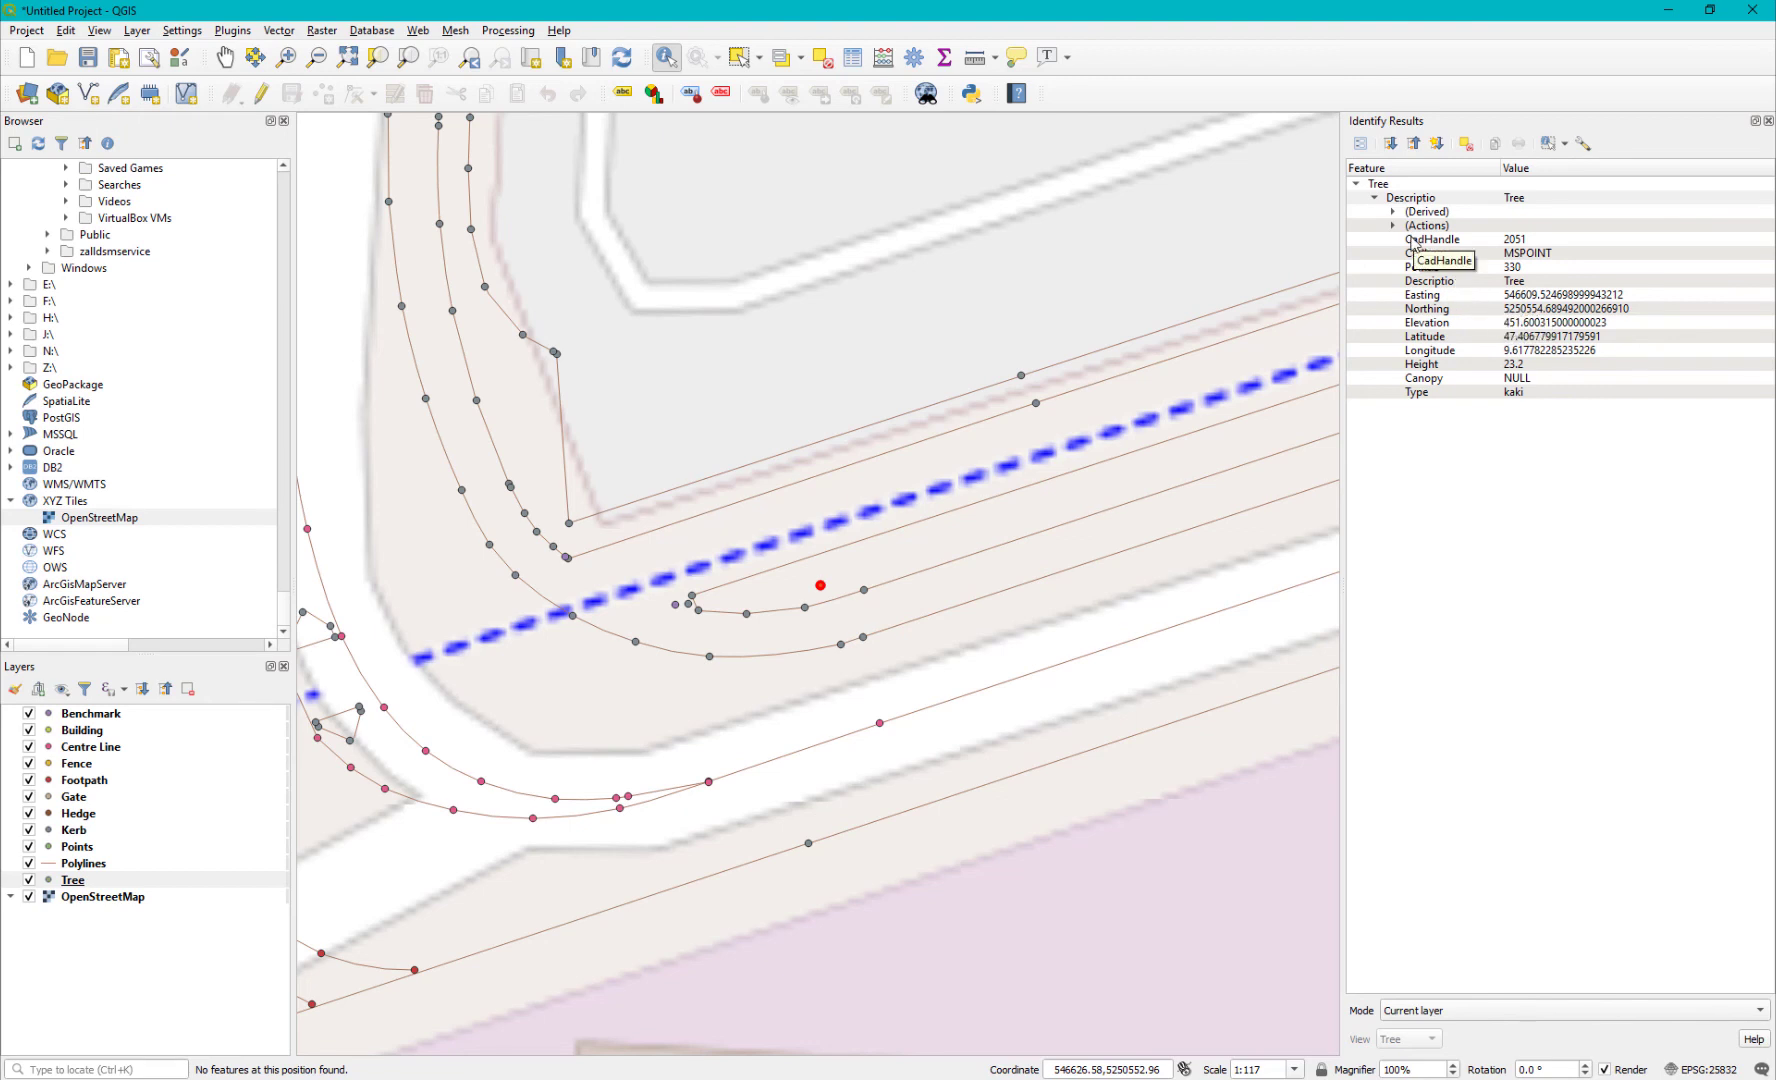
Identify the Polylines kerb line (CadHandle 2930, LINE-KERB), then recentre the map on the survey area
{"action": "left_click", "coordinate": [88, 865]}
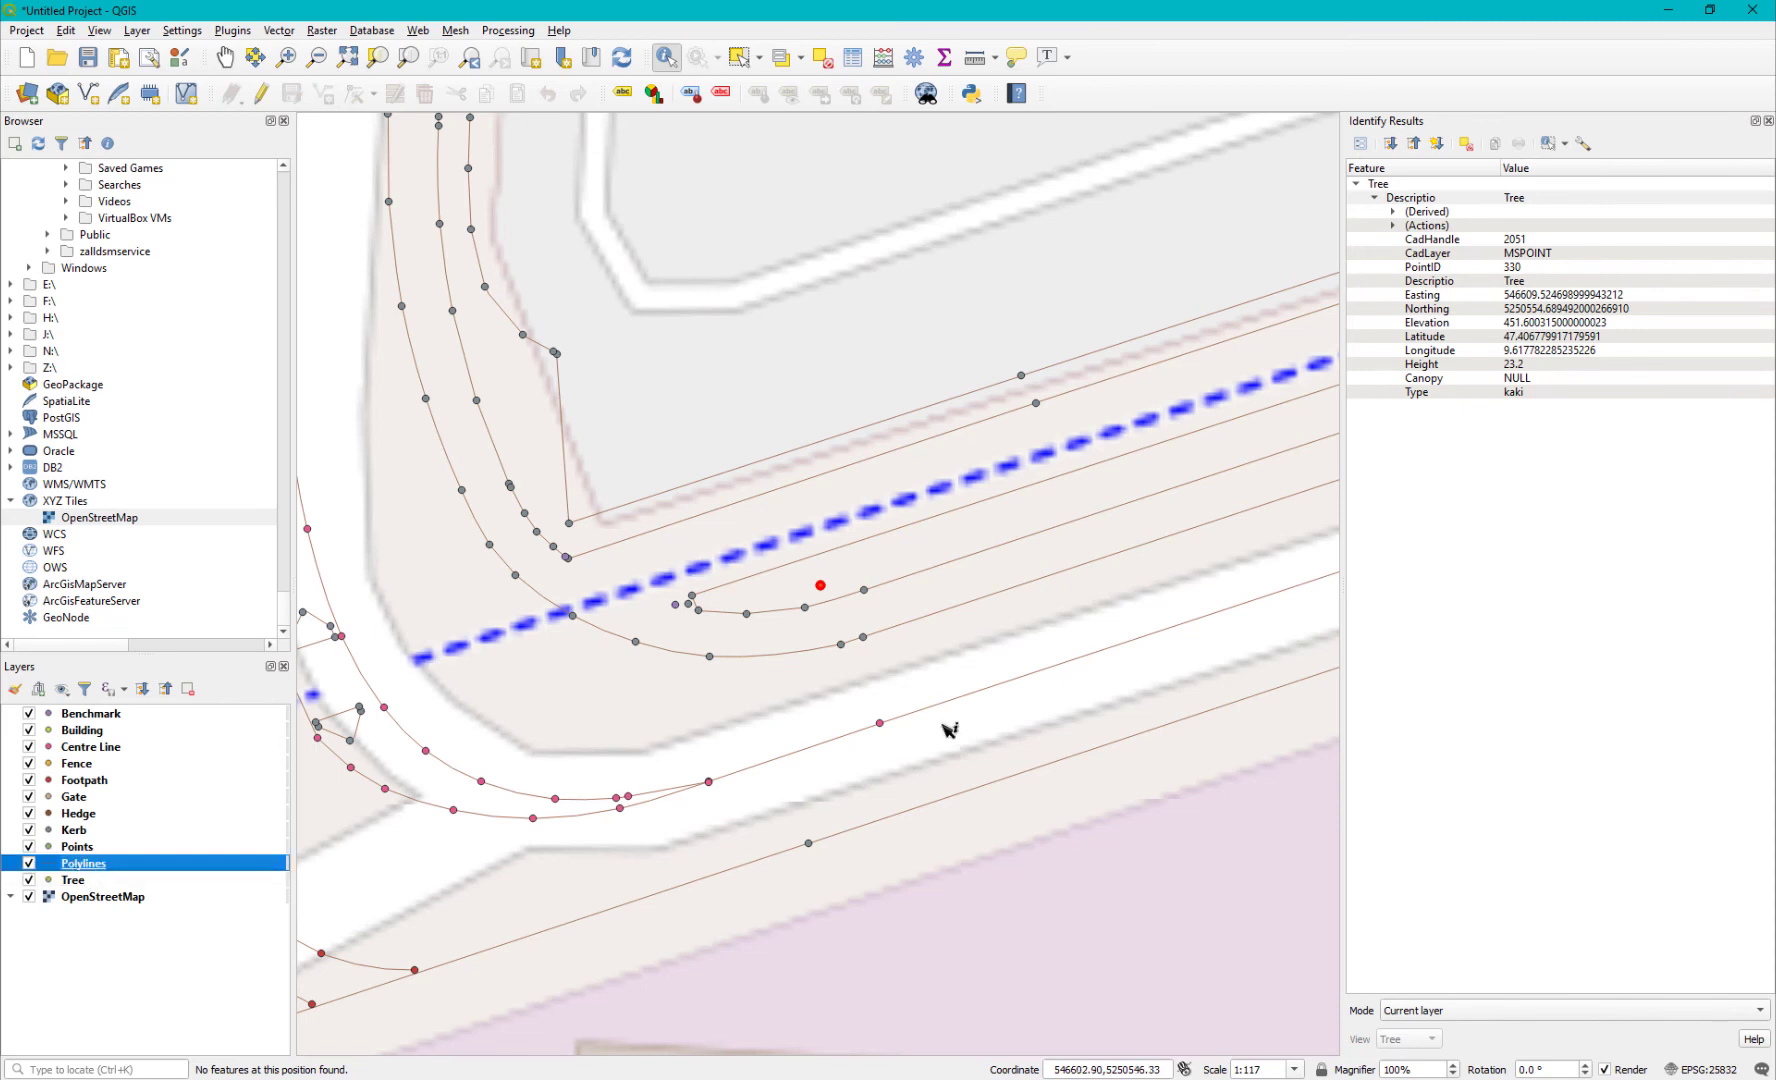
{"action": "left_click", "coordinate": [1002, 549]}
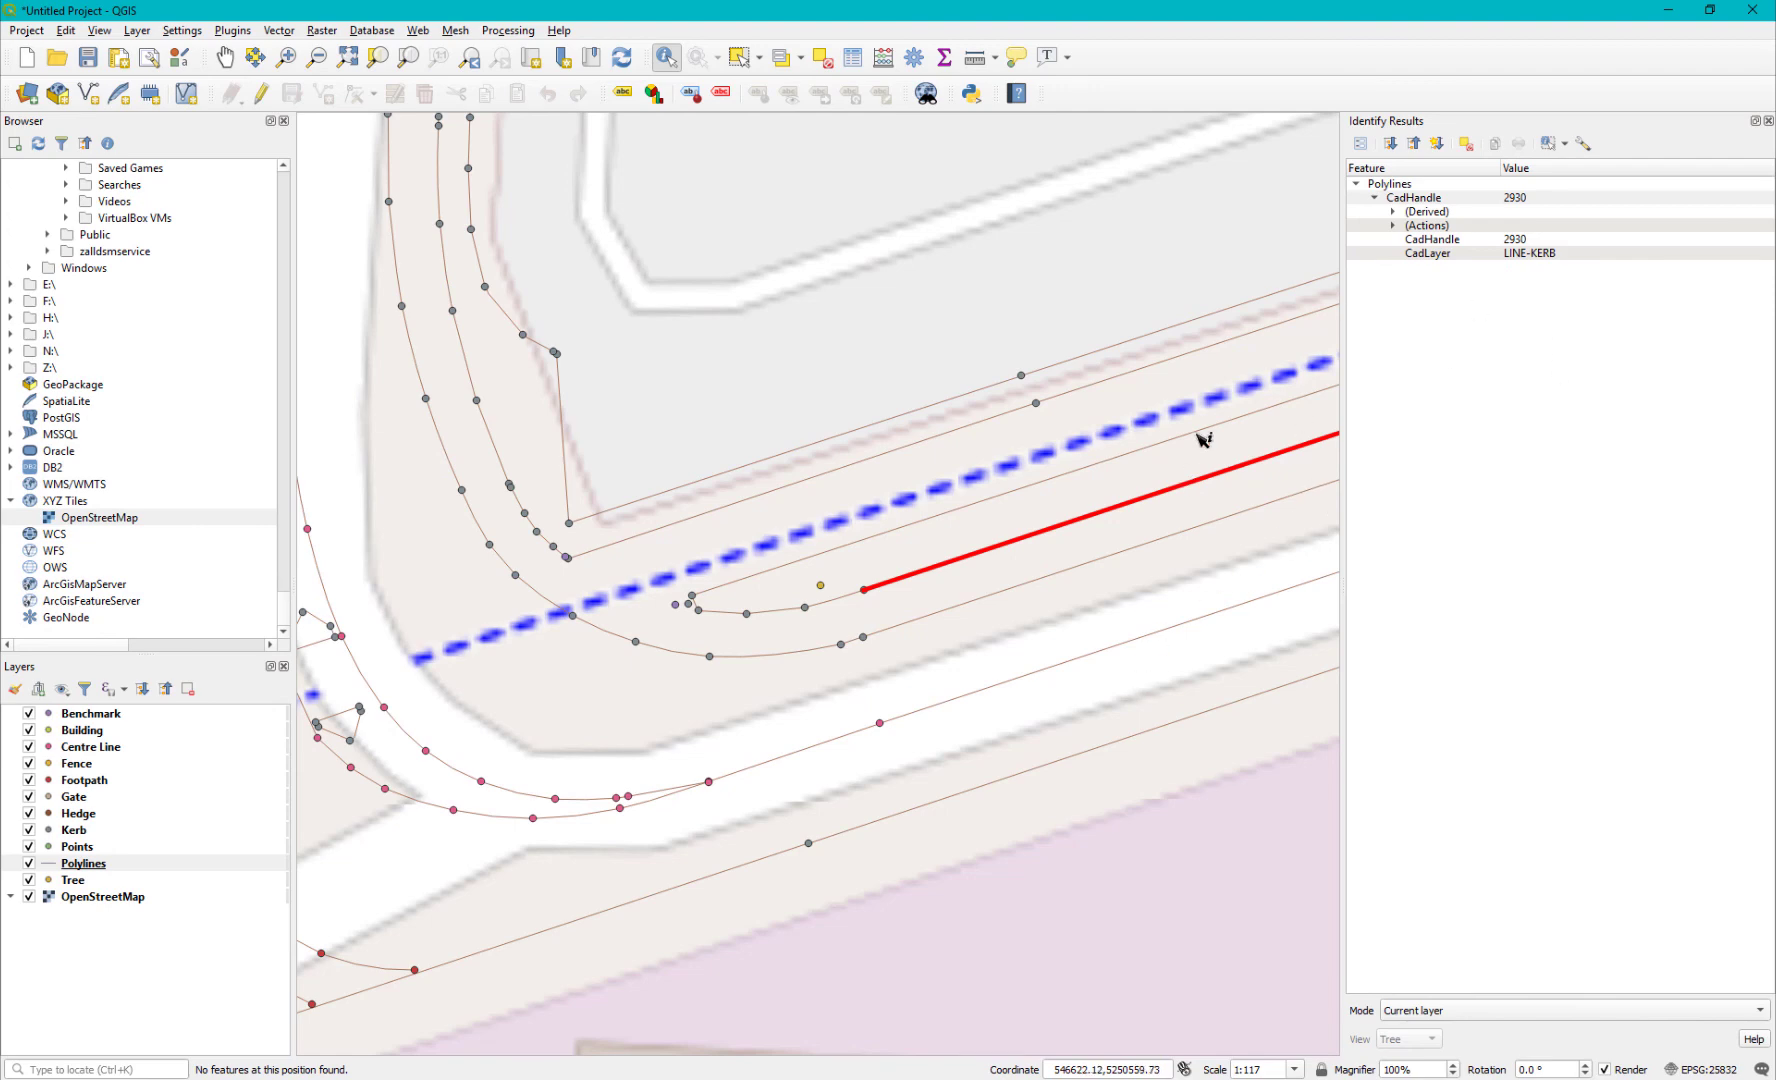
{"action": "scroll", "coordinate": [1225, 393], "scroll_direction": "down", "scroll_amount": 5}
{"action": "middle_click_drag", "start_coordinate": [1225, 393], "coordinate": [880, 555]}
{"action": "scroll", "coordinate": [905, 522], "scroll_direction": "up", "scroll_amount": 2}
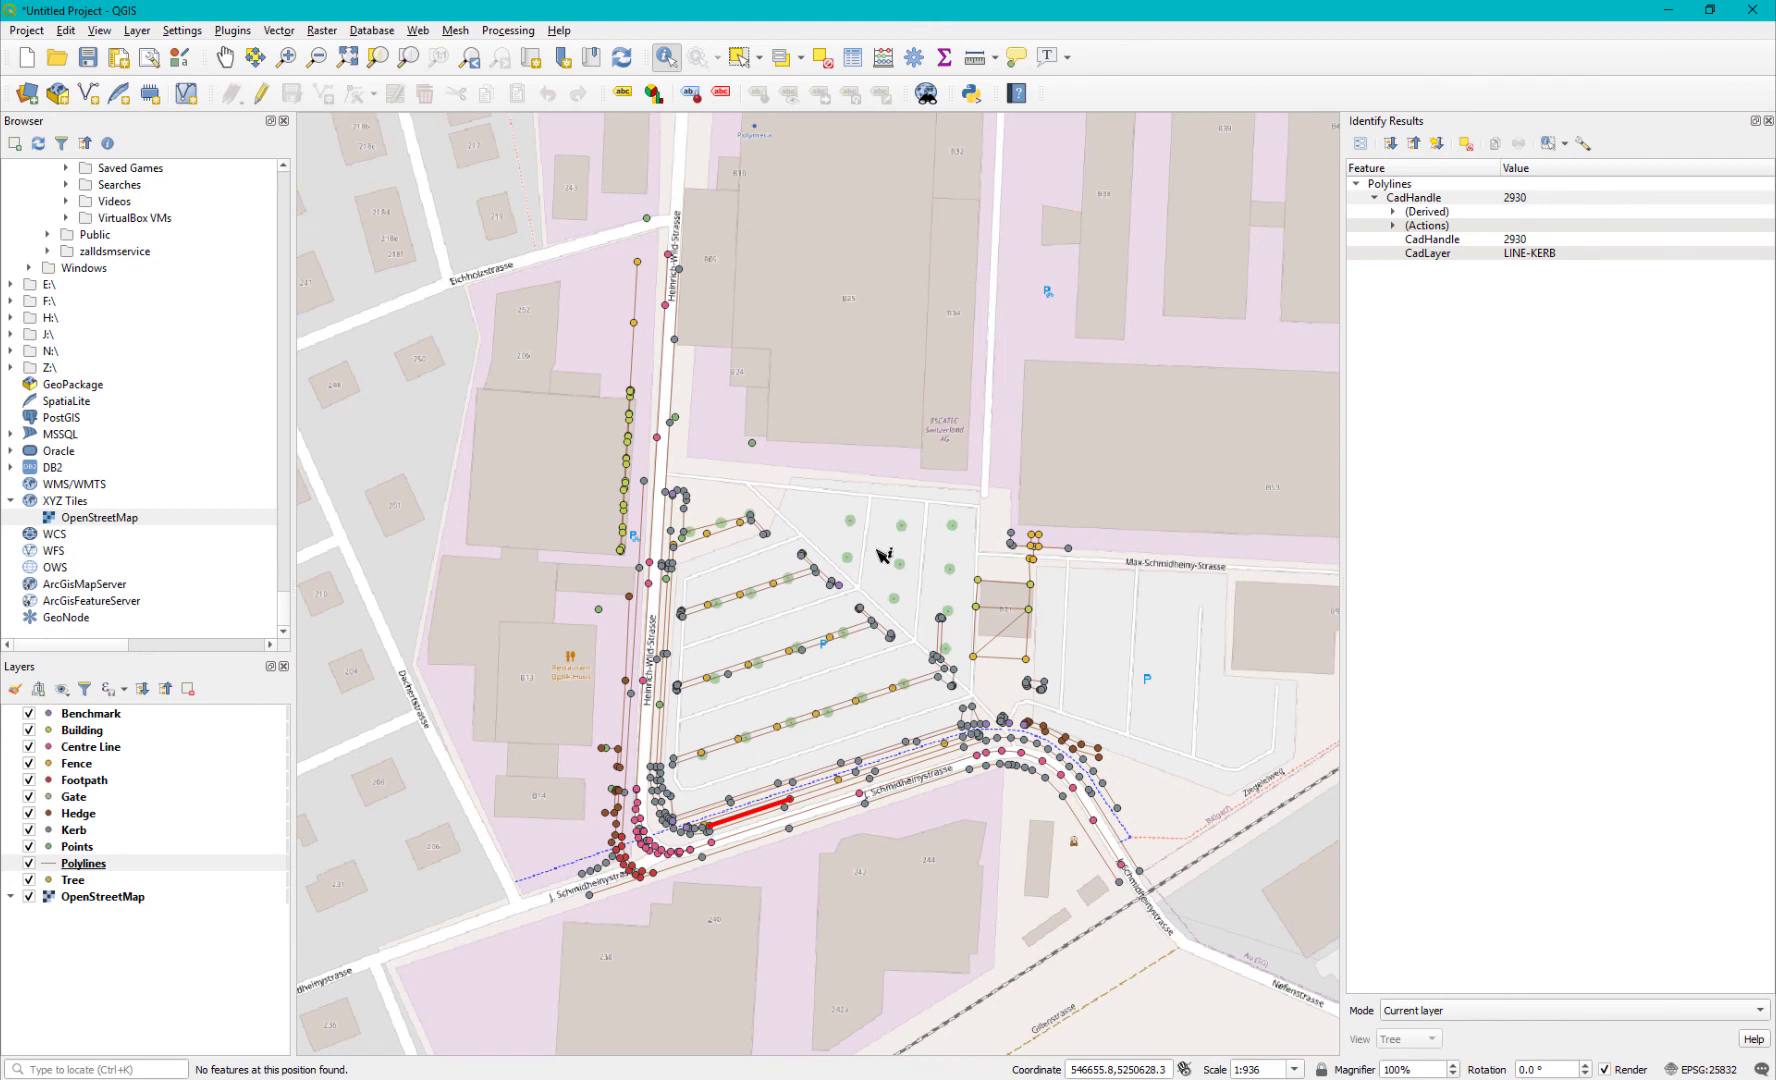